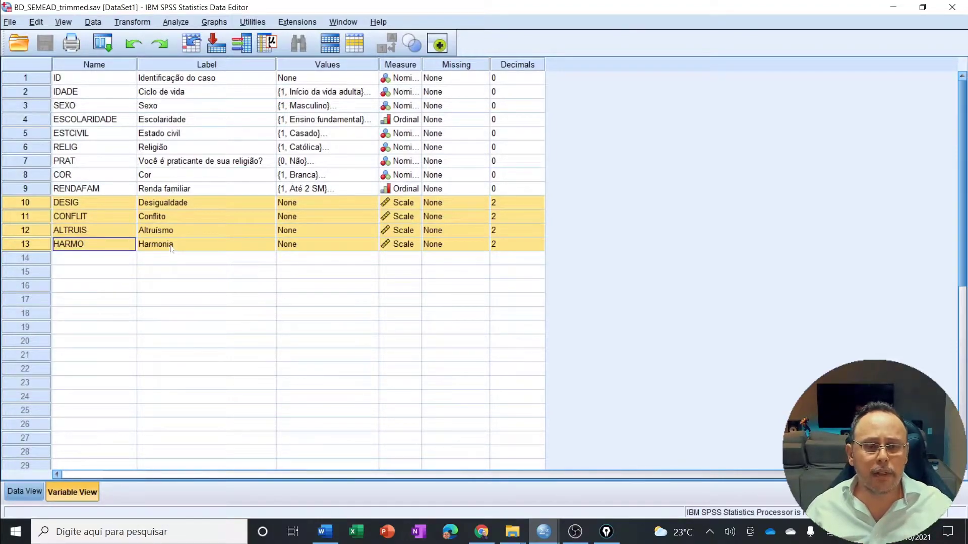
# - Examine the dataset's demographic and scale variable definitions and its case rows down to the last case
pyautogui.click(43, 195)
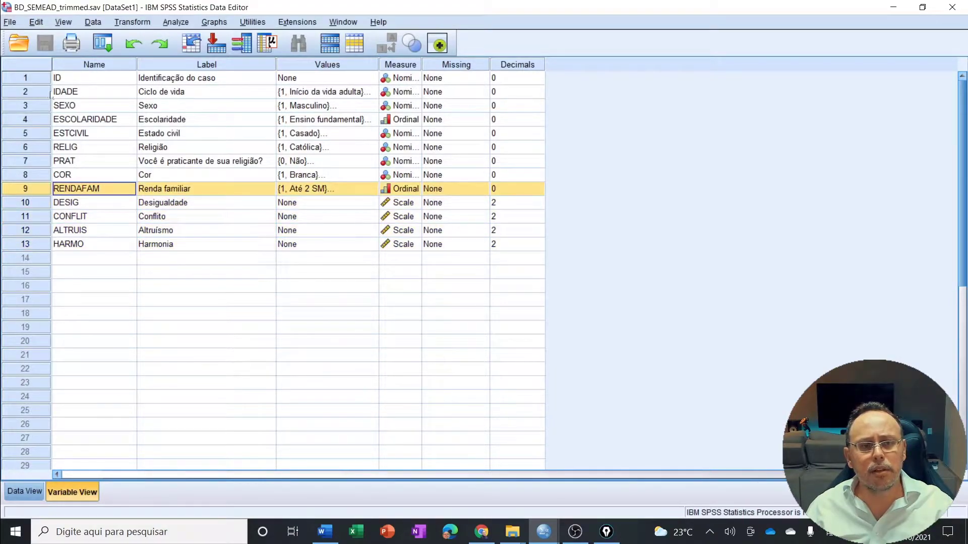
pyautogui.keyDown('shift'); pyautogui.click(36, 93); pyautogui.keyUp('shift')
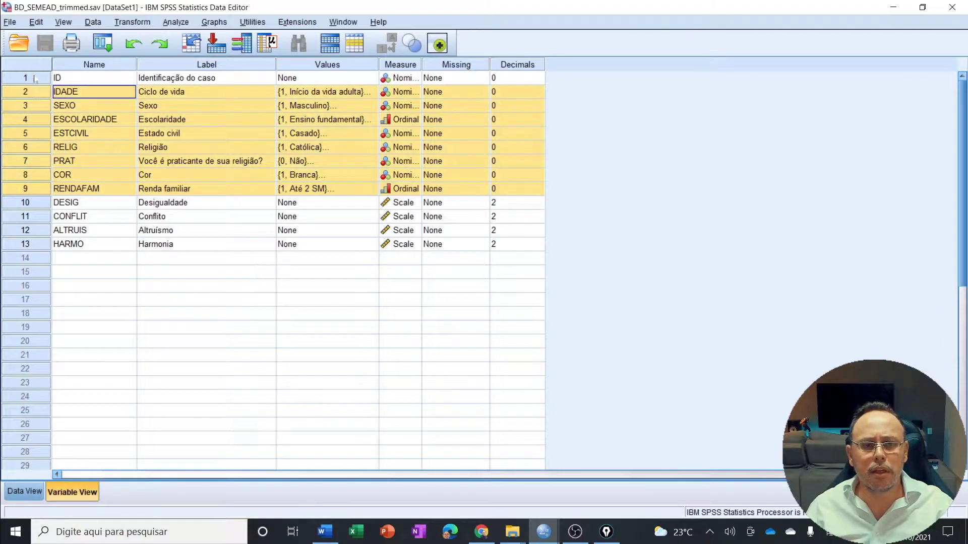
pyautogui.click(35, 79)
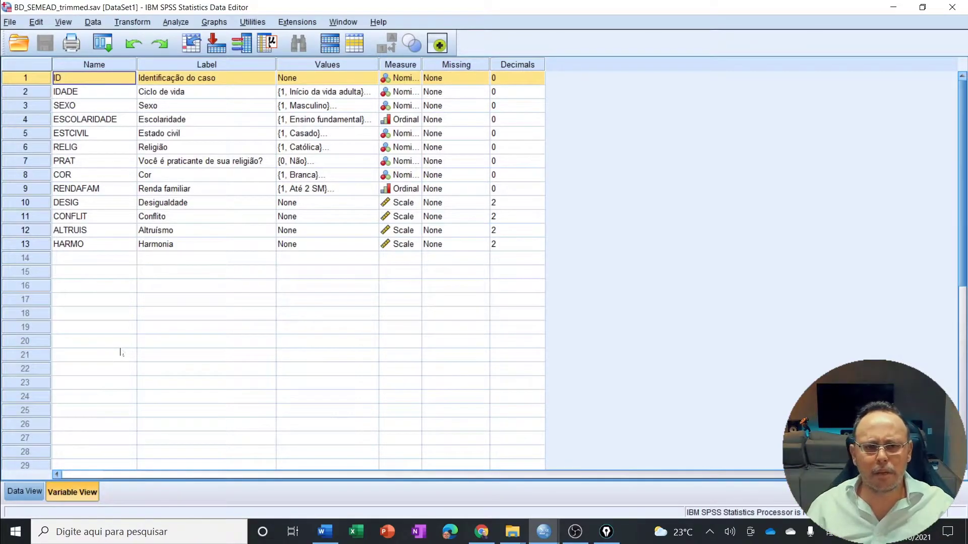
pyautogui.click(27, 493)
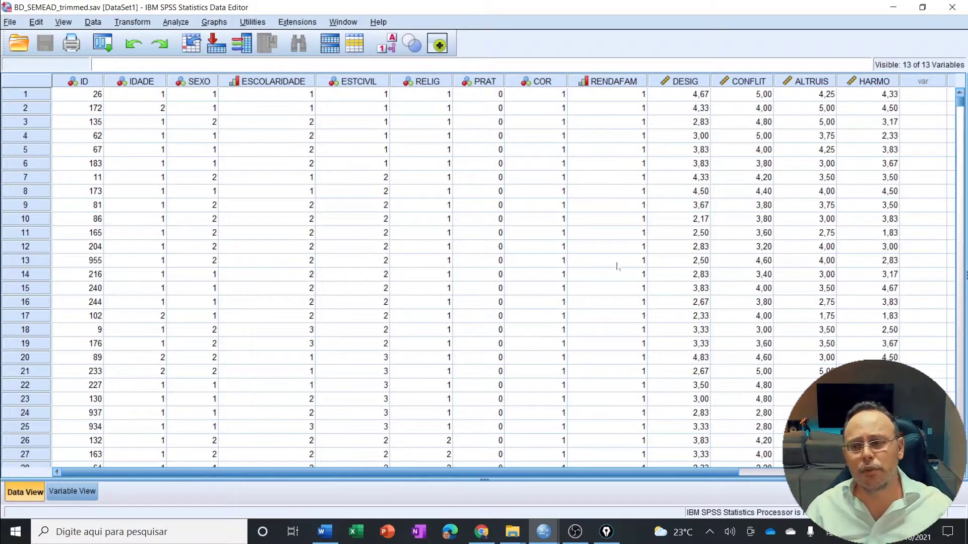
pyautogui.moveTo(960, 103); pyautogui.dragTo(960, 452)
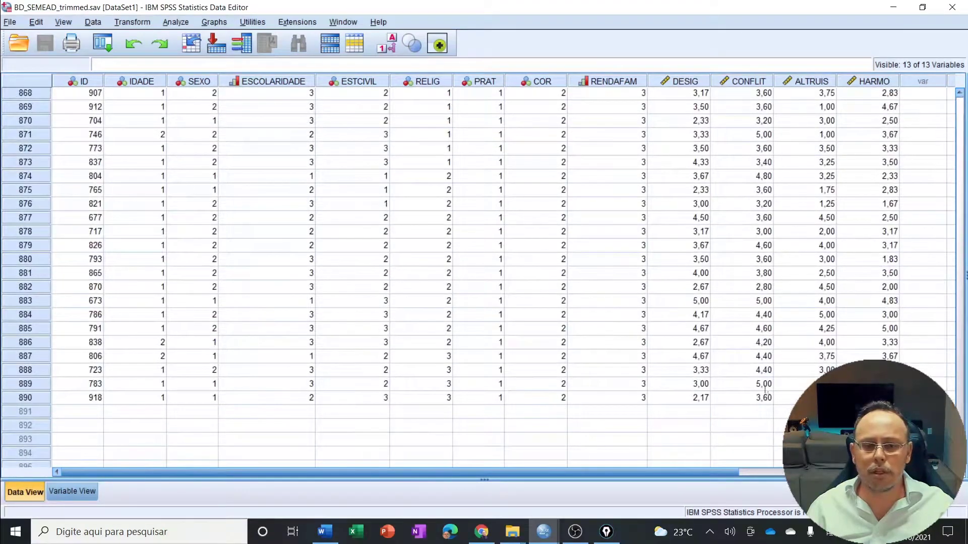
pyautogui.click(21, 401)
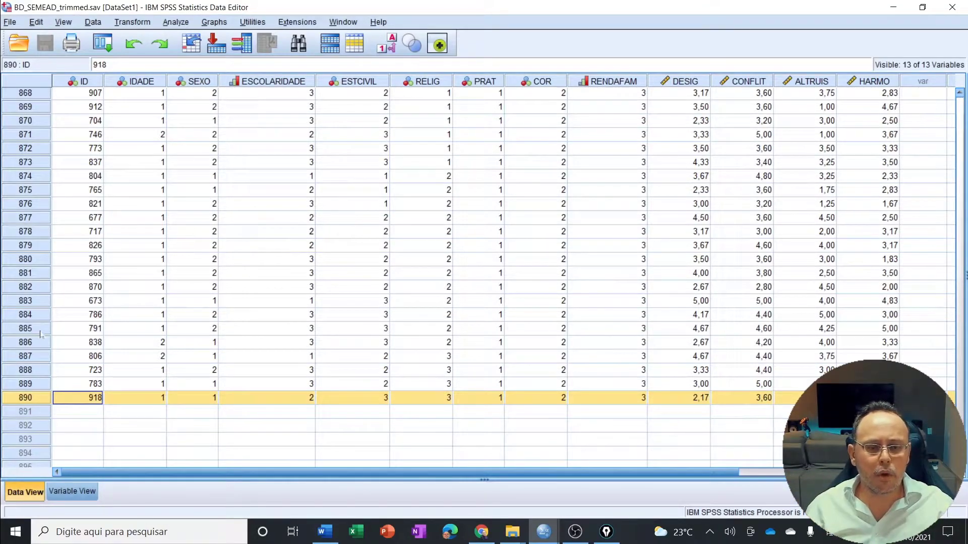
pyautogui.click(83, 489)
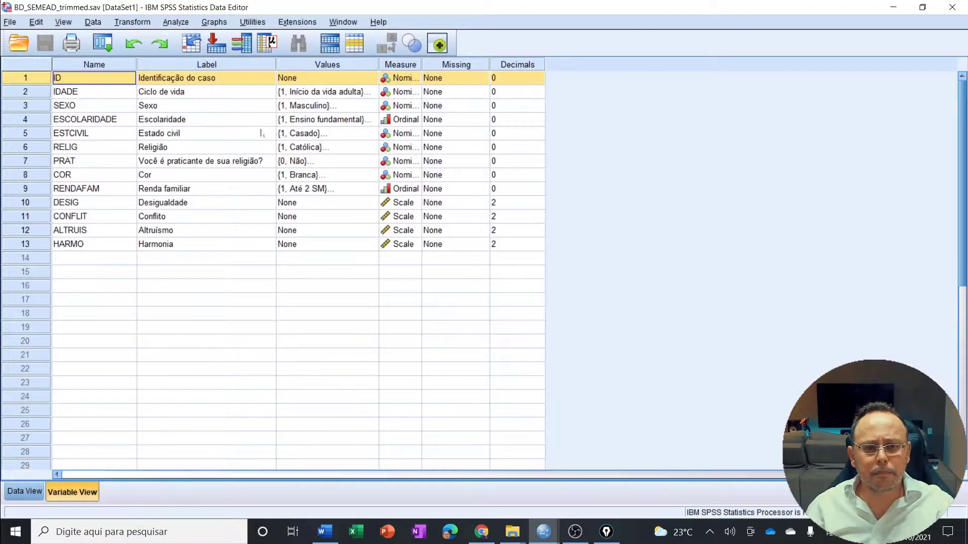
pyautogui.click(70, 161)
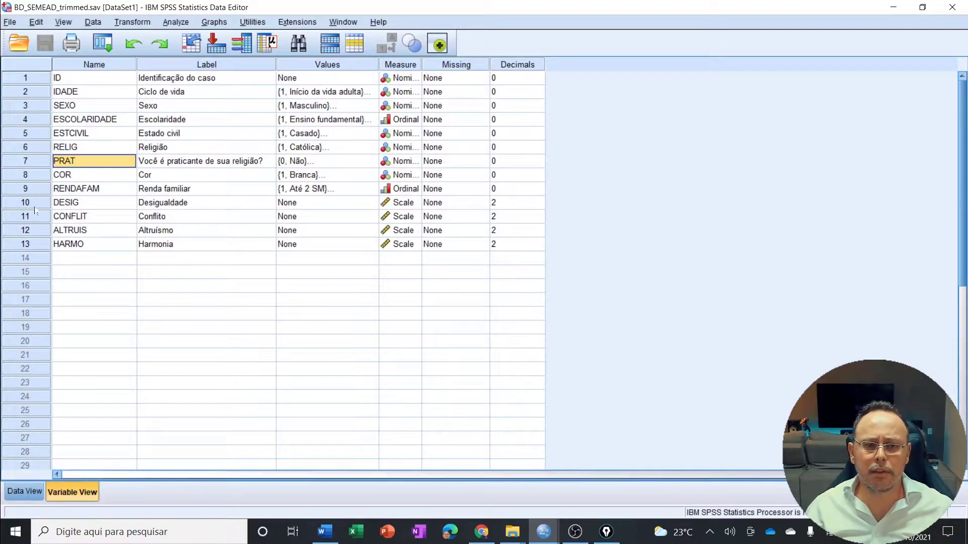
pyautogui.moveTo(40, 204); pyautogui.dragTo(37, 250)
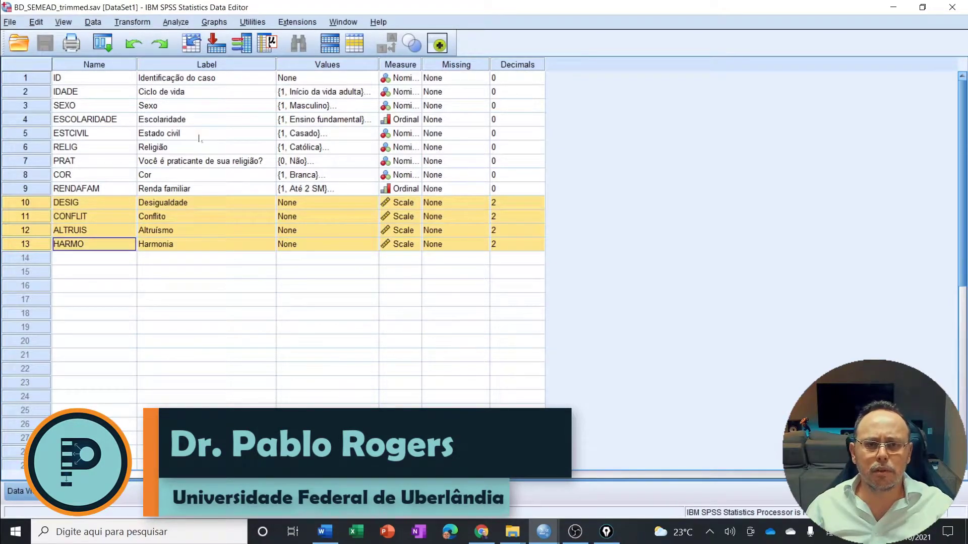
# - Run a bivariate correlation of DESIG, CONFLIT, ALTRUIS and HARMO with both Pearson and Spearman coefficients, two-tailed
pyautogui.click(175, 22)
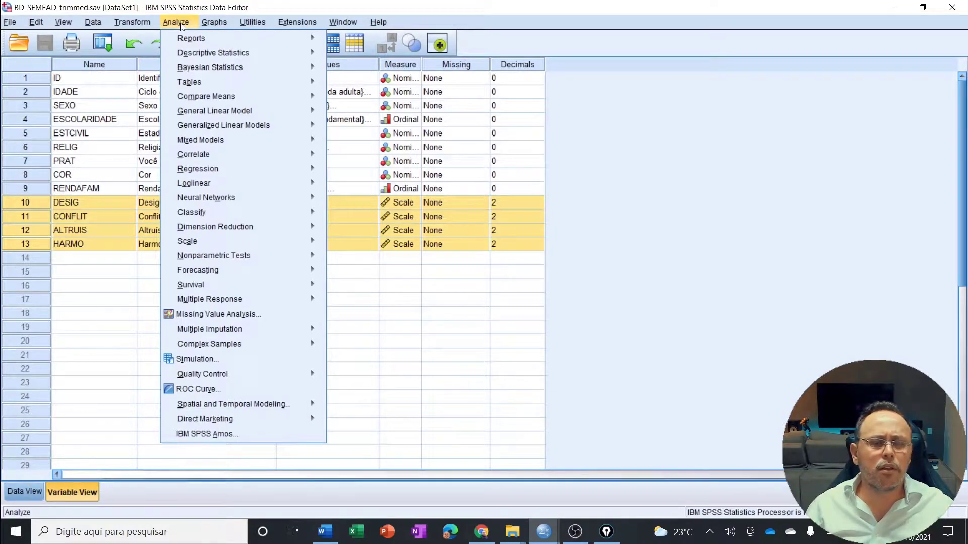
pyautogui.moveTo(193, 159)
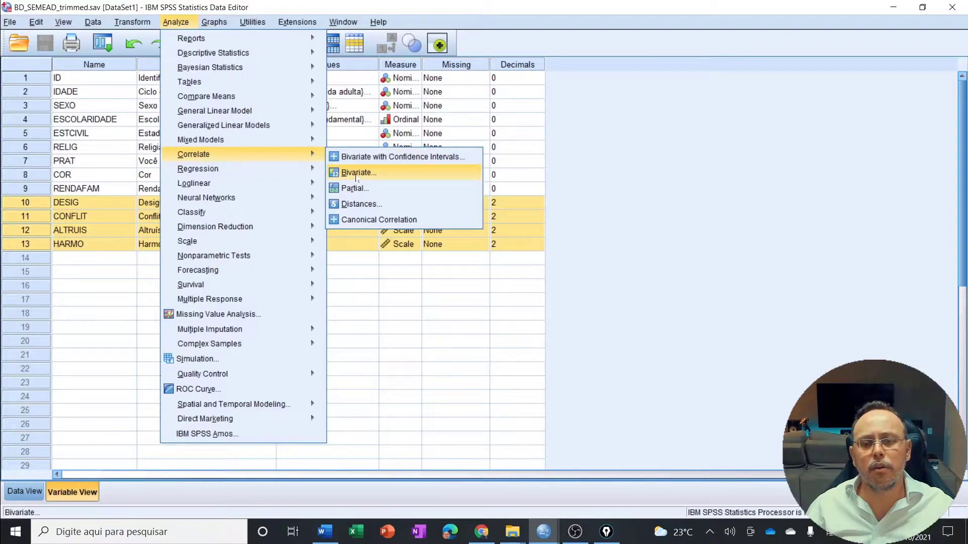
pyautogui.click(357, 174)
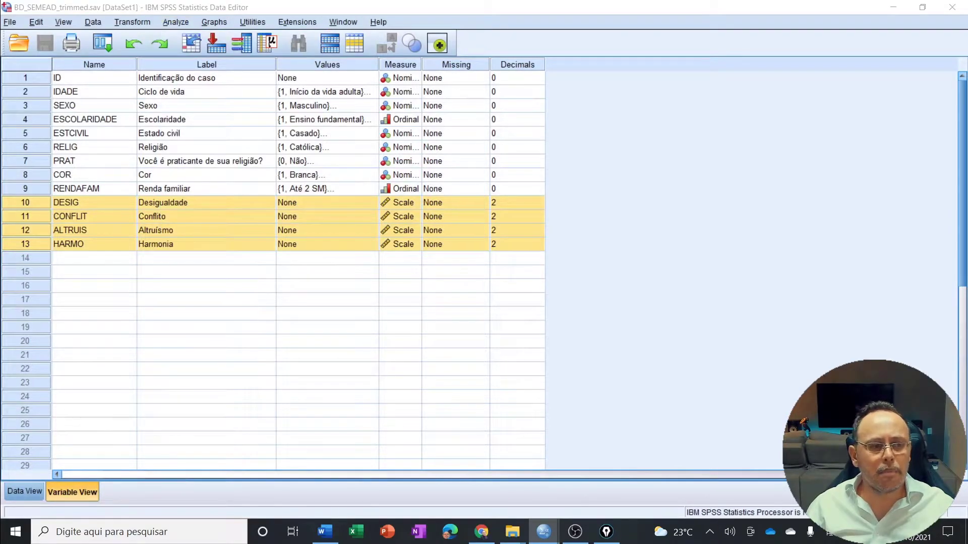
pyautogui.moveTo(304, 129); pyautogui.dragTo(509, 86)
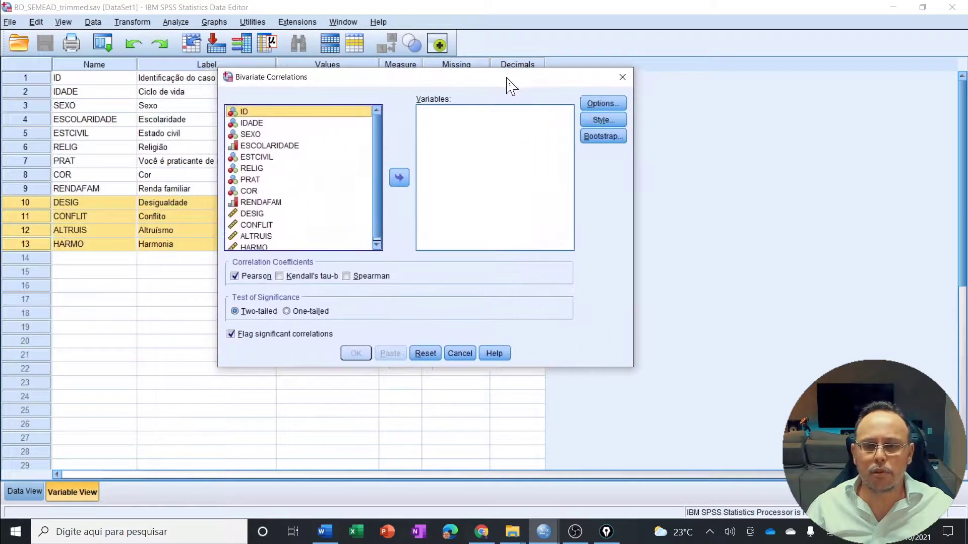
pyautogui.click(249, 213)
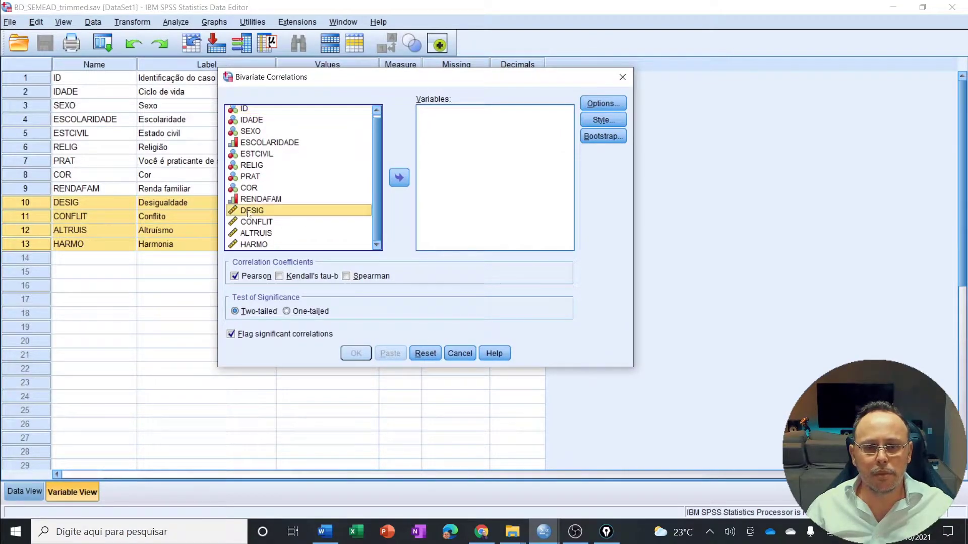
pyautogui.keyDown('shift'); pyautogui.click(268, 247); pyautogui.keyUp('shift')
pyautogui.click(399, 178)
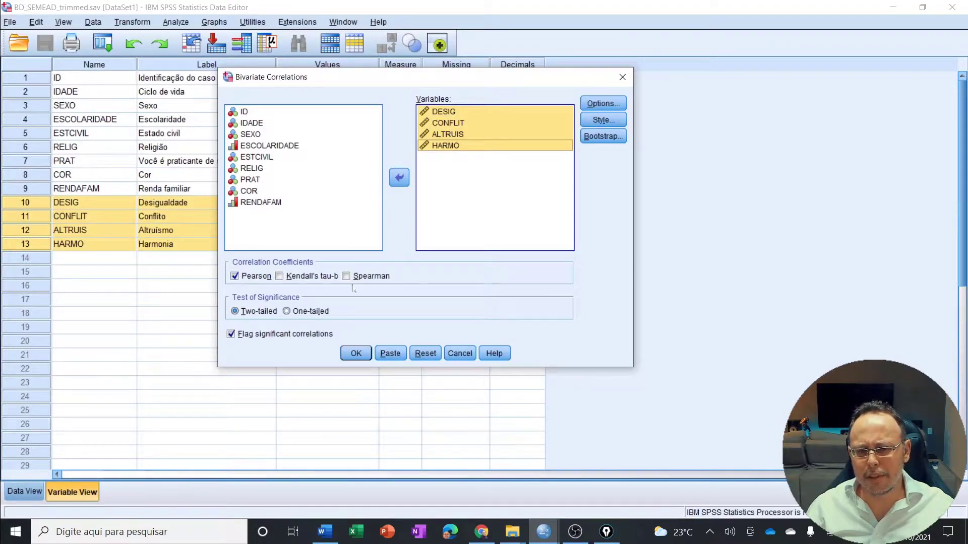
pyautogui.click(373, 277)
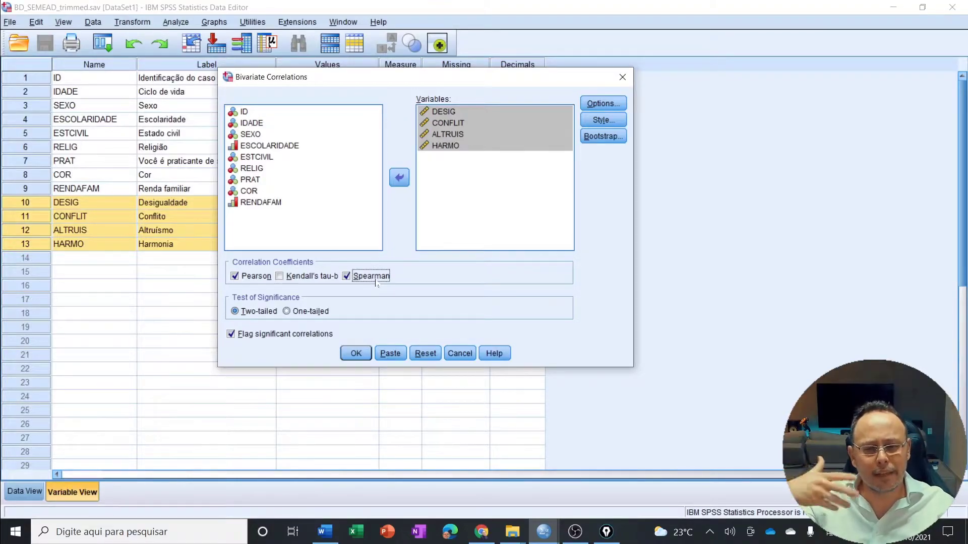
pyautogui.click(363, 355)
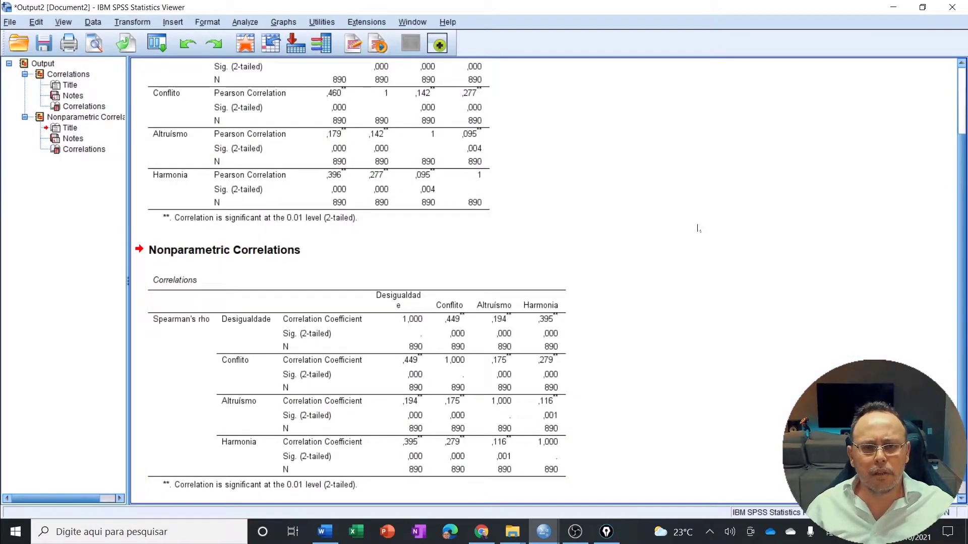
# - Examine the Pearson correlation table and the nonparametric Spearman table in the output
pyautogui.scroll(3, 664, 213)
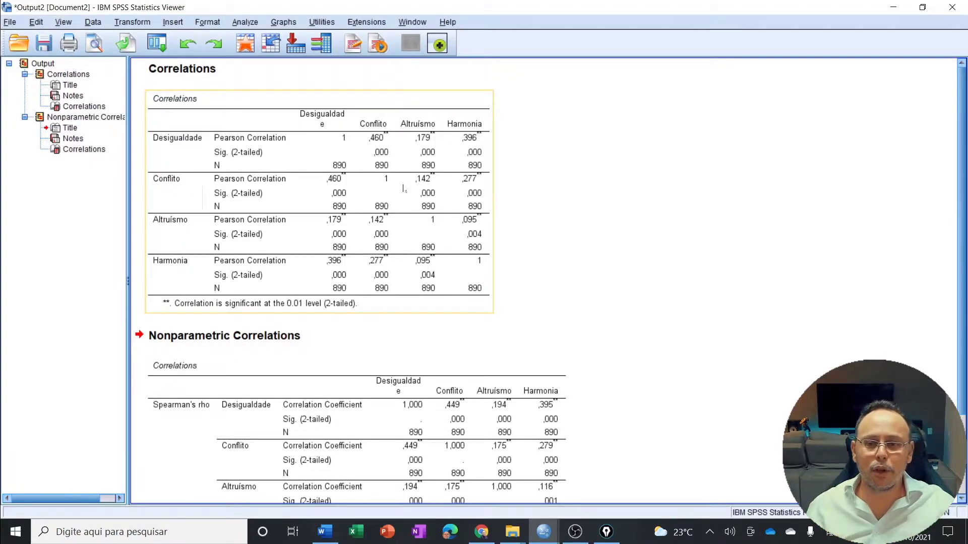
pyautogui.click(630, 182)
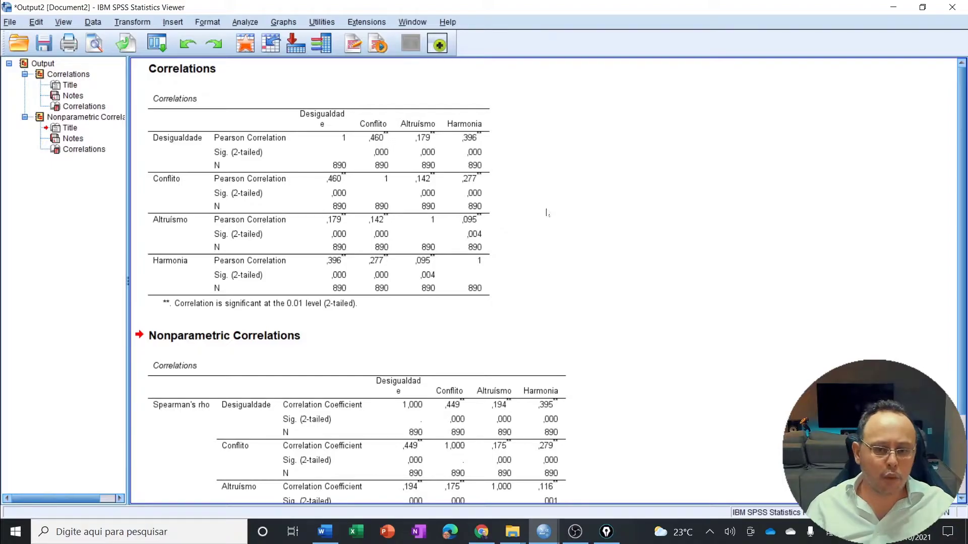
pyautogui.scroll(-3, 546, 212)
pyautogui.scroll(3, 546, 212)
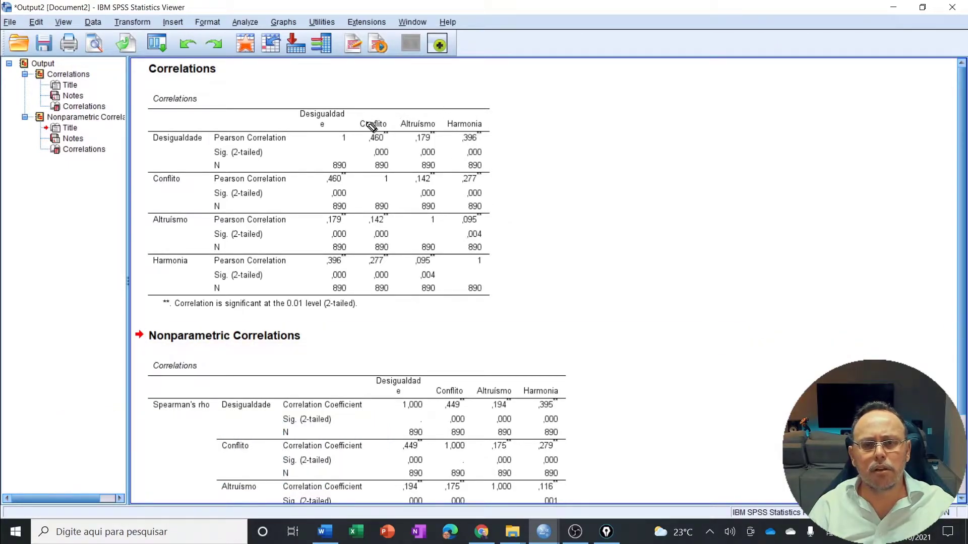
# - Circle the six coefficients above the diagonal of the Pearson correlation table with the on-screen pen
pyautogui.moveTo(372, 124); pyautogui.dragTo(384, 120)
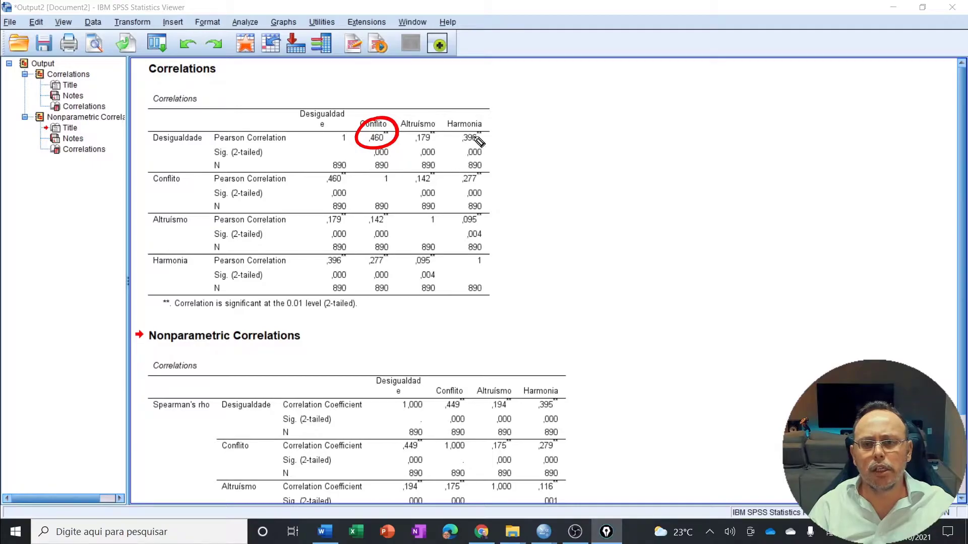
pyautogui.moveTo(464, 123); pyautogui.dragTo(470, 121)
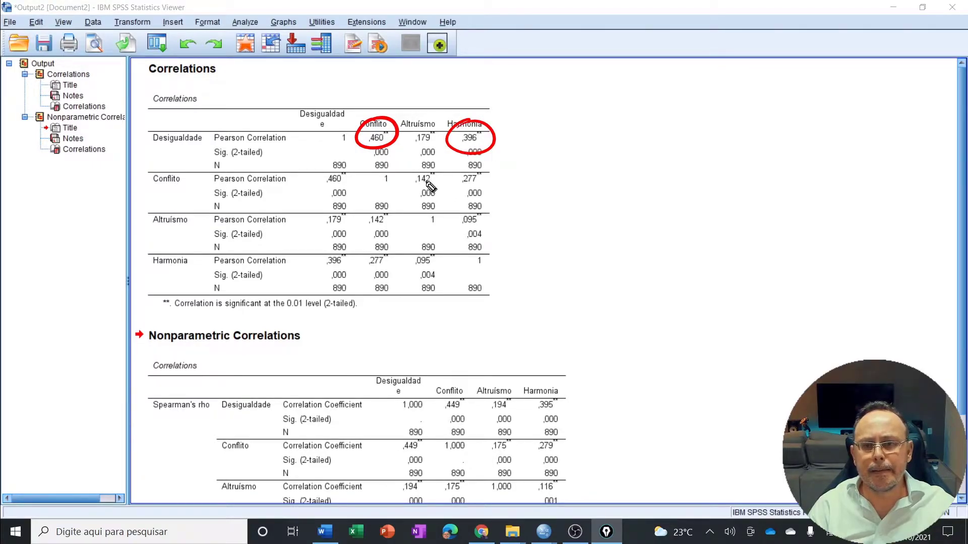
pyautogui.moveTo(422, 127)
pyautogui.mouseDown()
pyautogui.moveTo(411, 140)
pyautogui.moveTo(429, 127)
pyautogui.mouseUp()
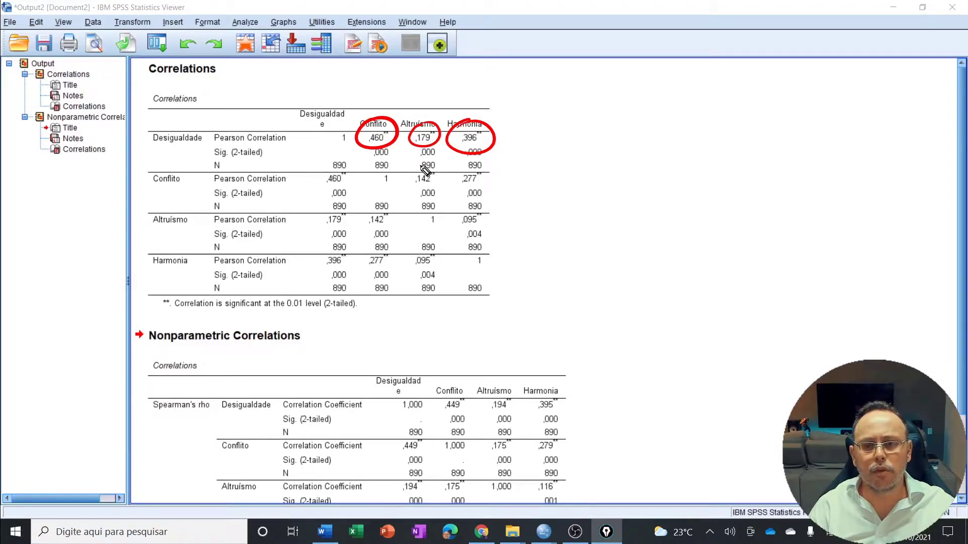
pyautogui.moveTo(423, 168); pyautogui.dragTo(415, 188)
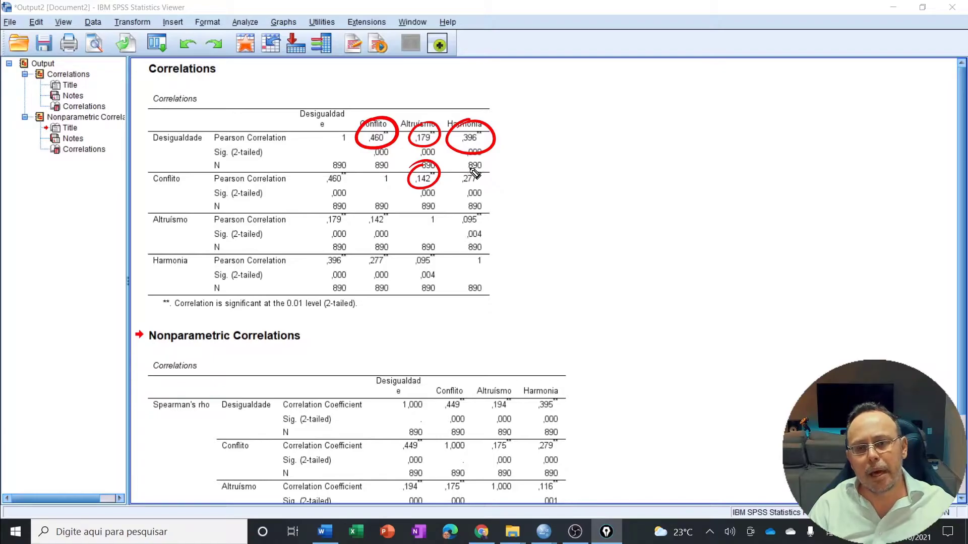
pyautogui.moveTo(471, 171)
pyautogui.mouseDown()
pyautogui.moveTo(483, 191)
pyautogui.moveTo(477, 170)
pyautogui.mouseUp()
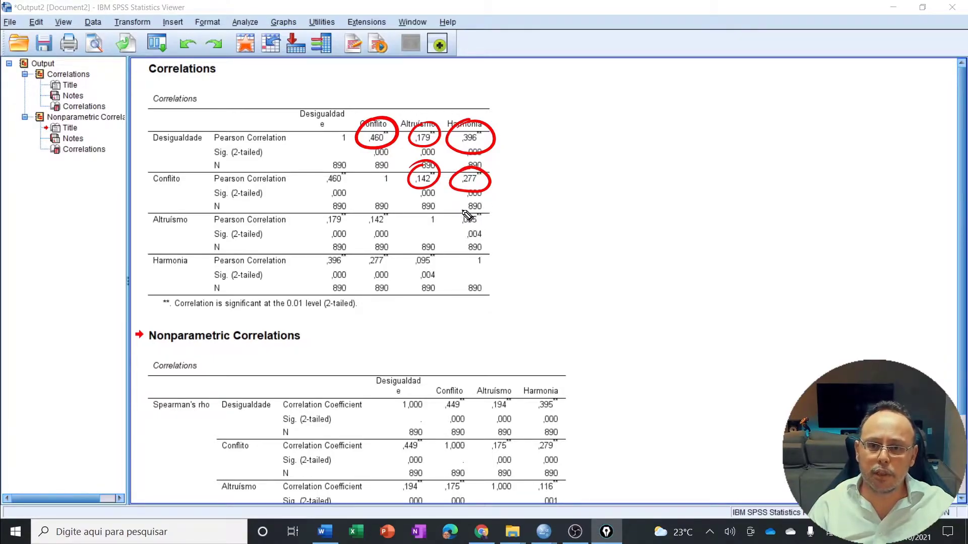
pyautogui.moveTo(467, 216)
pyautogui.mouseDown()
pyautogui.moveTo(459, 212)
pyautogui.moveTo(480, 217)
pyautogui.mouseUp()
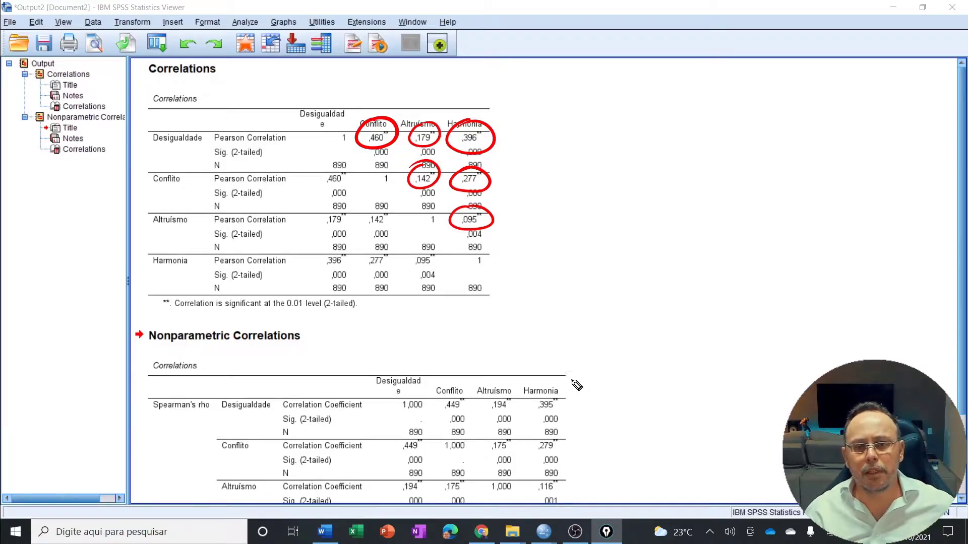
# - Circle the Pearson and Spearman labels and the Spearman coefficients in the Desigualdade row, and clear all pen marks
pyautogui.moveTo(224, 120)
pyautogui.mouseDown()
pyautogui.moveTo(203, 141)
pyautogui.moveTo(216, 167)
pyautogui.mouseUp()
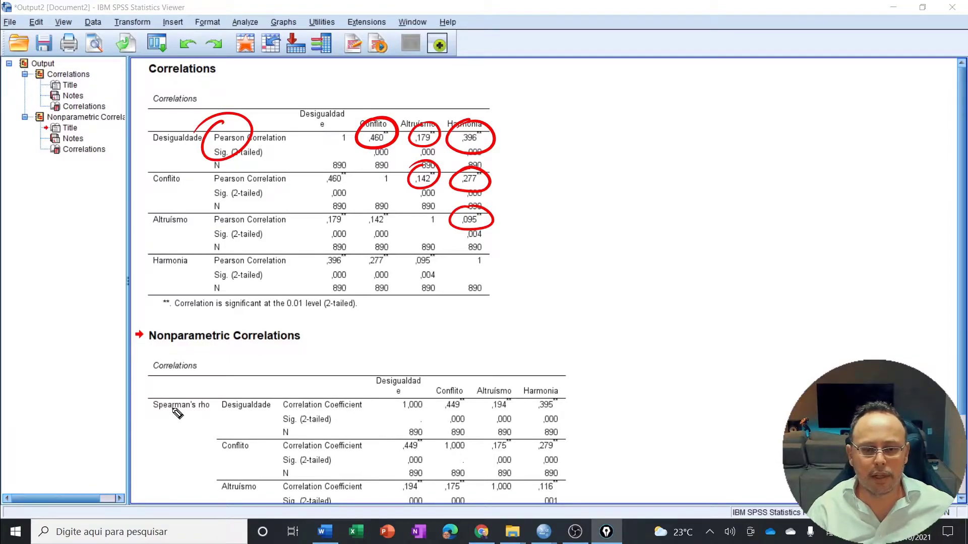
pyautogui.moveTo(174, 389)
pyautogui.mouseDown()
pyautogui.moveTo(156, 401)
pyautogui.moveTo(199, 385)
pyautogui.mouseUp()
pyautogui.moveTo(448, 387)
pyautogui.mouseDown()
pyautogui.moveTo(547, 384)
pyautogui.moveTo(548, 408)
pyautogui.mouseUp()
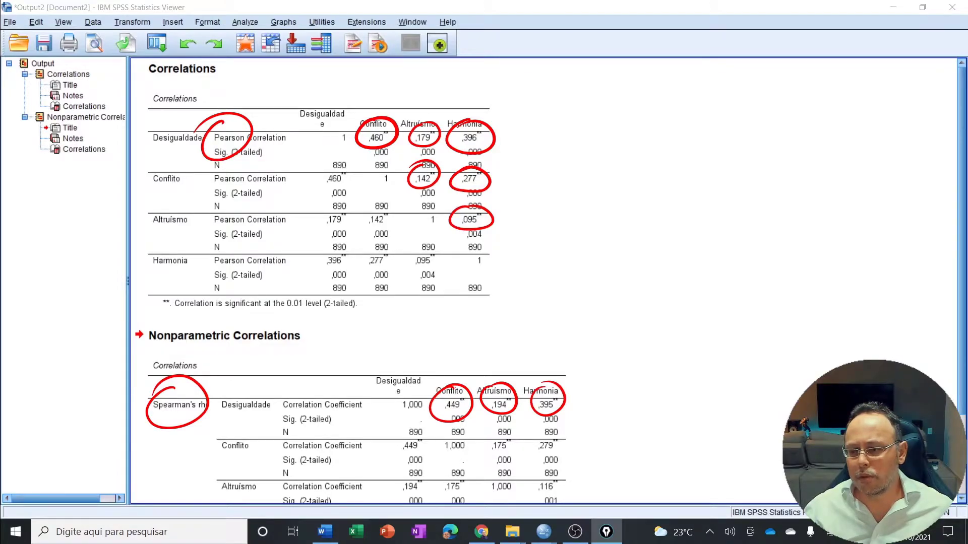
pyautogui.hotkey('ctrl', 'shift', '7')
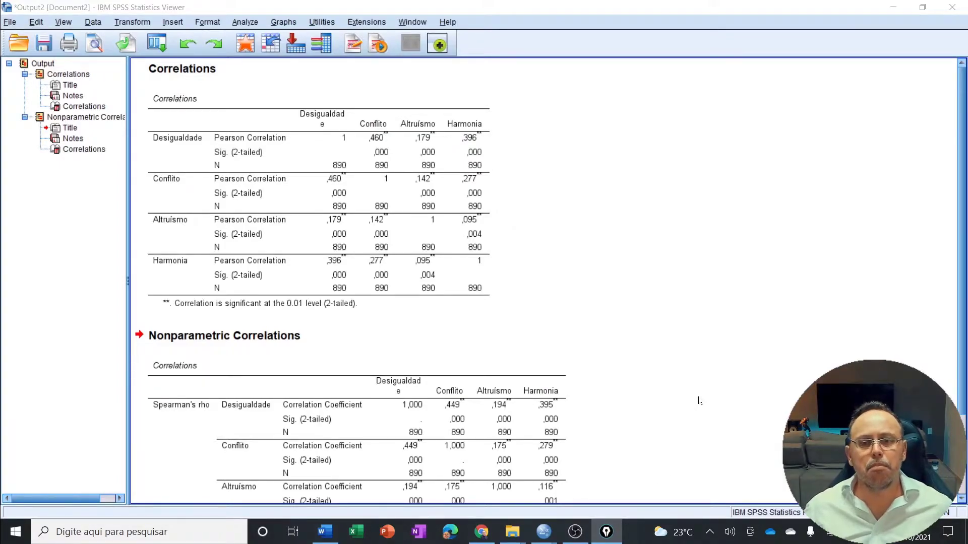
pyautogui.click(488, 242)
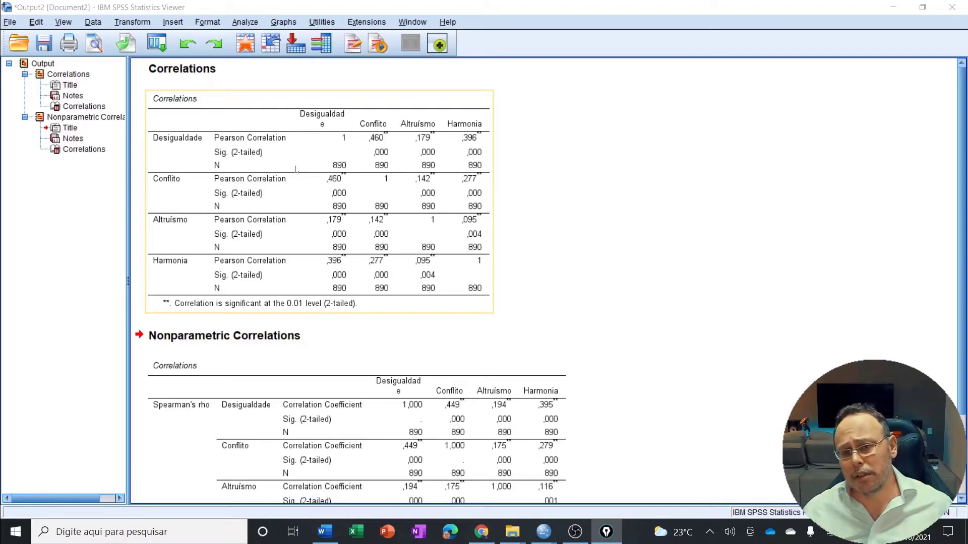
pyautogui.click(619, 240)
pyautogui.click(386, 245)
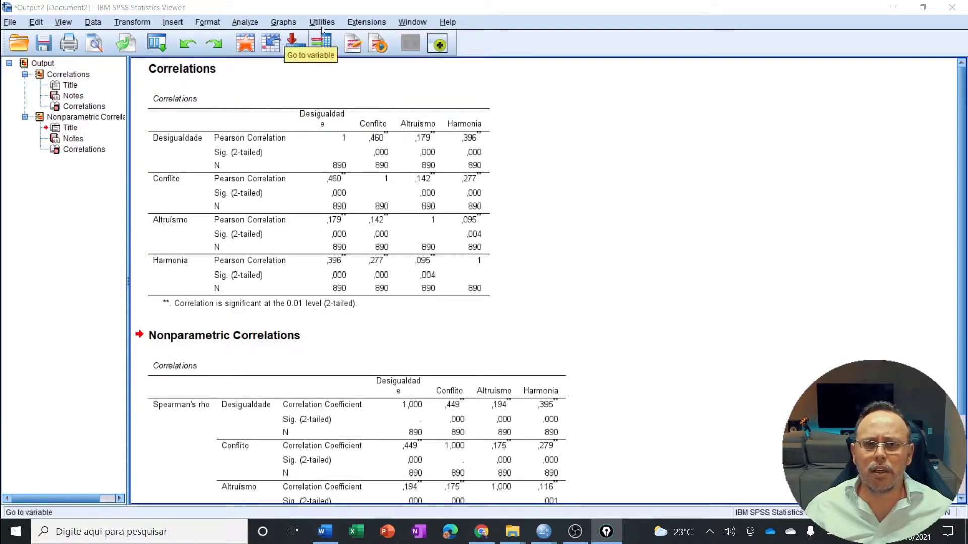
pyautogui.click(357, 24)
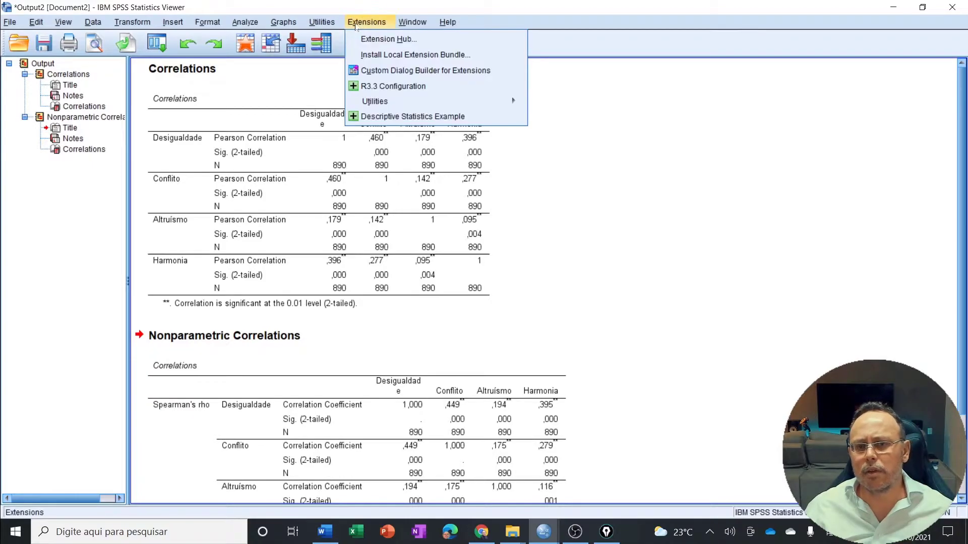
pyautogui.moveTo(373, 100)
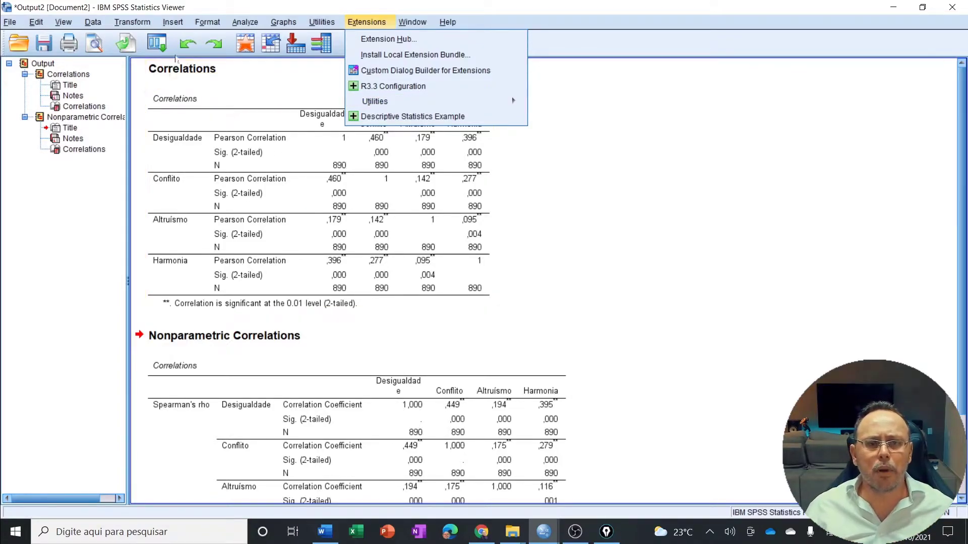
pyautogui.moveTo(289, 25)
pyautogui.moveTo(252, 27)
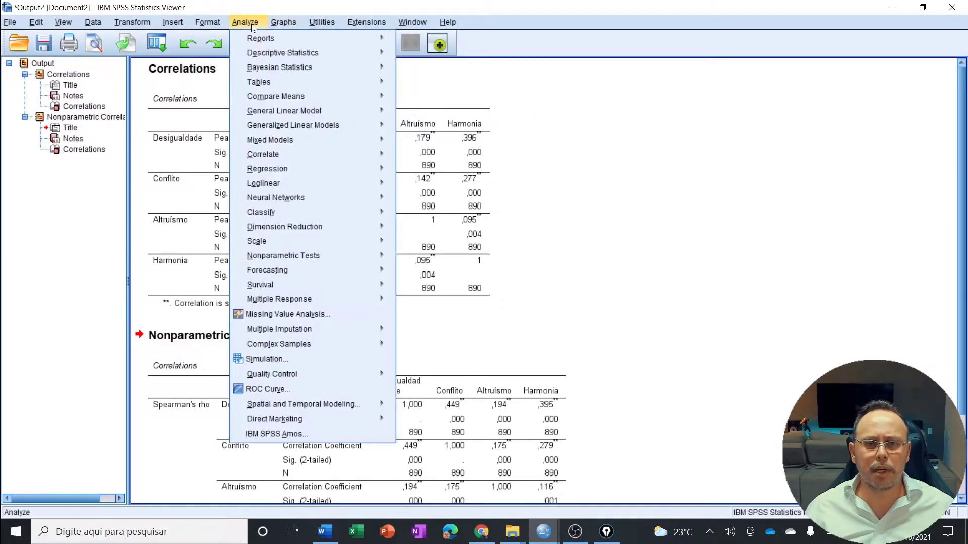
pyautogui.moveTo(288, 111)
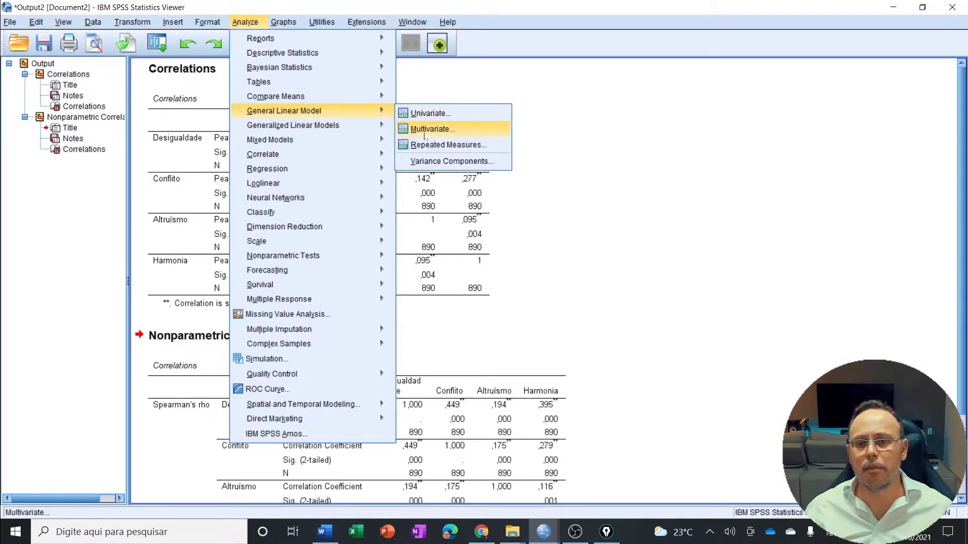
# - Start a multivariate general linear model with DESIG, CONFLIT, ALTRUIS and HARMO as dependent variables
pyautogui.click(425, 131)
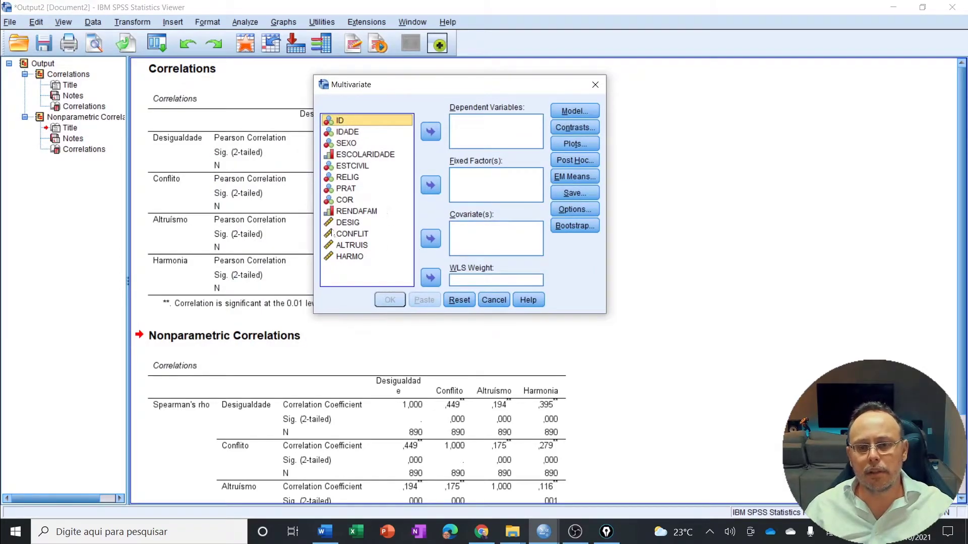
pyautogui.click(339, 223)
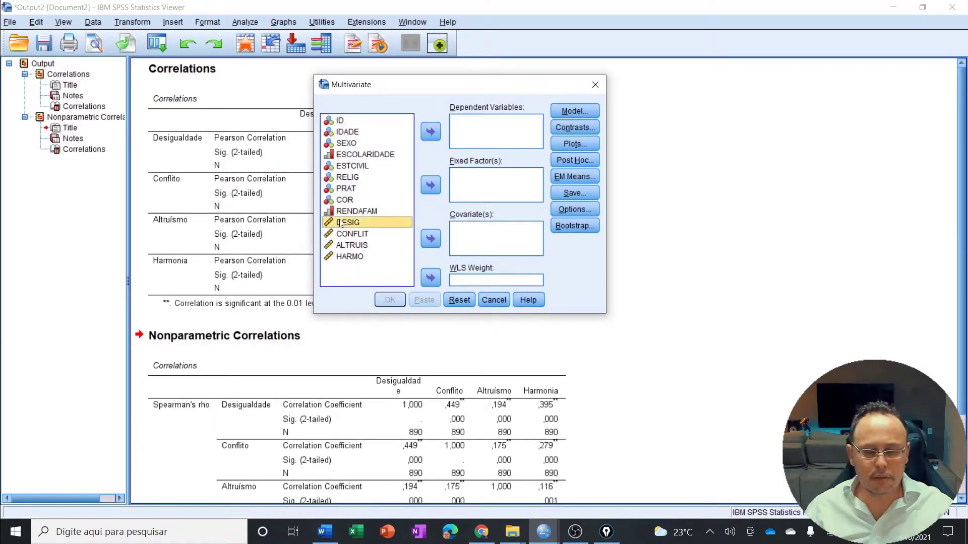
pyautogui.keyDown('shift'); pyautogui.click(351, 258); pyautogui.keyUp('shift')
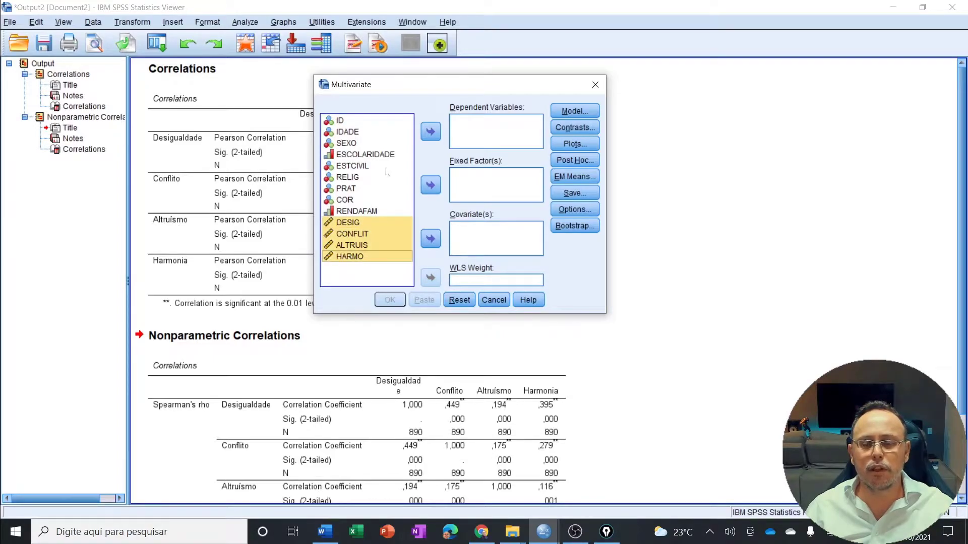
pyautogui.click(431, 132)
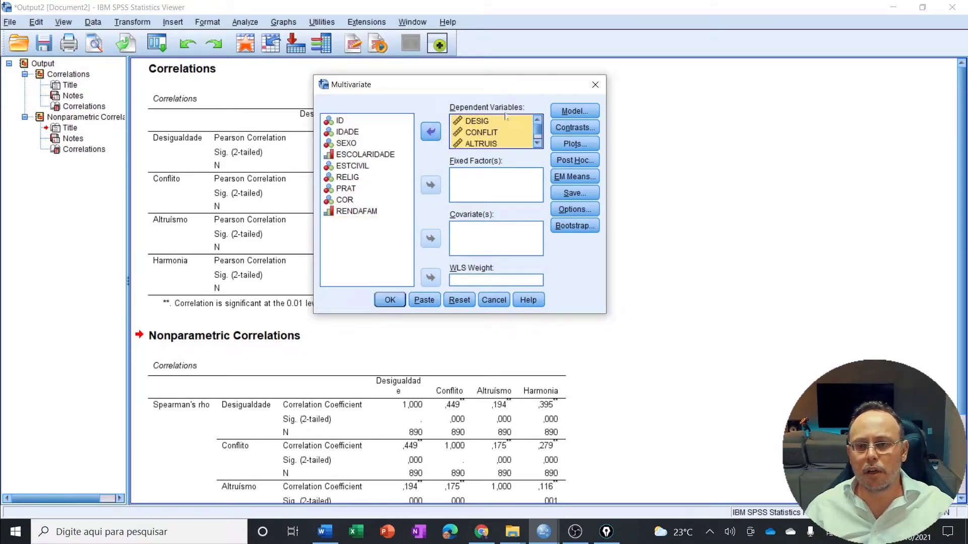
# - Add all variables from IDADE through RENDAFAM to the multivariate model as fixed factors
pyautogui.click(348, 136)
pyautogui.keyDown('shift'); pyautogui.click(362, 211); pyautogui.keyUp('shift')
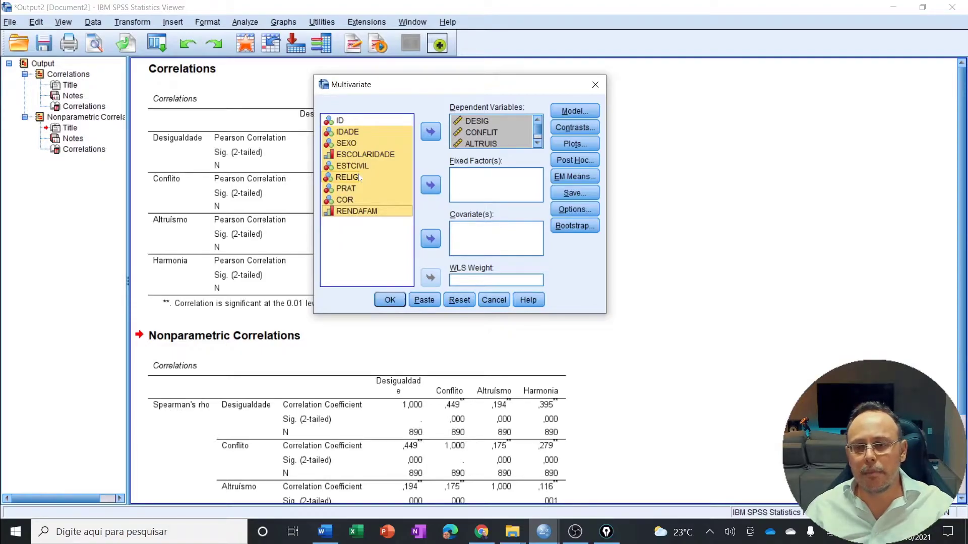
pyautogui.click(430, 186)
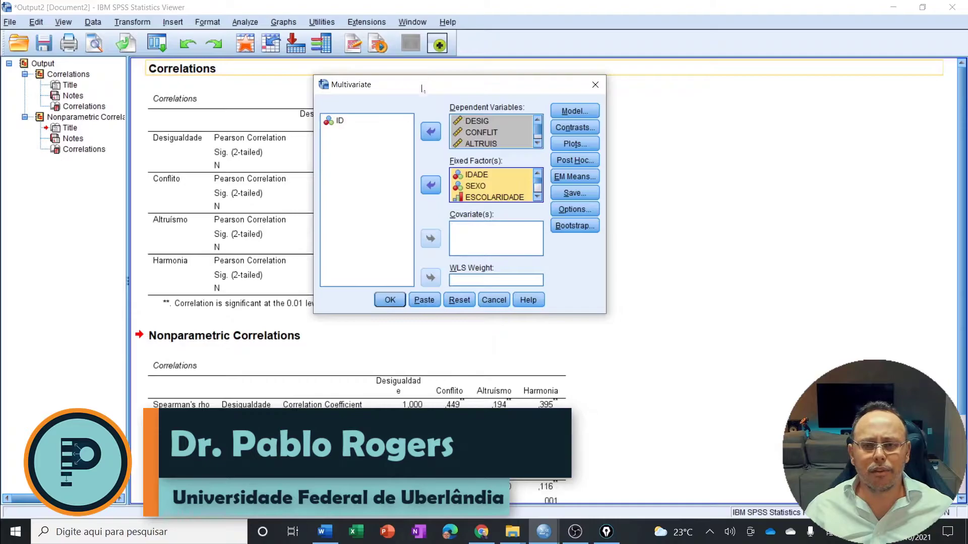
pyautogui.moveTo(422, 91); pyautogui.dragTo(370, 115)
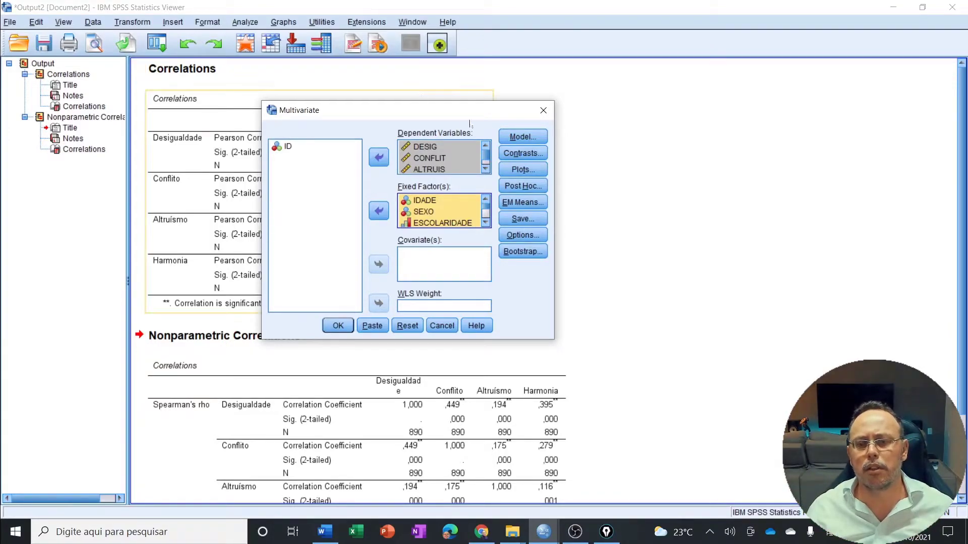
# - Review the profile plot, model specification and contrast settings of the multivariate analysis, keeping the full factorial model
pyautogui.click(539, 171)
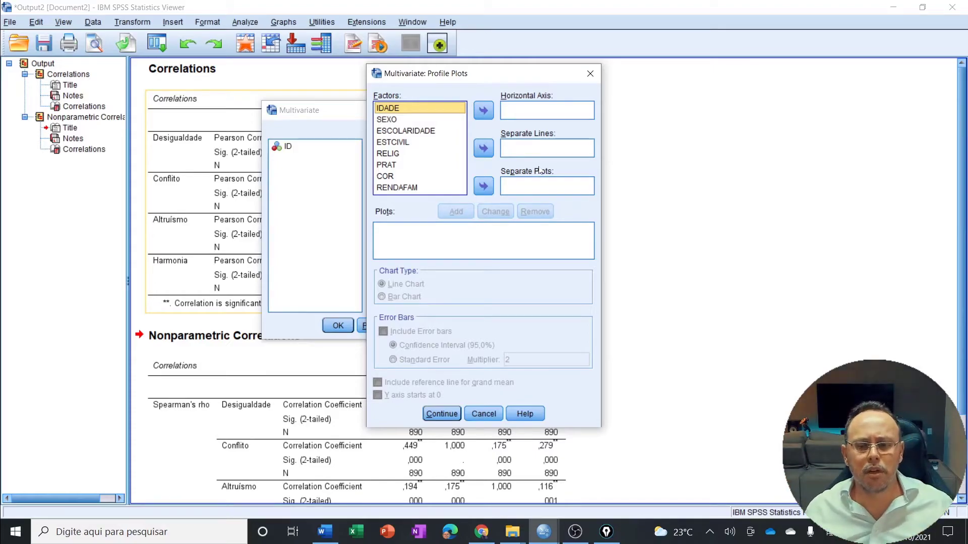
pyautogui.click(484, 417)
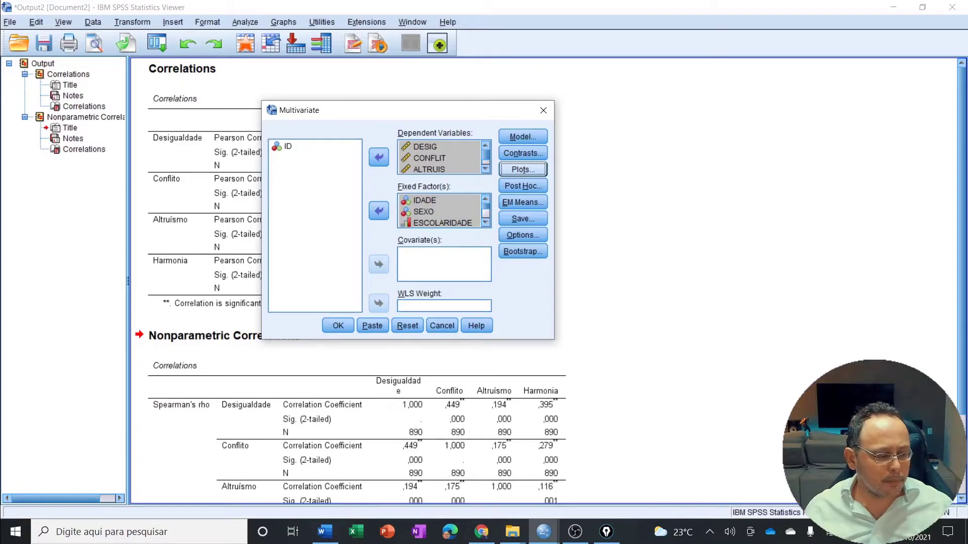
pyautogui.hotkey('alt', 'Tab')
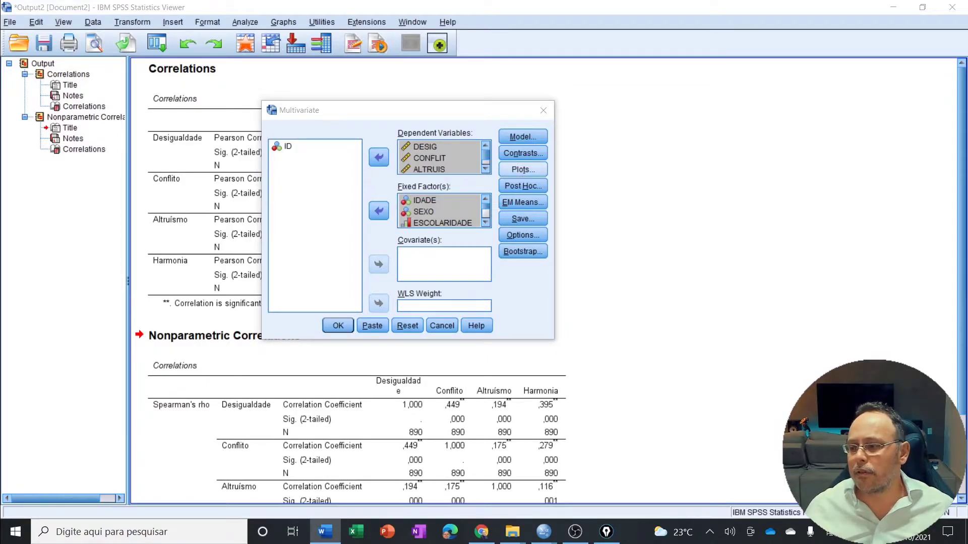
pyautogui.click(522, 137)
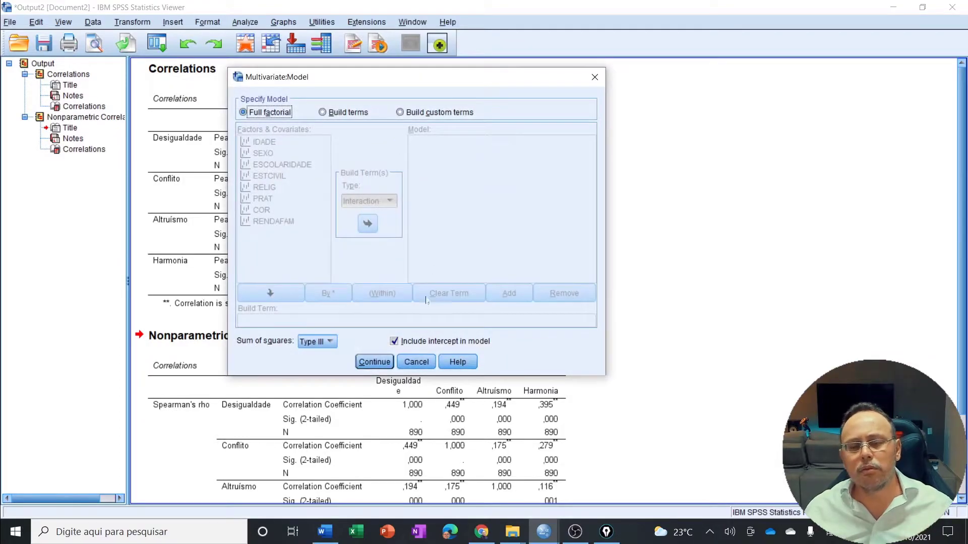
pyautogui.click(374, 361)
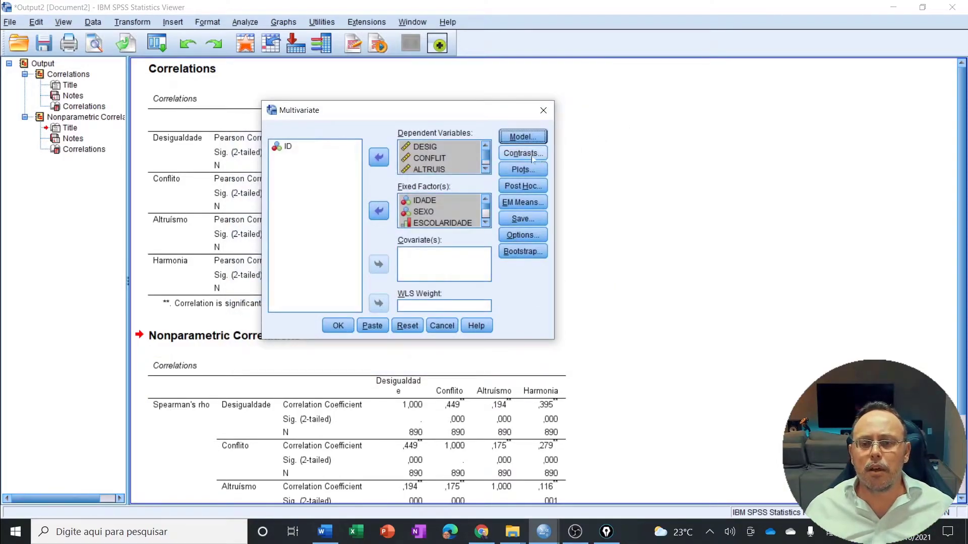
pyautogui.click(532, 158)
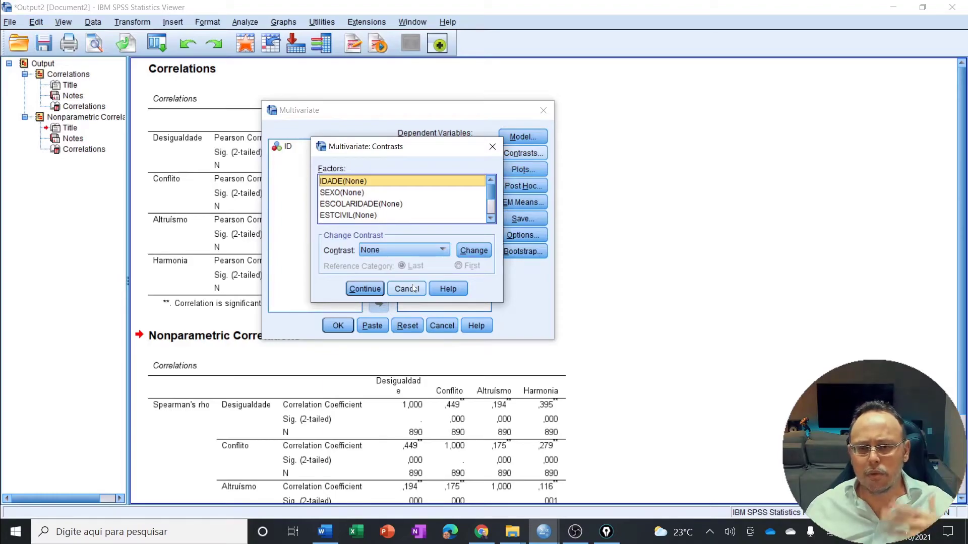
pyautogui.click(412, 288)
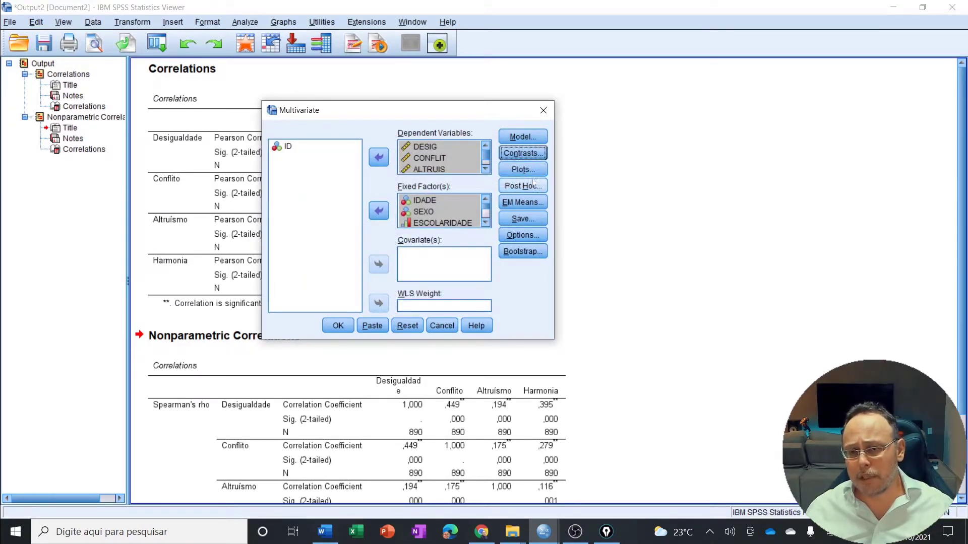
# - Request Bonferroni post hoc tests for all eight factors, IDADE through RENDAFAM
pyautogui.click(515, 191)
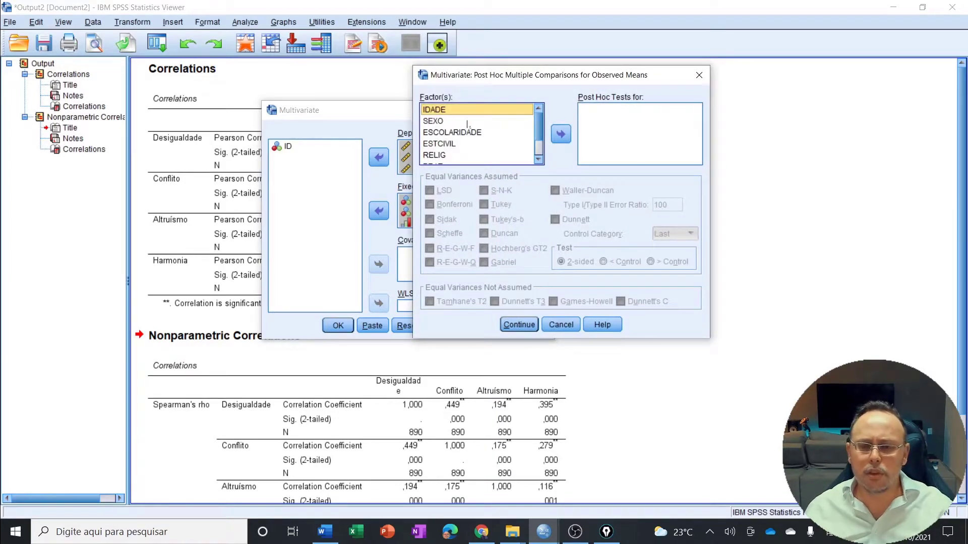
pyautogui.scroll(-1, 469, 126)
pyautogui.keyDown('shift'); pyautogui.click(471, 159); pyautogui.keyUp('shift')
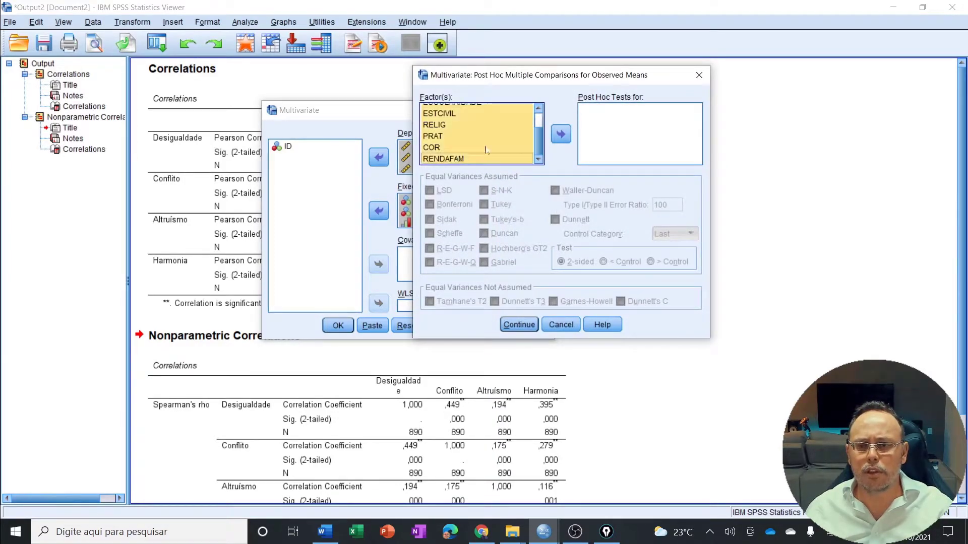
pyautogui.click(560, 134)
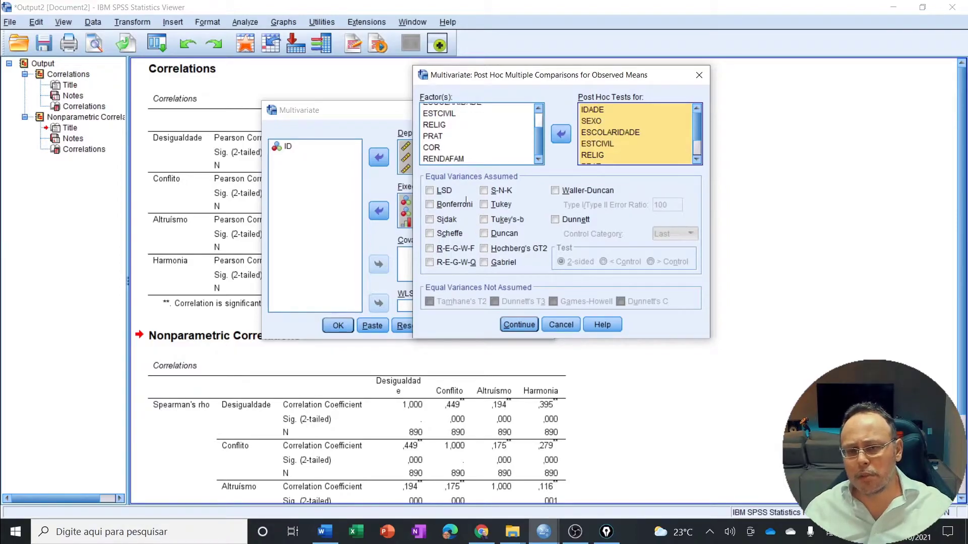
pyautogui.click(439, 205)
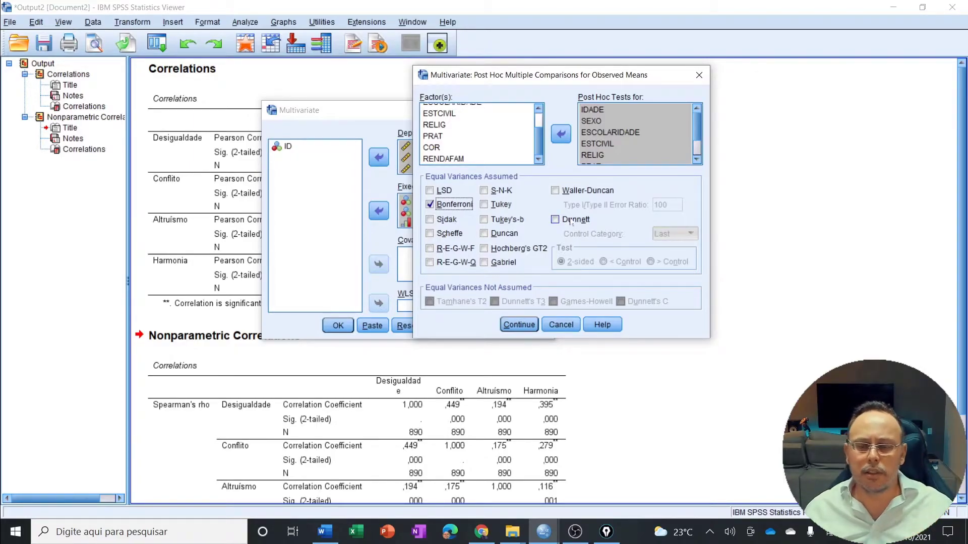
pyautogui.click(518, 324)
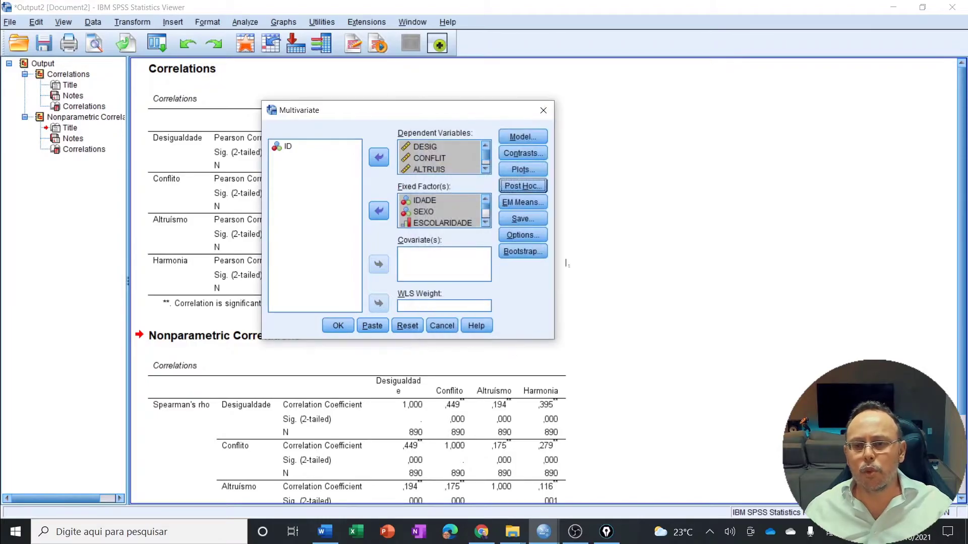
# - Include estimates of effect size, observed power and homogeneity tests in the multivariate output
pyautogui.click(523, 203)
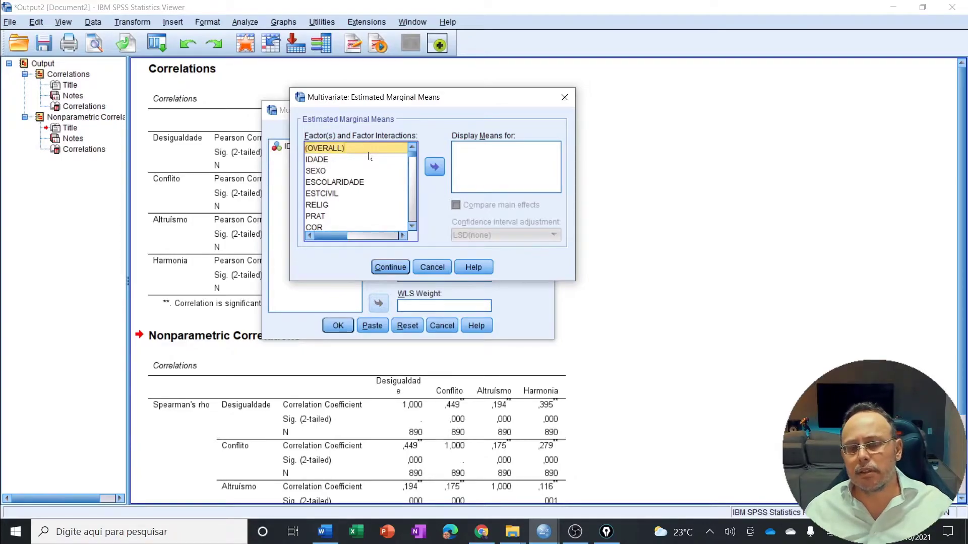
pyautogui.click(426, 268)
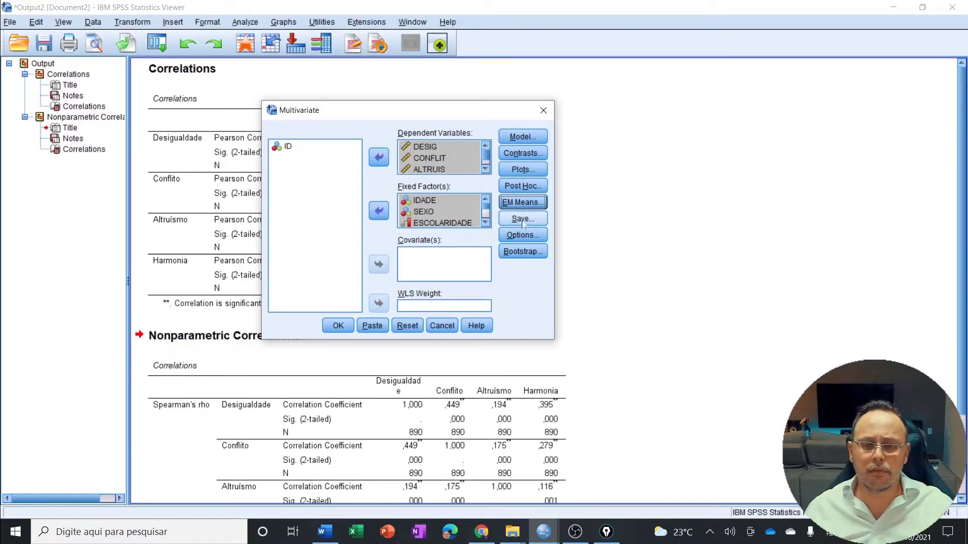
pyautogui.click(516, 237)
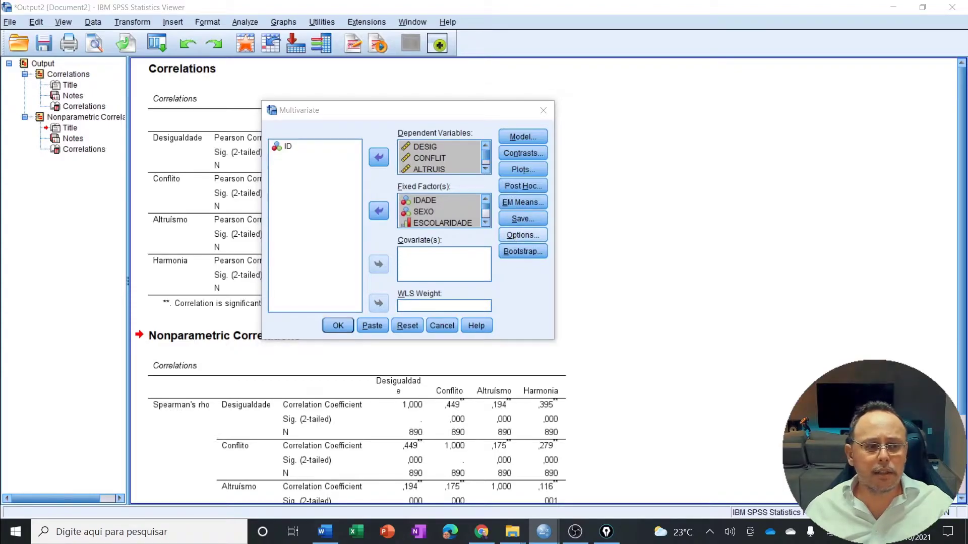
pyautogui.moveTo(1, 198); pyautogui.dragTo(685, 149)
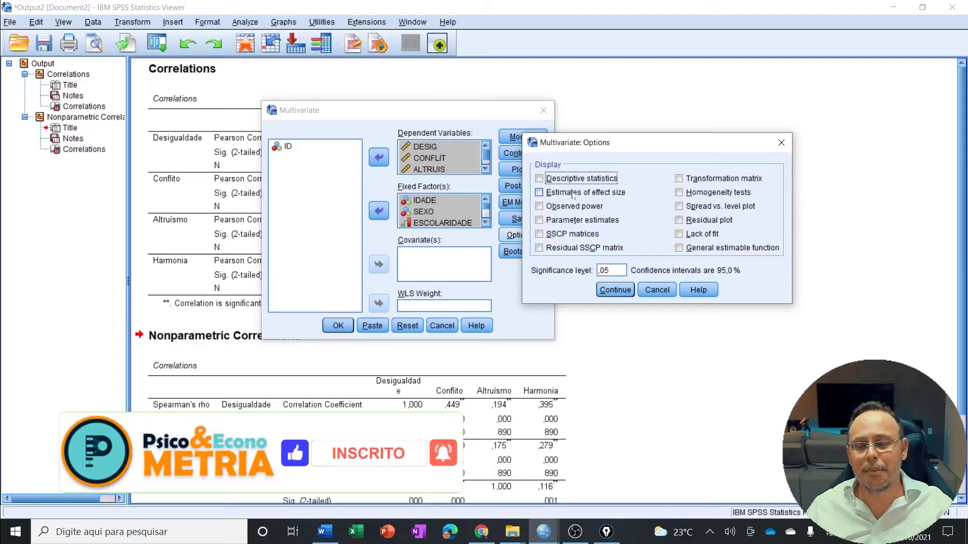
pyautogui.click(574, 194)
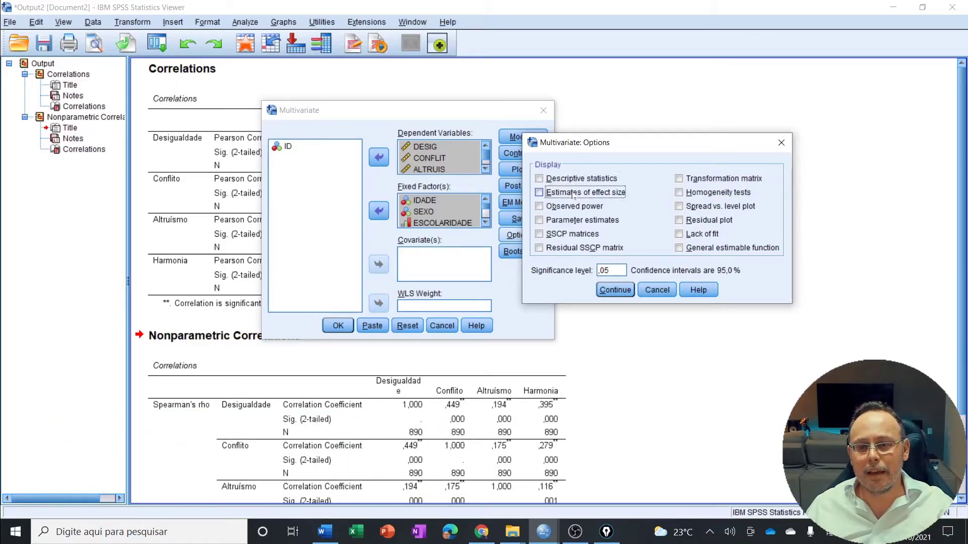
pyautogui.click(574, 206)
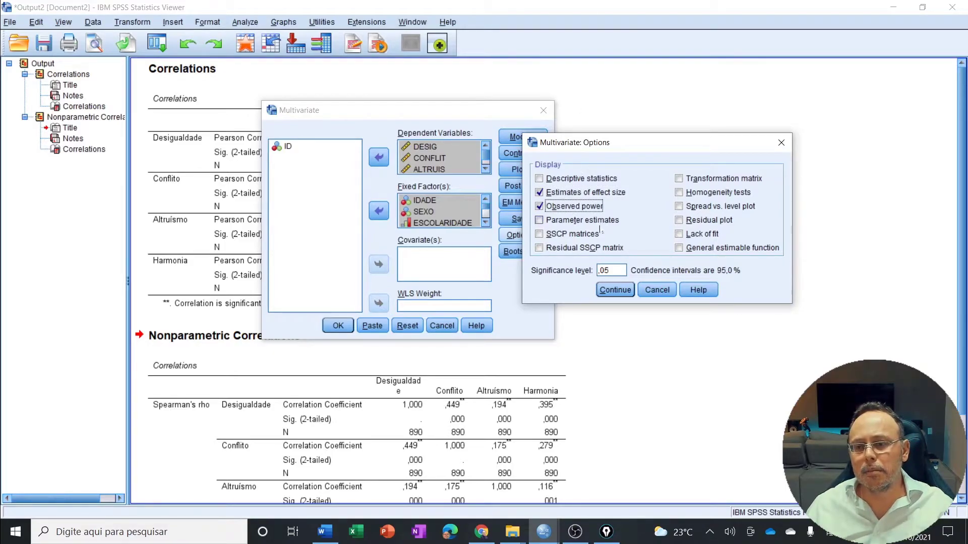
pyautogui.click(554, 223)
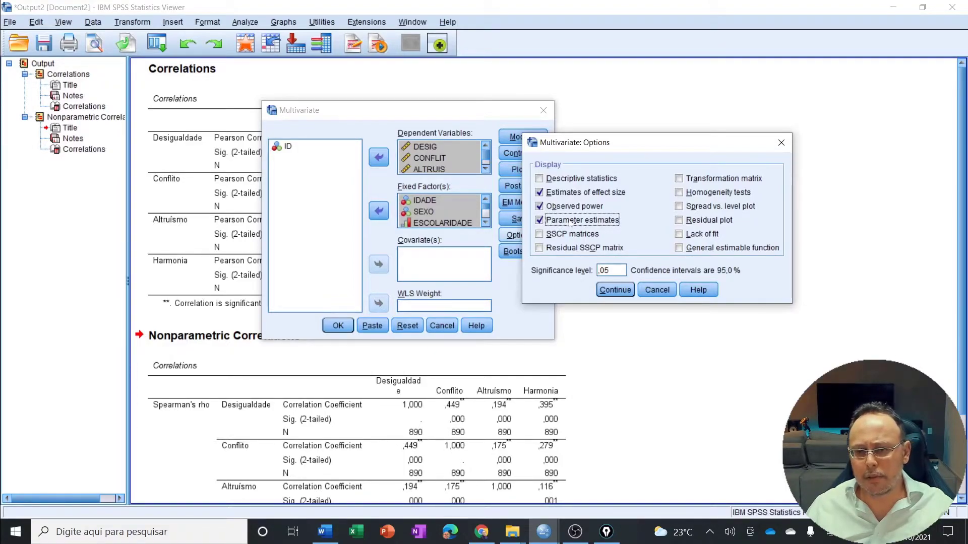
pyautogui.click(570, 222)
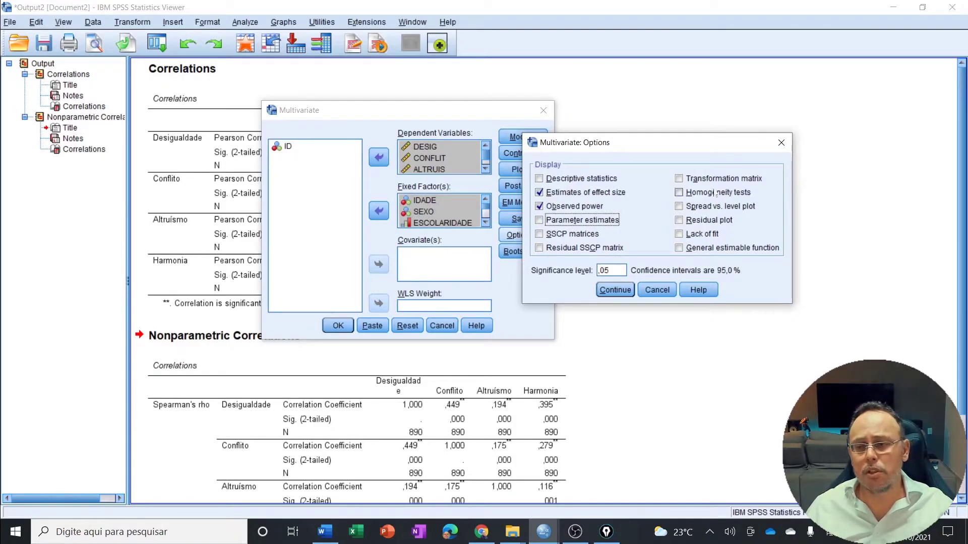
pyautogui.click(696, 194)
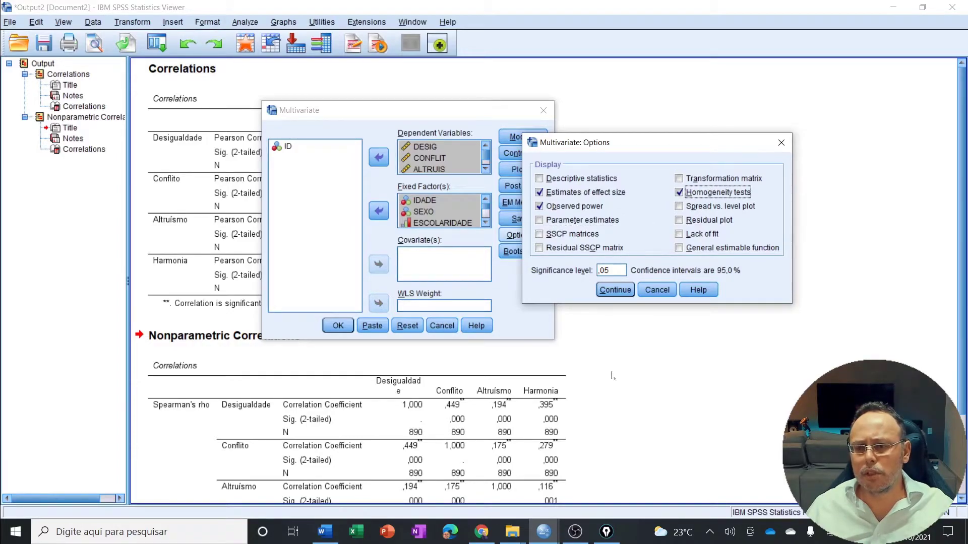
pyautogui.click(618, 291)
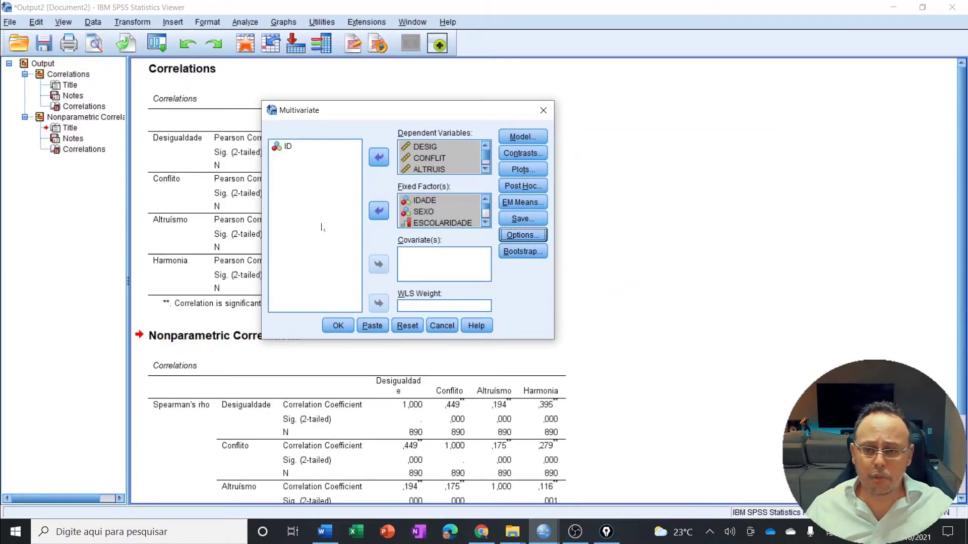
# - Try bootstrapping with bias corrected accelerated (BCa) confidence intervals, and switch bootstrapping back off
pyautogui.click(526, 252)
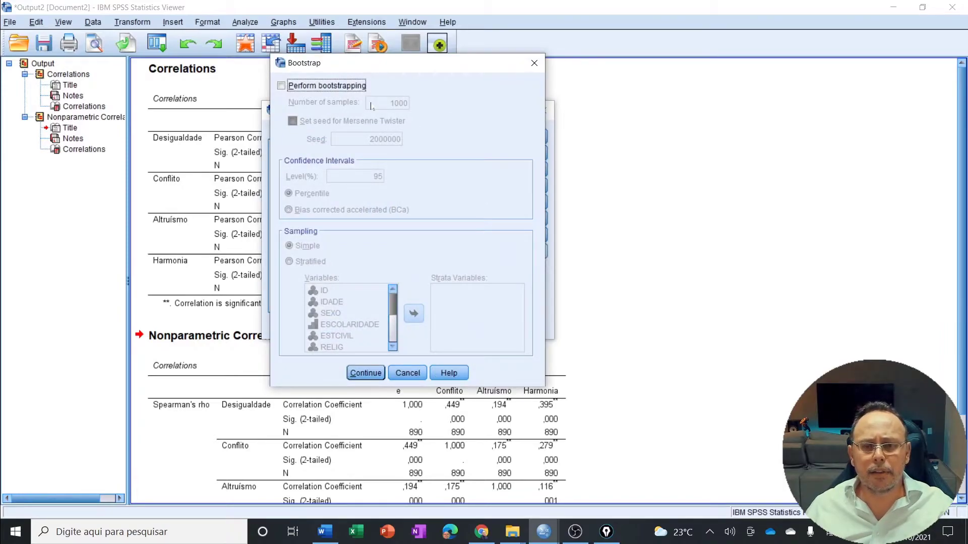
pyautogui.click(336, 88)
pyautogui.click(331, 214)
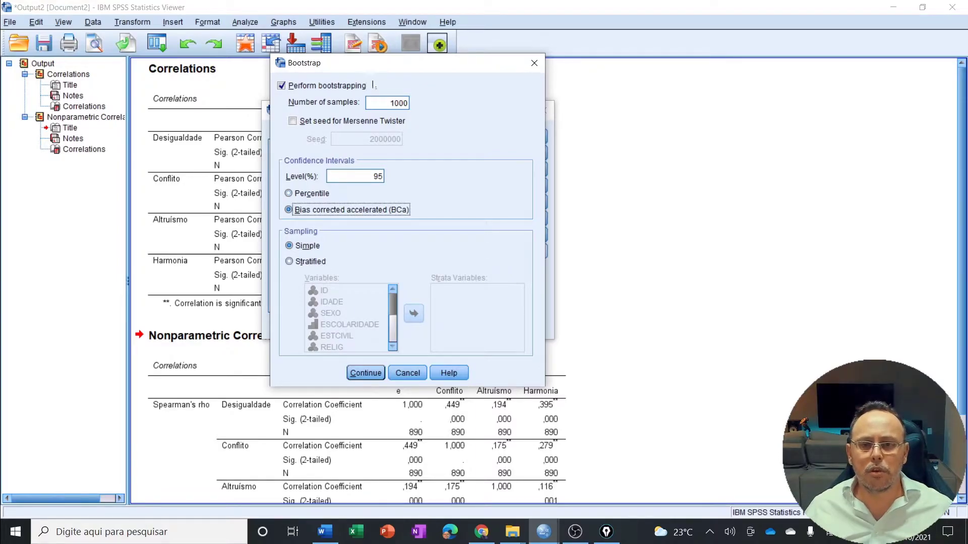
pyautogui.click(335, 88)
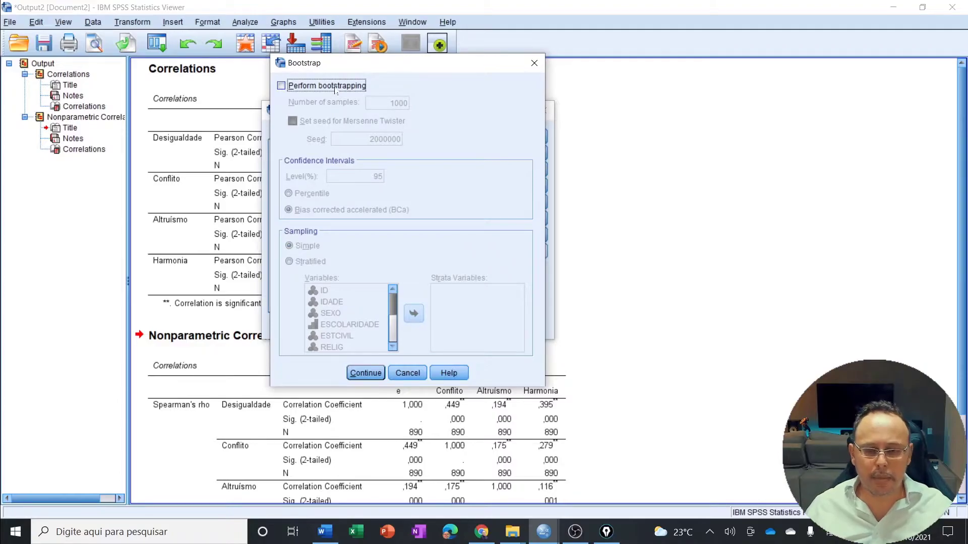
pyautogui.click(373, 378)
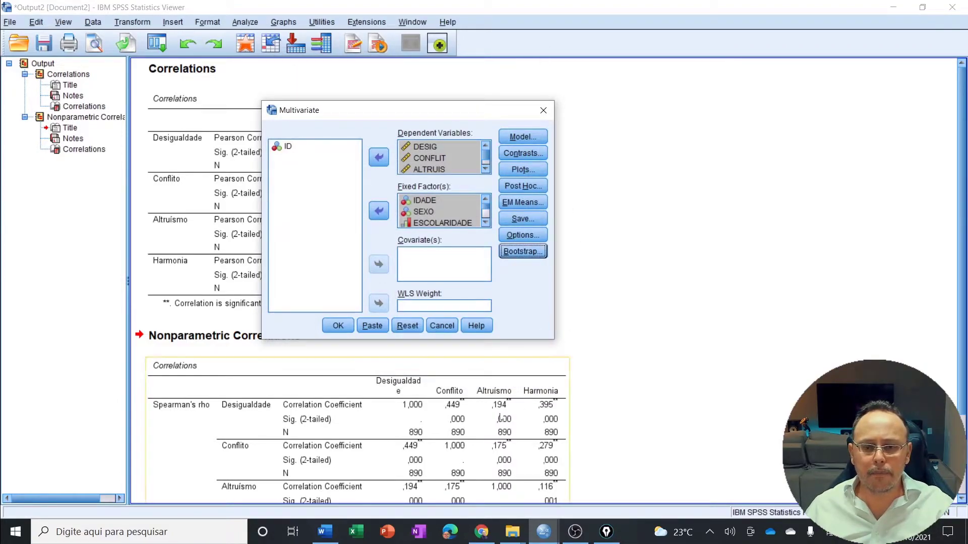
# - Paste the multivariate analysis as GLM syntax and bring the syntax editor up in full size
pyautogui.click(367, 327)
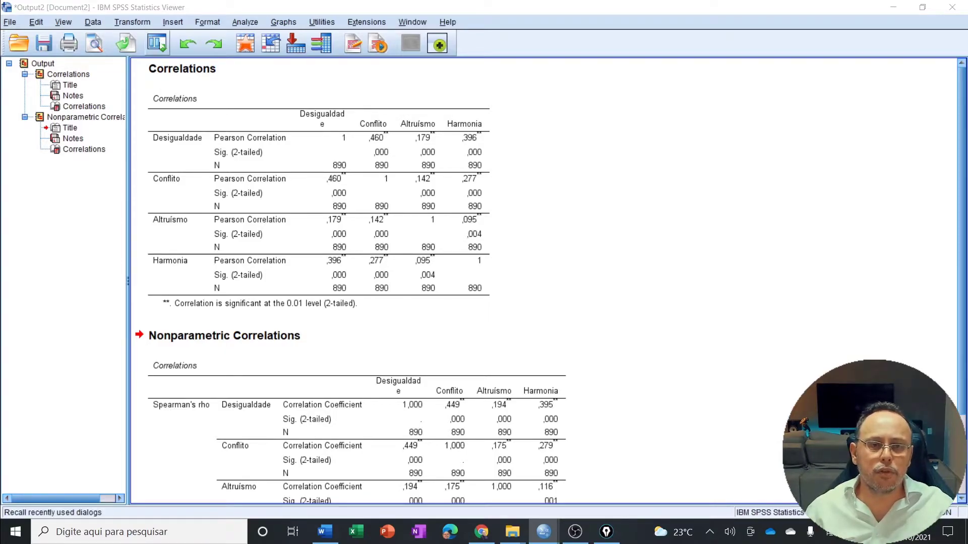
pyautogui.click(157, 44)
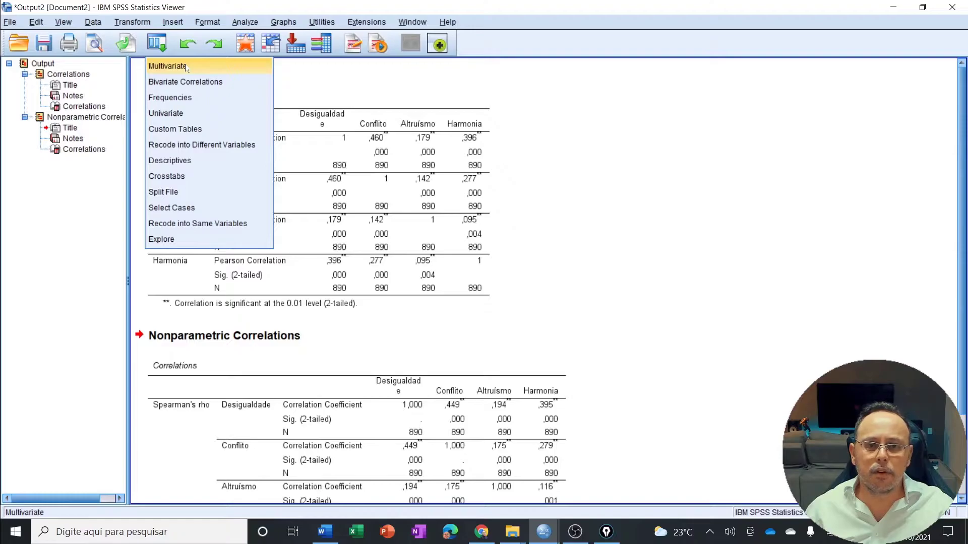
pyautogui.click(167, 66)
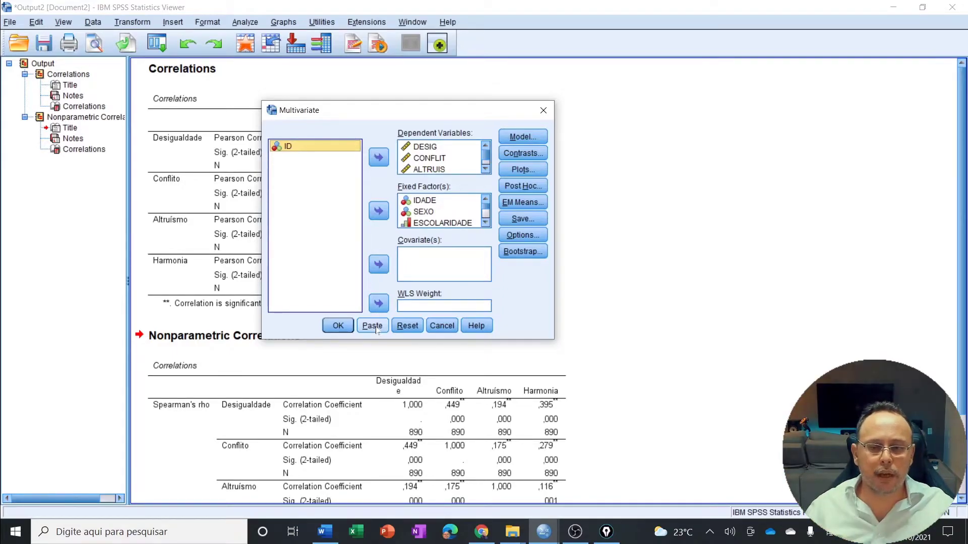
pyautogui.click(376, 330)
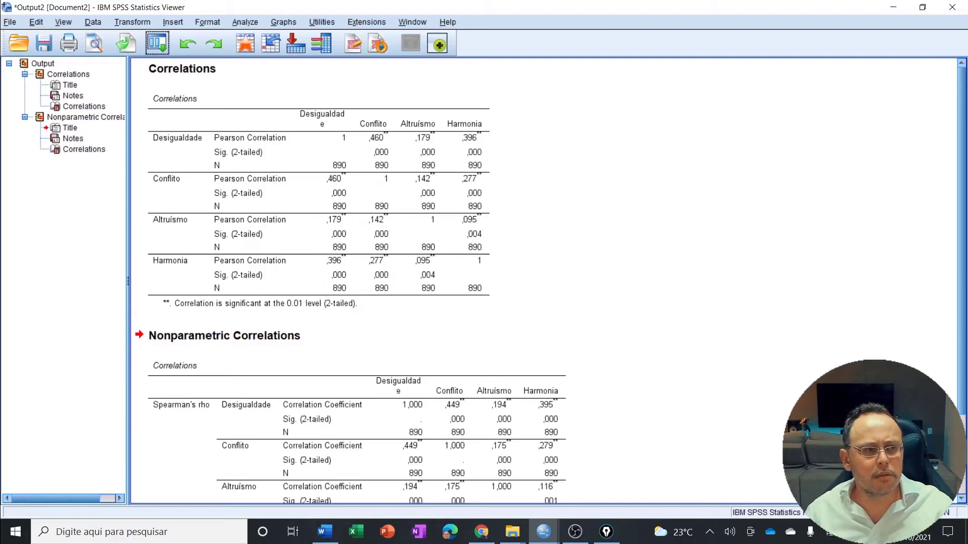
pyautogui.moveTo(595, 51); pyautogui.dragTo(513, 12)
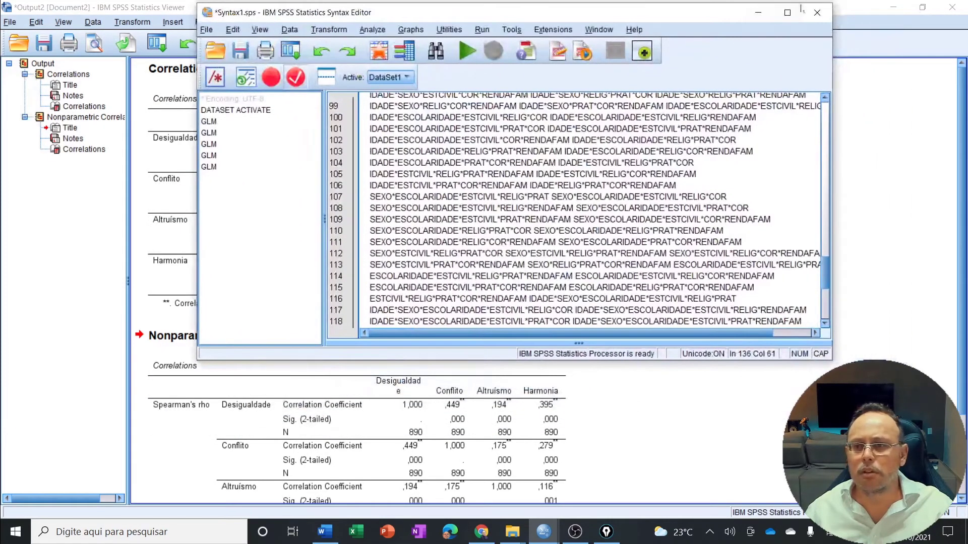
pyautogui.click(786, 24)
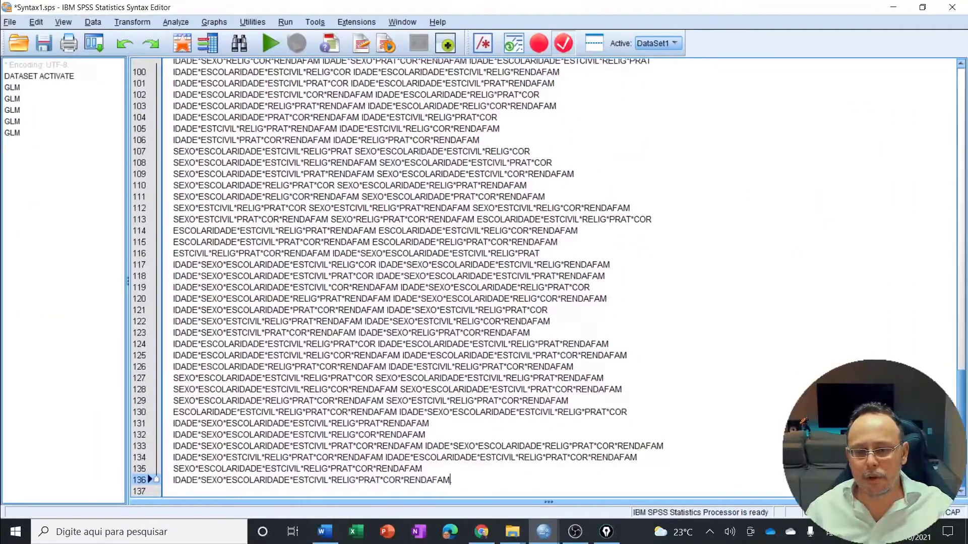
# - Delete all interaction terms from the last GLM command's DESIGN line, keeping only the eight main effects IDADE through RENDAFAM
pyautogui.scroll(4, 419, 277)
pyautogui.scroll(14, 418, 278)
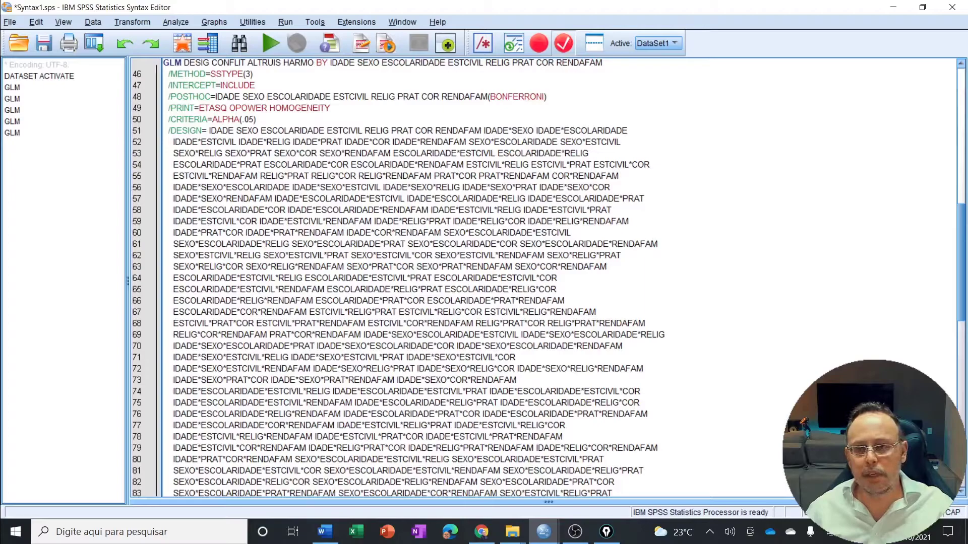
pyautogui.keyDown('shift'); pyautogui.click(482, 132); pyautogui.keyUp('shift')
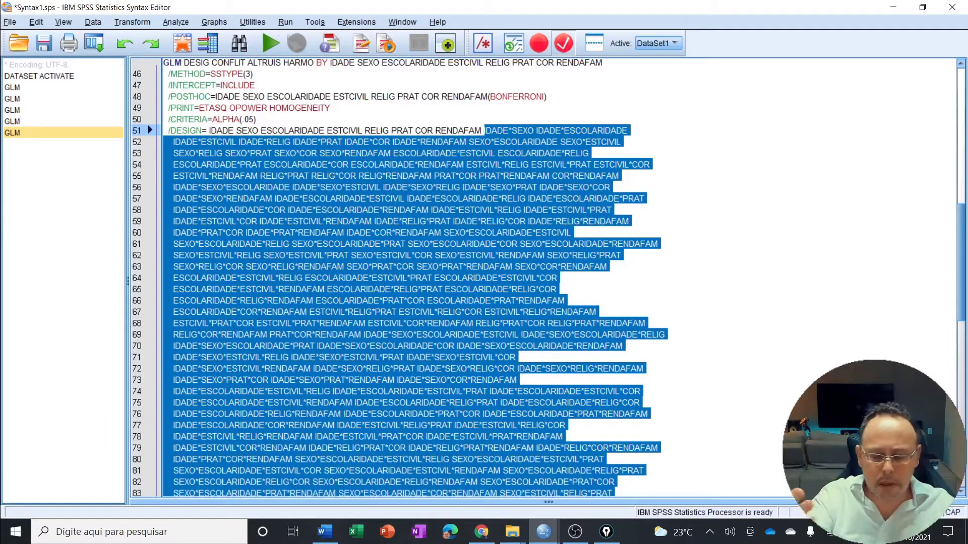
pyautogui.press('Delete')
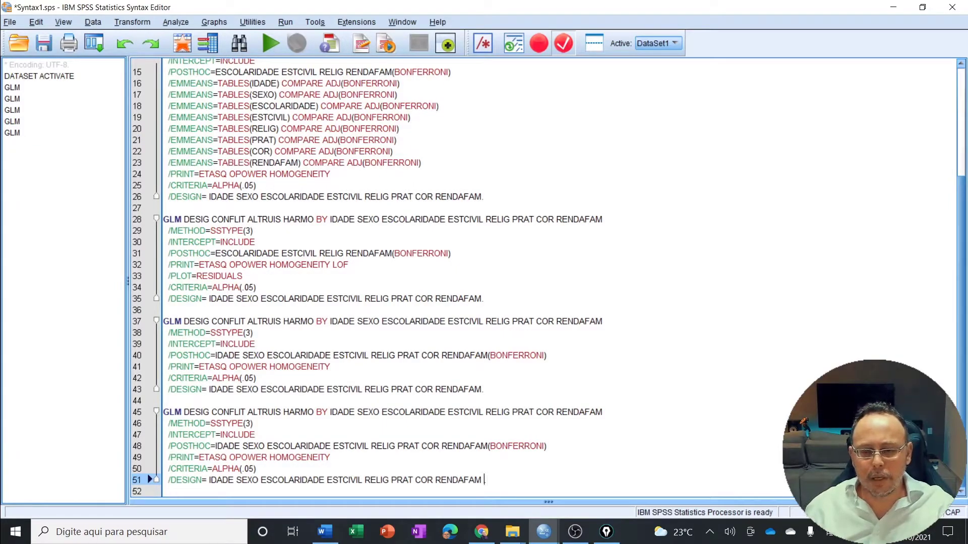
pyautogui.press('BackSpace')
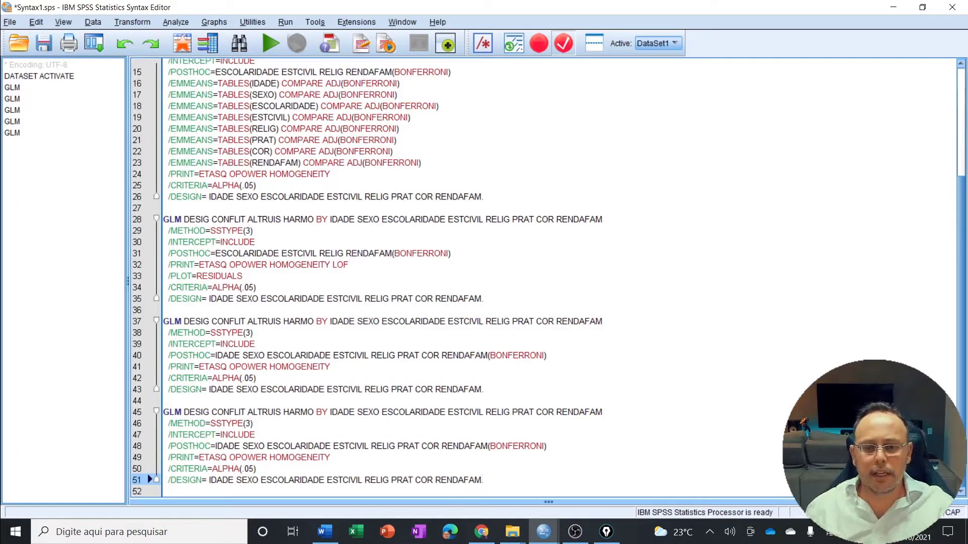
# - Run the last GLM command with the main-effects design
pyautogui.press('Down')
pyautogui.hotkey('shift', 'Up')
pyautogui.hotkey('shift', 'Up')
pyautogui.hotkey('shift', 'Up')
pyautogui.hotkey('shift', 'Up')
pyautogui.hotkey('shift', 'Up')
pyautogui.hotkey('shift', 'Up')
pyautogui.hotkey('shift', 'Up')
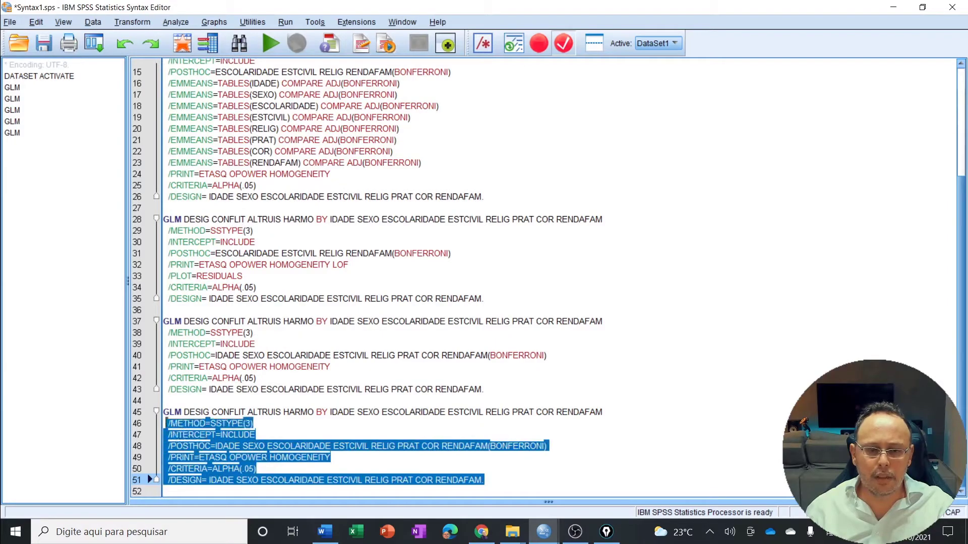
pyautogui.hotkey('ctrl', 'r')
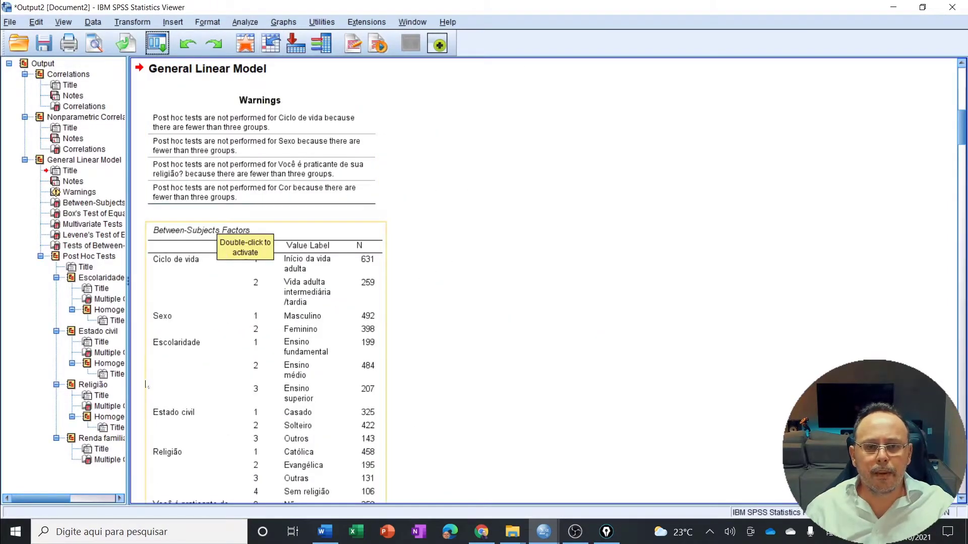
# - Delete the entire contents of the output document
pyautogui.click(24, 64)
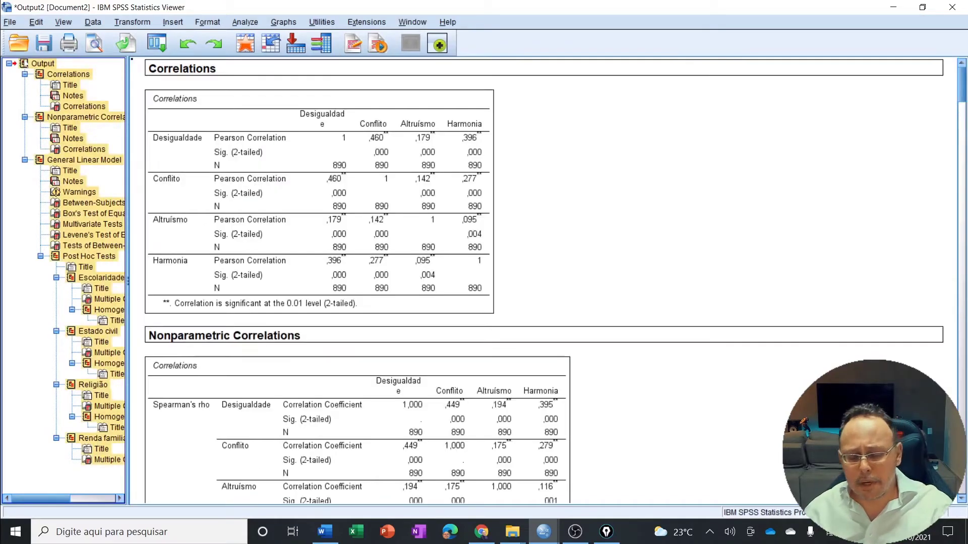
pyautogui.press('Delete')
pyautogui.click(156, 46)
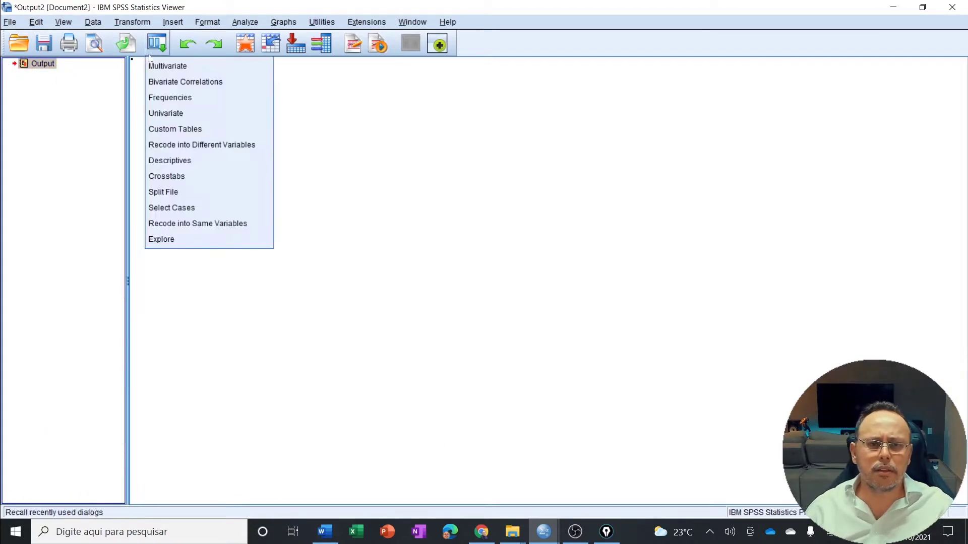
pyautogui.click(156, 67)
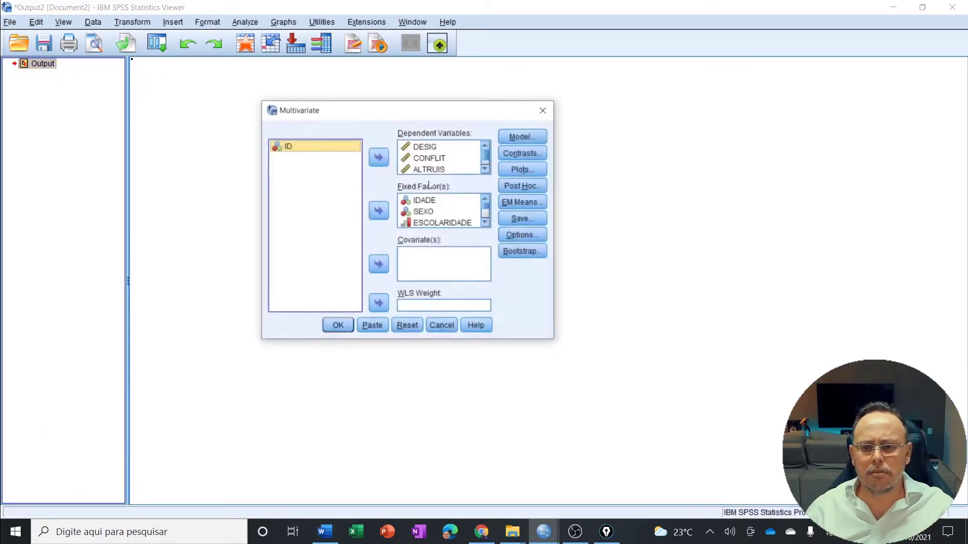
pyautogui.click(438, 328)
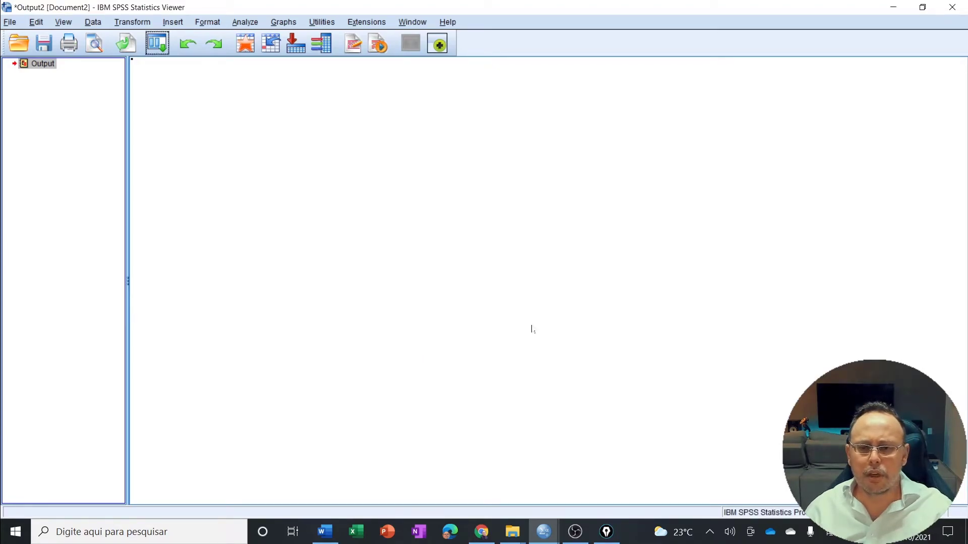
# - Remove IDADE and SEXO from the POSTHOC line of the last GLM command in the syntax file
pyautogui.hotkey('alt', 'Tab')
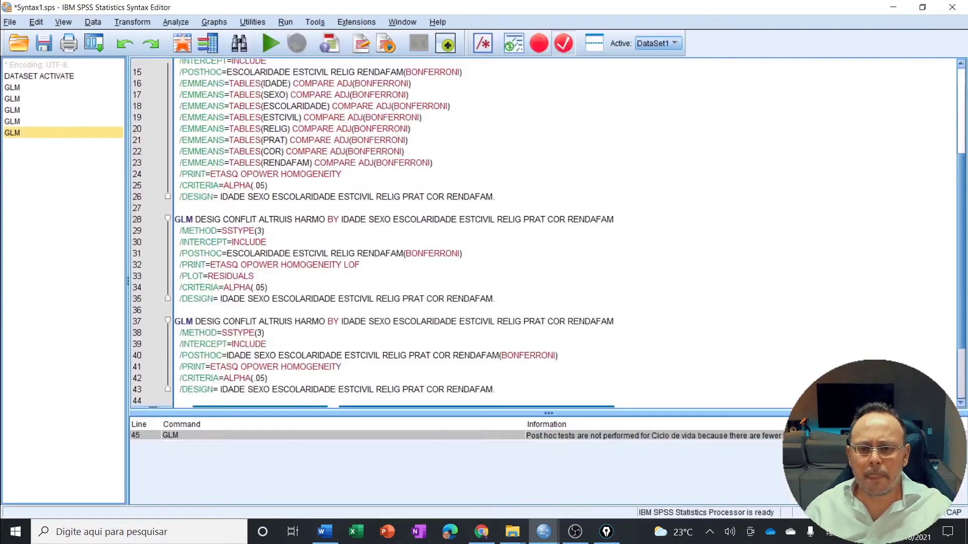
pyautogui.click(550, 411)
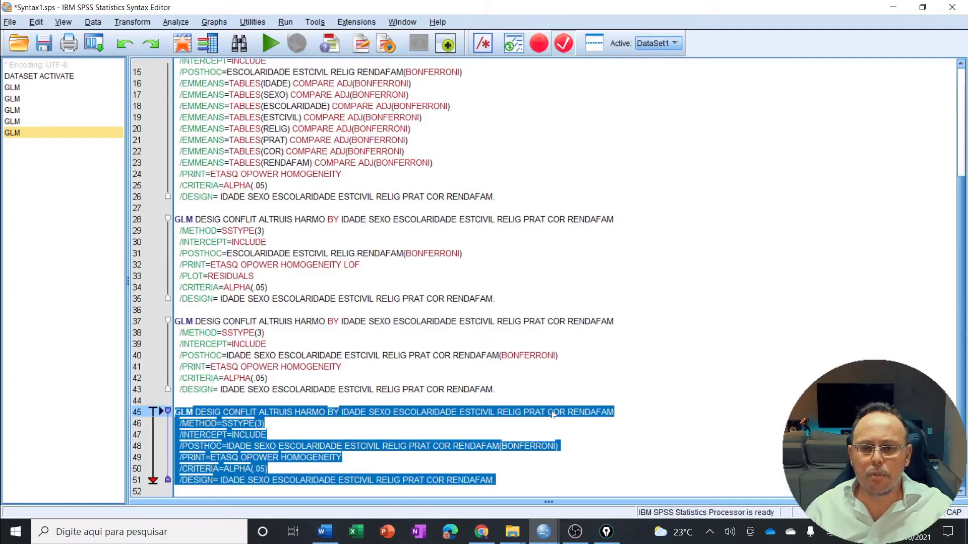
pyautogui.click(267, 412)
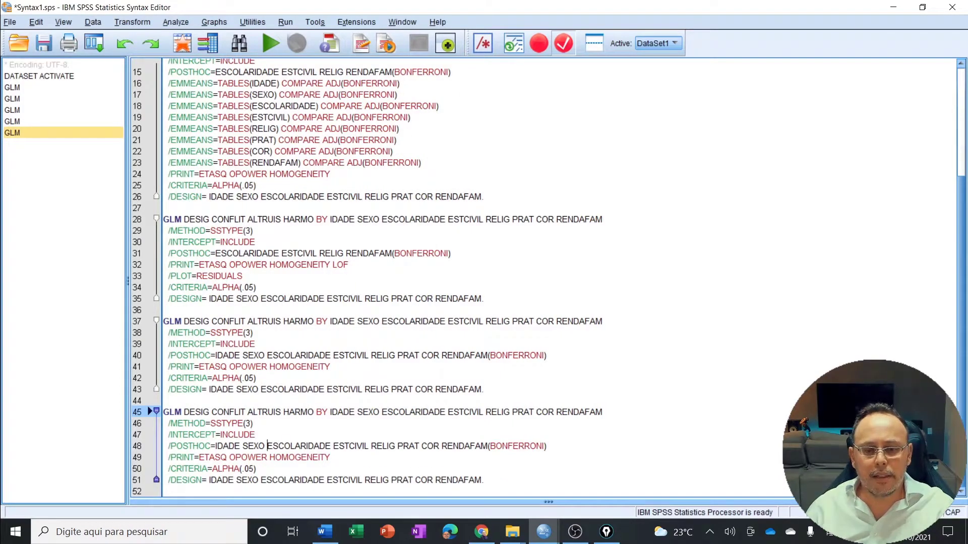
pyautogui.click(267, 446)
pyautogui.press('BackSpace')
pyautogui.press('BackSpace')
pyautogui.press('BackSpace')
pyautogui.press('BackSpace')
pyautogui.press('BackSpace')
pyautogui.press('BackSpace')
pyautogui.press('BackSpace')
pyautogui.press('BackSpace')
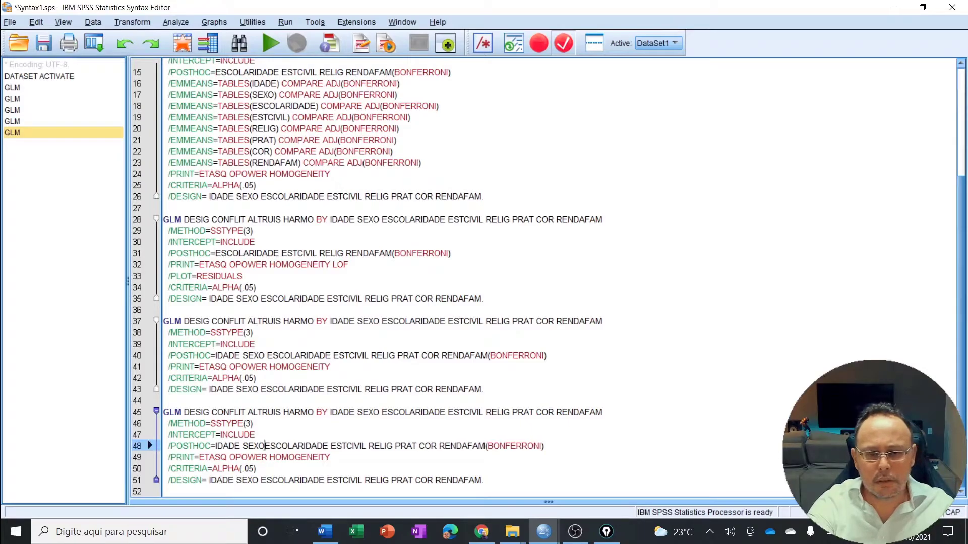
pyautogui.press('BackSpace')
pyautogui.press('BackSpace')
pyautogui.press('BackSpace')
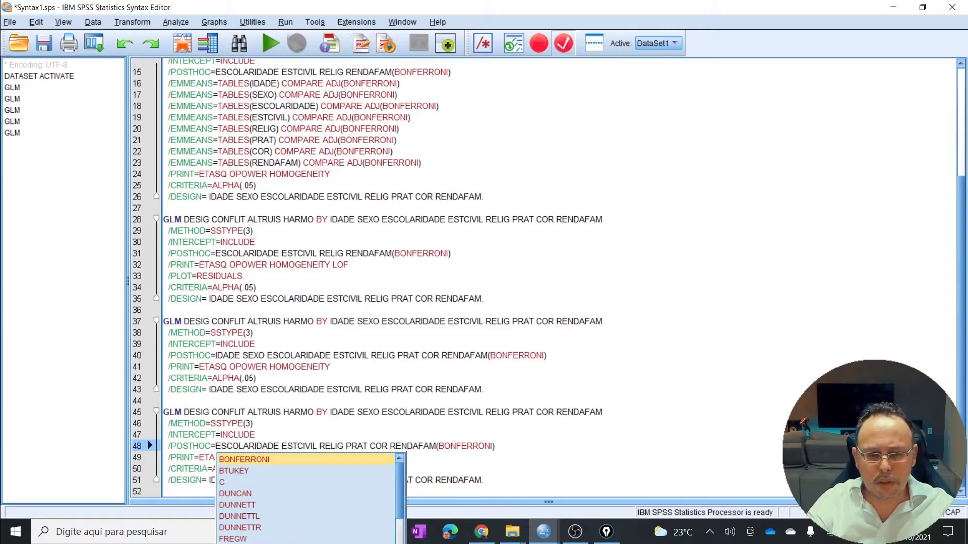
pyautogui.press('Escape')
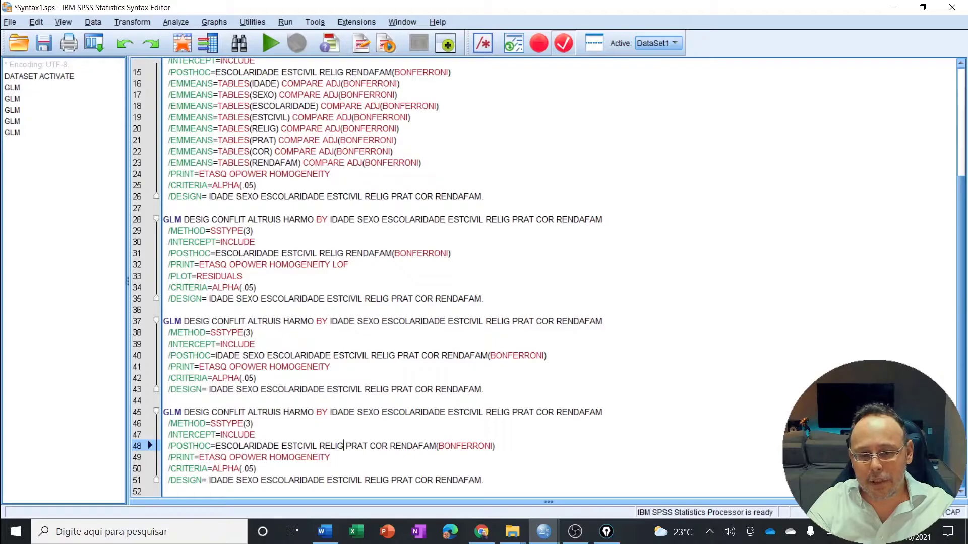
# - Remove PRAT and COR from the same POSTHOC line, leaving ESCOLARIDADE, ESTCIVIL, RELIG and RENDAFAM
pyautogui.press('Delete')
pyautogui.press('Delete')
pyautogui.press('Delete')
pyautogui.press('Delete')
pyautogui.press('Delete')
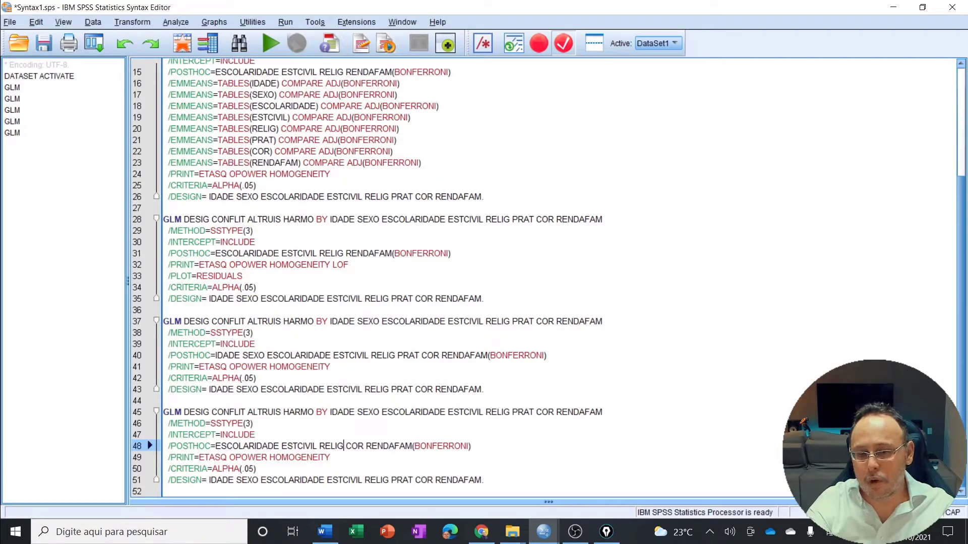
pyautogui.press('Delete')
pyautogui.press('Delete')
pyautogui.press('Delete')
pyautogui.press('Delete')
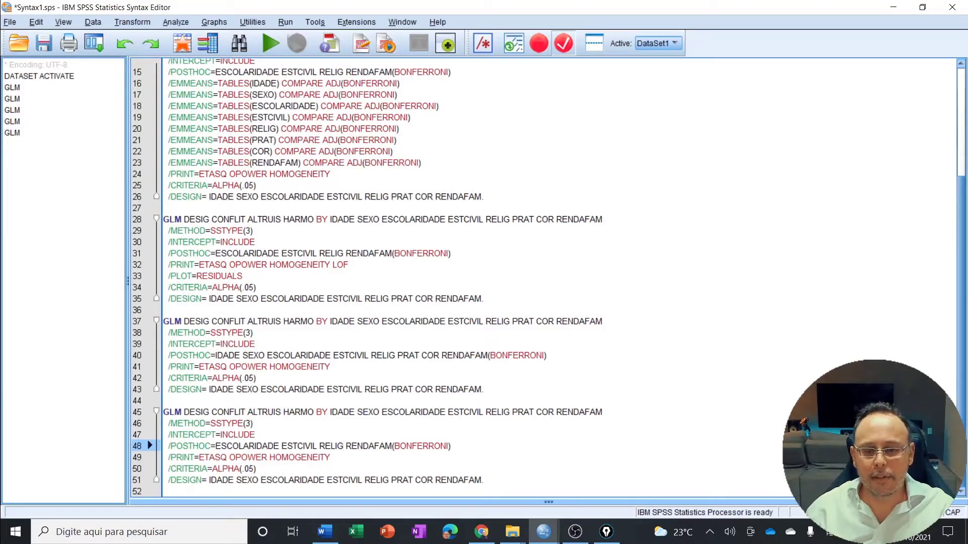
# - Run the revised last GLM command and review its Between-Subjects Factors table
pyautogui.moveTo(484, 480); pyautogui.dragTo(165, 410)
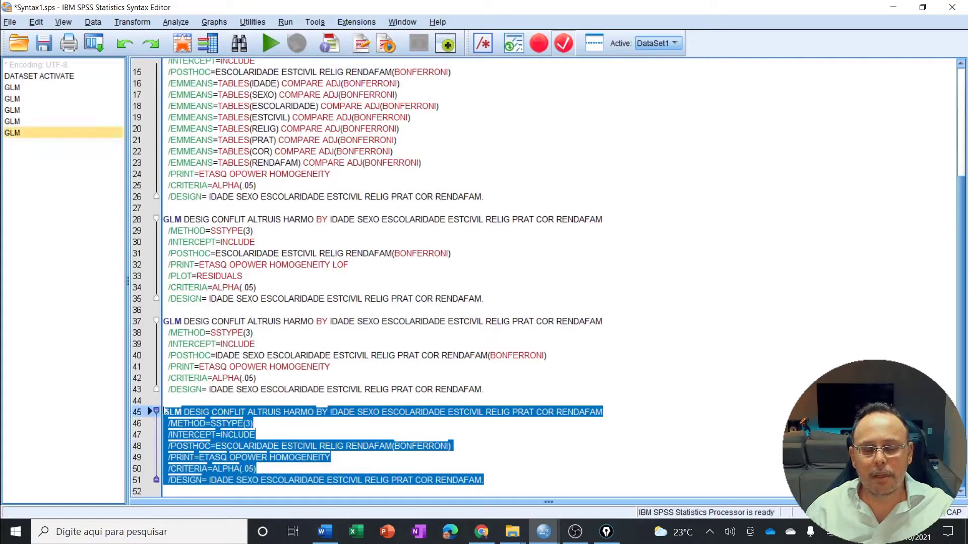
pyautogui.click(284, 42)
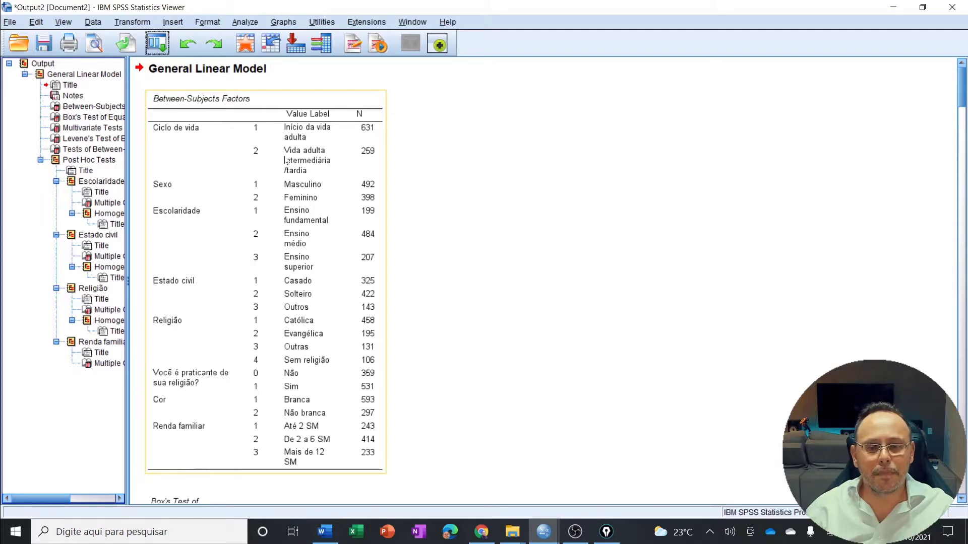
pyautogui.scroll(-2, 363, 288)
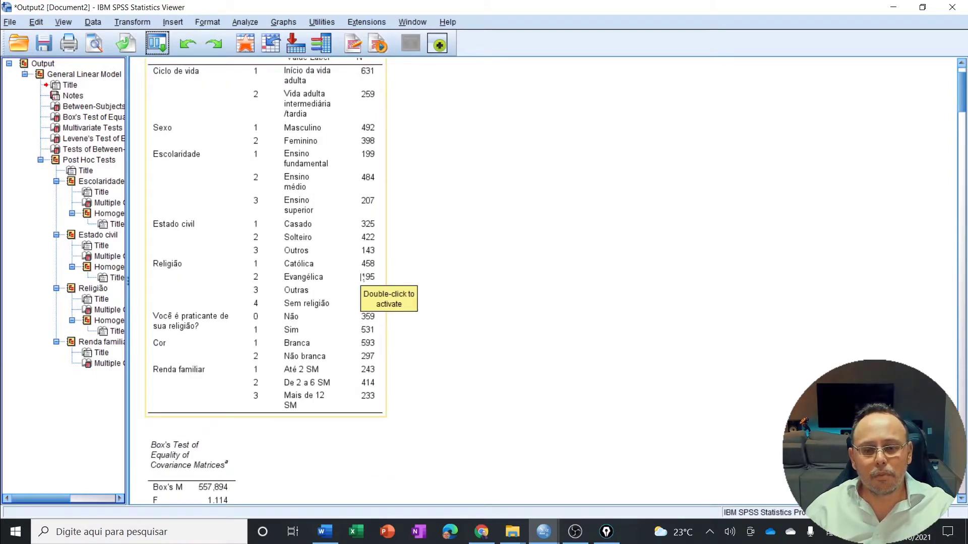
pyautogui.scroll(2, 296, 182)
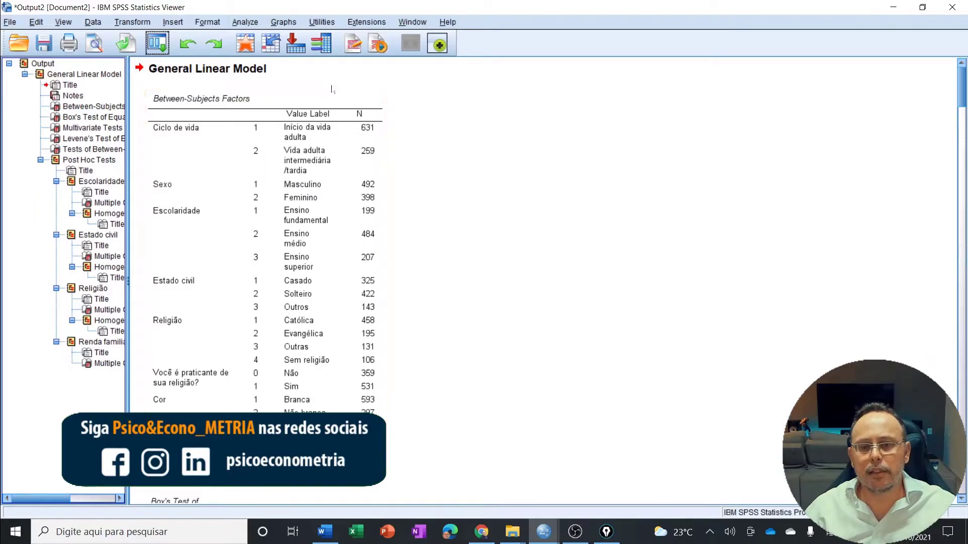
# - Examine Box's Test of Equality of Covariance Matrices, marking its Sig. value with a red circle and check mark, and clear the marks
pyautogui.scroll(-10, 367, 212)
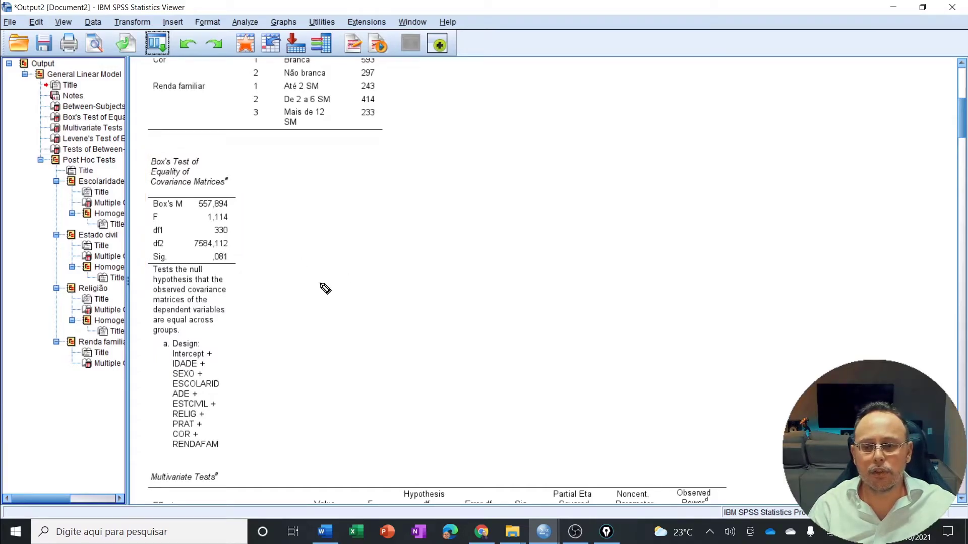
pyautogui.moveTo(229, 238)
pyautogui.mouseDown()
pyautogui.moveTo(227, 276)
pyautogui.moveTo(201, 246)
pyautogui.mouseUp()
pyautogui.moveTo(261, 242); pyautogui.dragTo(309, 229)
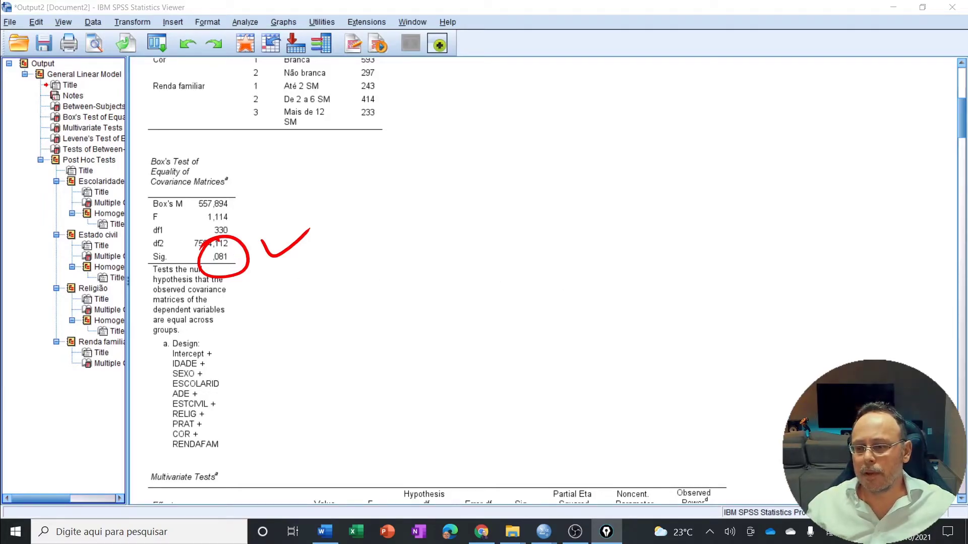
pyautogui.hotkey('ctrl', 'shift', '7')
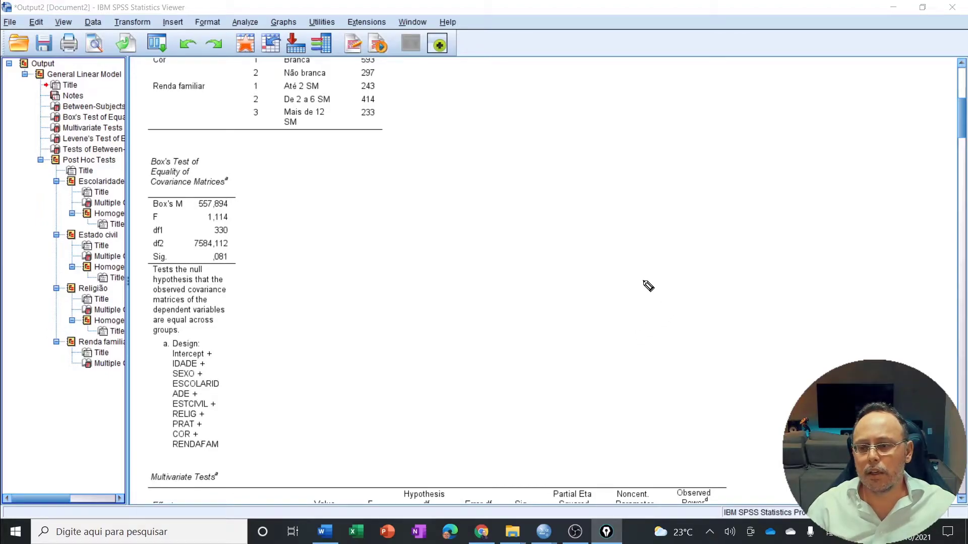
# - Examine the Multivariate Tests table, marking the four Intercept test statistics and circling their F values in red
pyautogui.click(963, 126)
pyautogui.moveTo(962, 137); pyautogui.dragTo(964, 162)
pyautogui.click(474, 293)
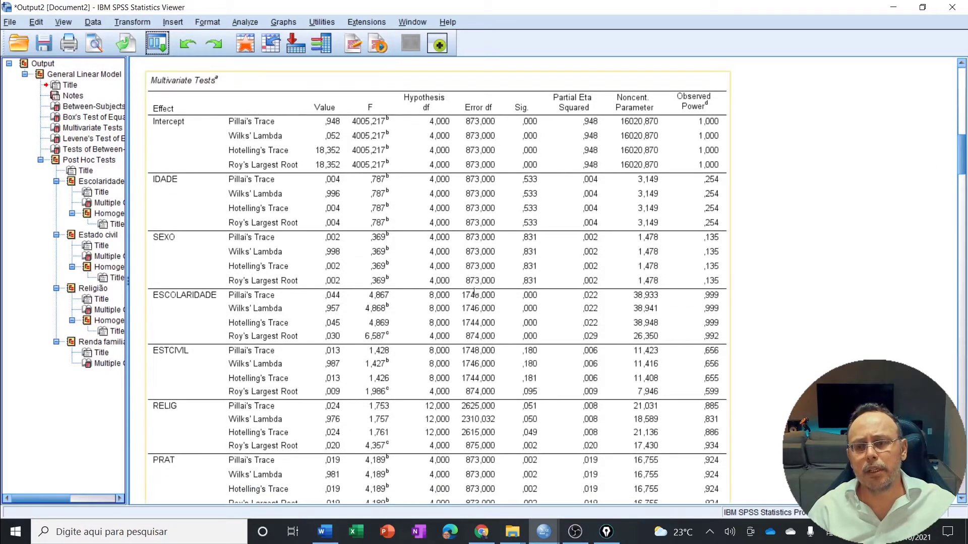
pyautogui.hotkey('ctrl', 'shift', '3')
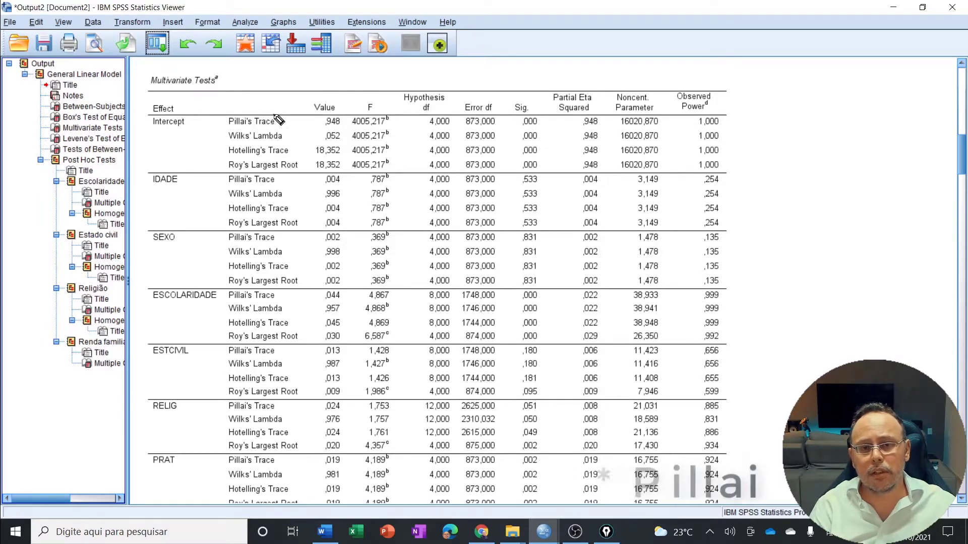
pyautogui.moveTo(284, 110)
pyautogui.mouseDown()
pyautogui.moveTo(289, 130)
pyautogui.moveTo(303, 123)
pyautogui.moveTo(313, 157)
pyautogui.mouseUp()
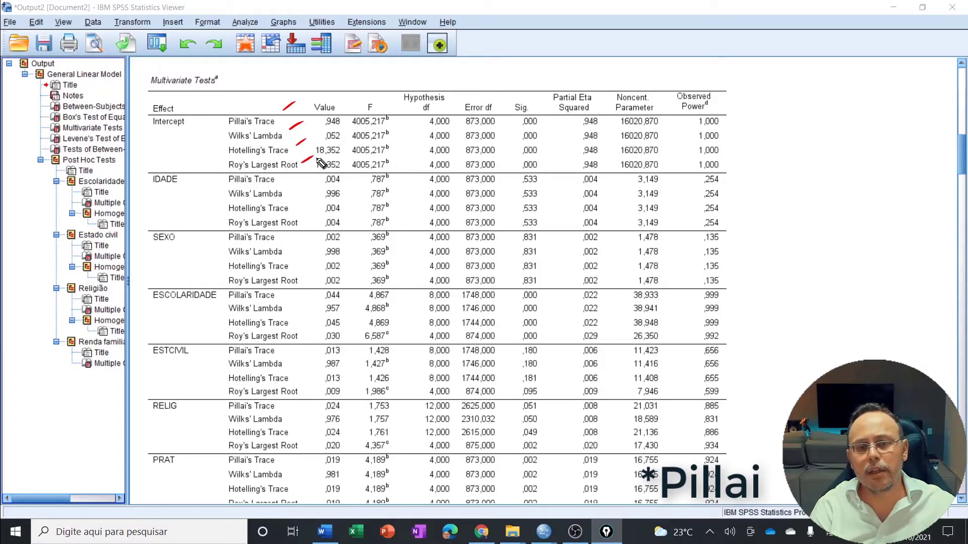
pyautogui.moveTo(360, 111)
pyautogui.mouseDown()
pyautogui.moveTo(368, 170)
pyautogui.moveTo(359, 107)
pyautogui.mouseUp()
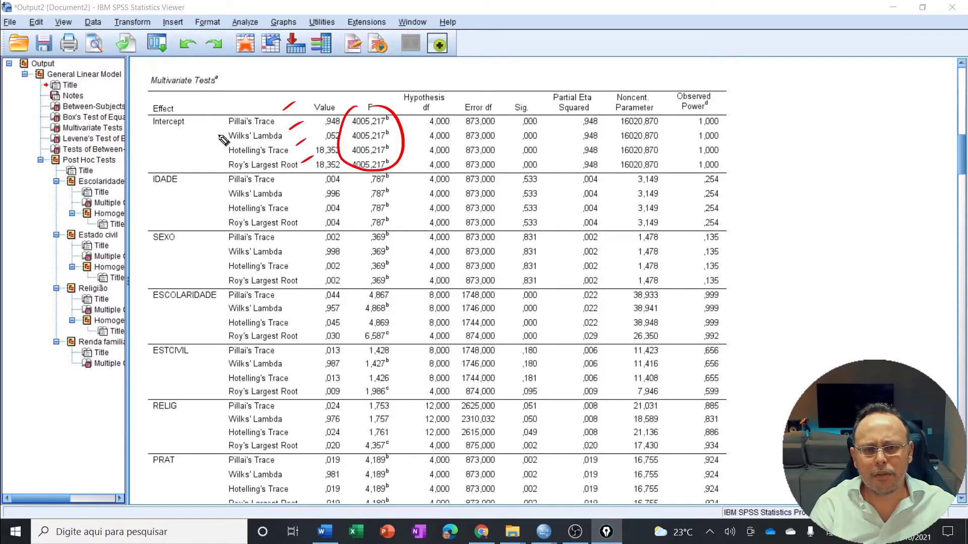
# - Strike out Wilks' Lambda, Hotelling's Trace and Roy's Largest Root for Intercept in red, clear the marks, and circle only Pillai's Trace before clearing again
pyautogui.moveTo(217, 136); pyautogui.dragTo(290, 136)
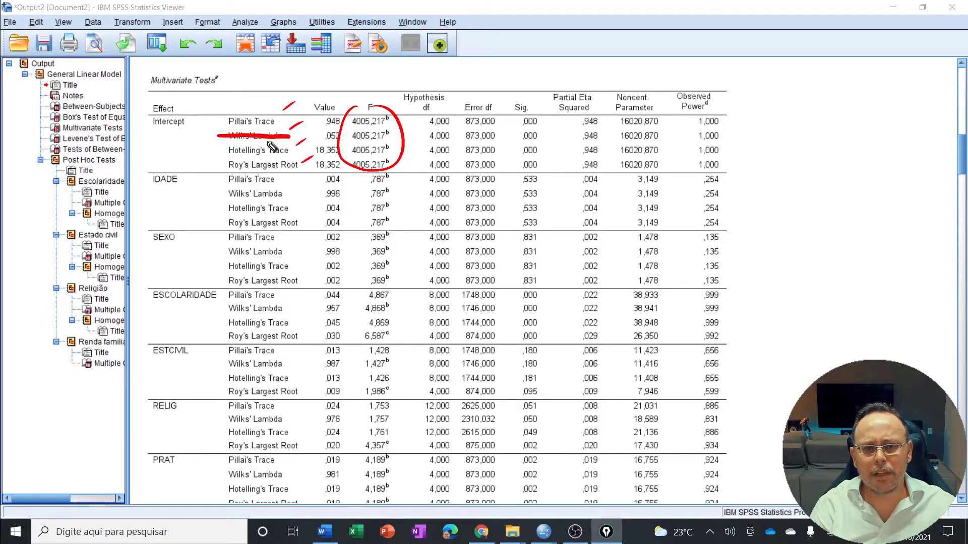
pyautogui.moveTo(218, 150); pyautogui.dragTo(290, 150)
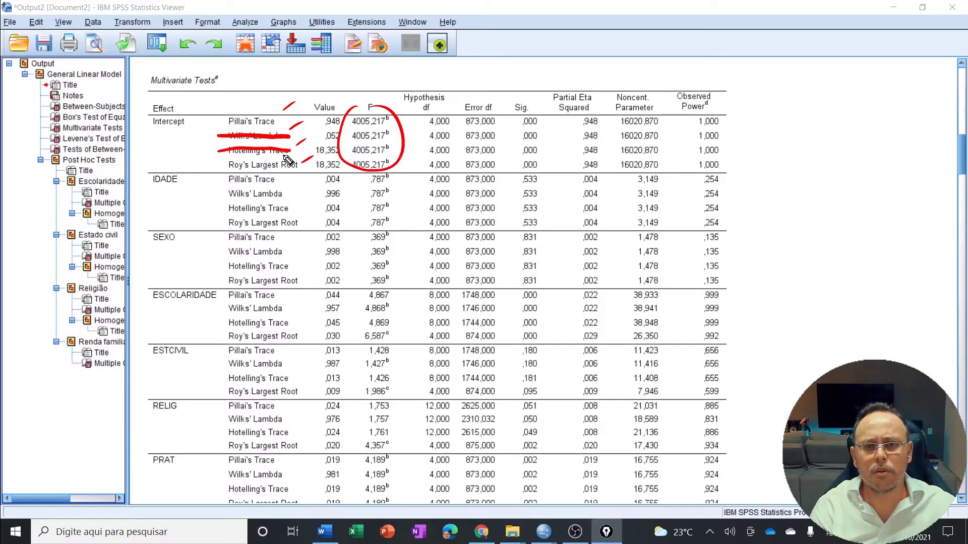
pyautogui.moveTo(218, 164); pyautogui.dragTo(297, 165)
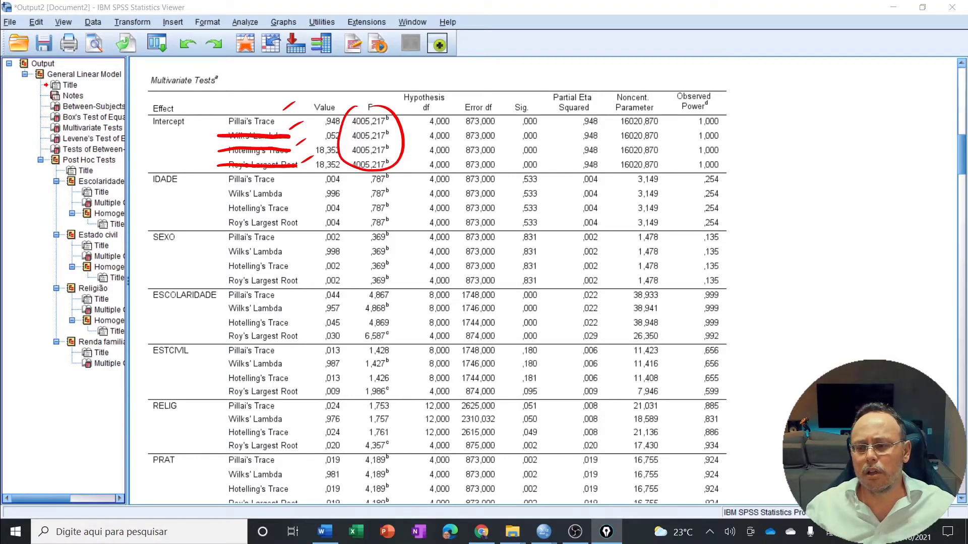
pyautogui.hotkey('ctrl', 'shift', '7')
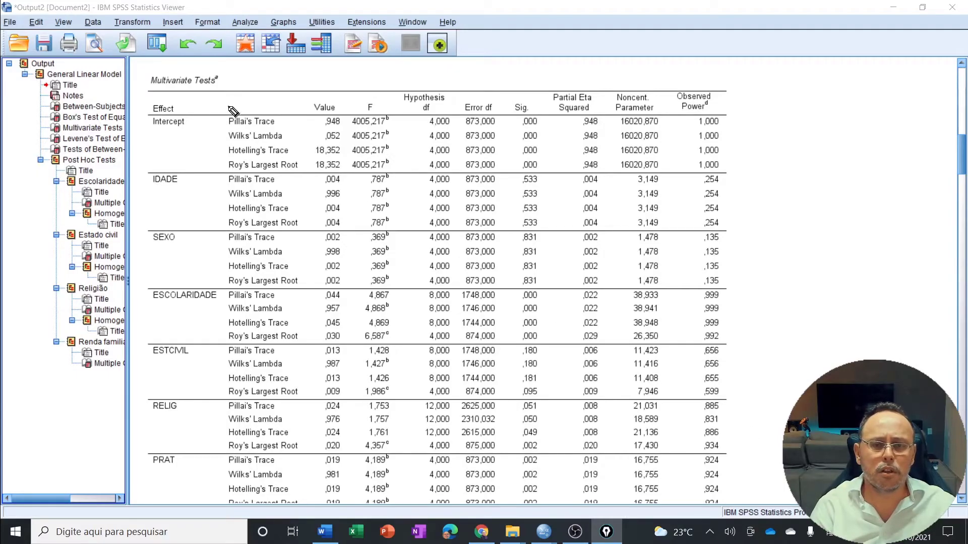
pyautogui.moveTo(233, 103)
pyautogui.mouseDown()
pyautogui.moveTo(224, 135)
pyautogui.moveTo(257, 94)
pyautogui.mouseUp()
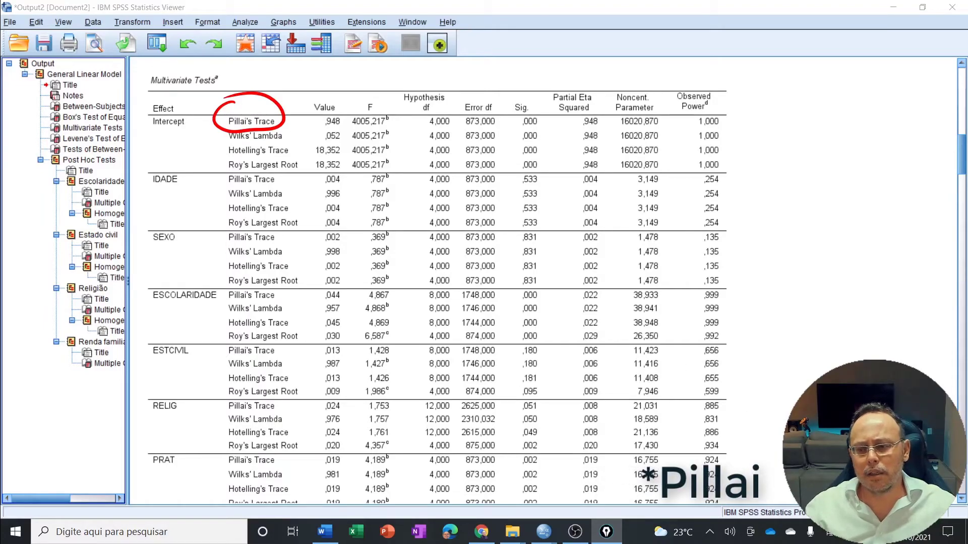
pyautogui.hotkey('ctrl', 'shift', '7')
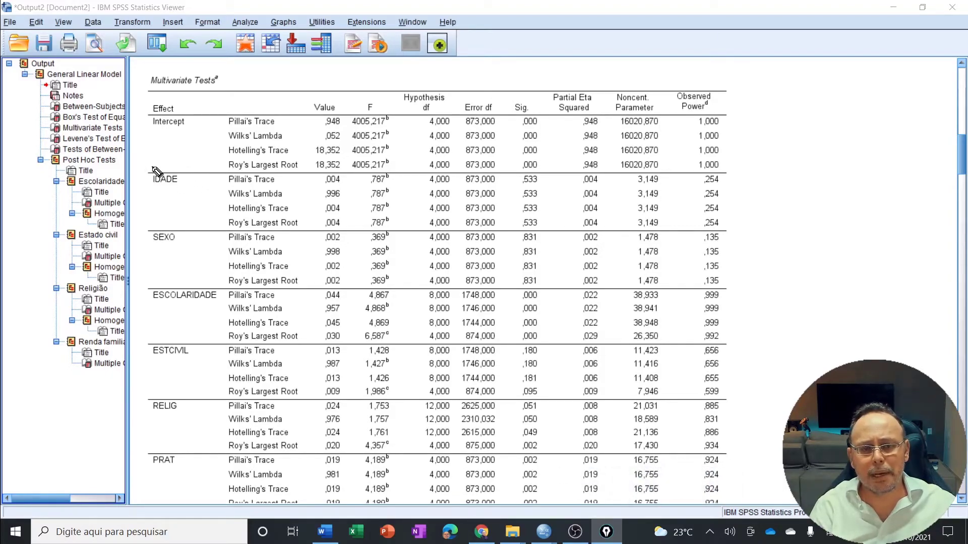
# - Examine the IDADE and SEXO effects, circling their names and Sig. values, linking each Pillai's Trace to its Sig. with arrows, and clear the marks
pyautogui.moveTo(161, 162)
pyautogui.mouseDown()
pyautogui.moveTo(135, 177)
pyautogui.moveTo(160, 157)
pyautogui.mouseUp()
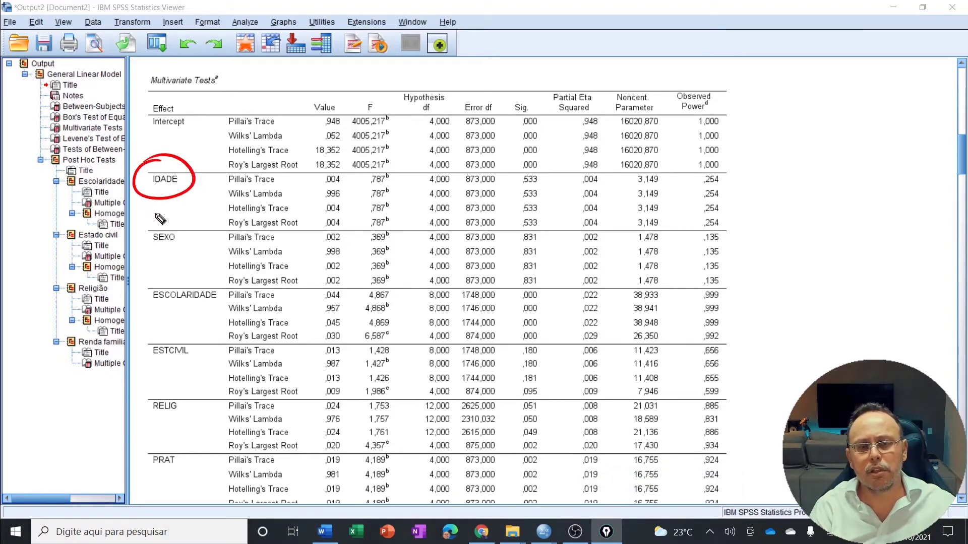
pyautogui.moveTo(163, 220)
pyautogui.mouseDown()
pyautogui.moveTo(188, 250)
pyautogui.moveTo(149, 218)
pyautogui.mouseUp()
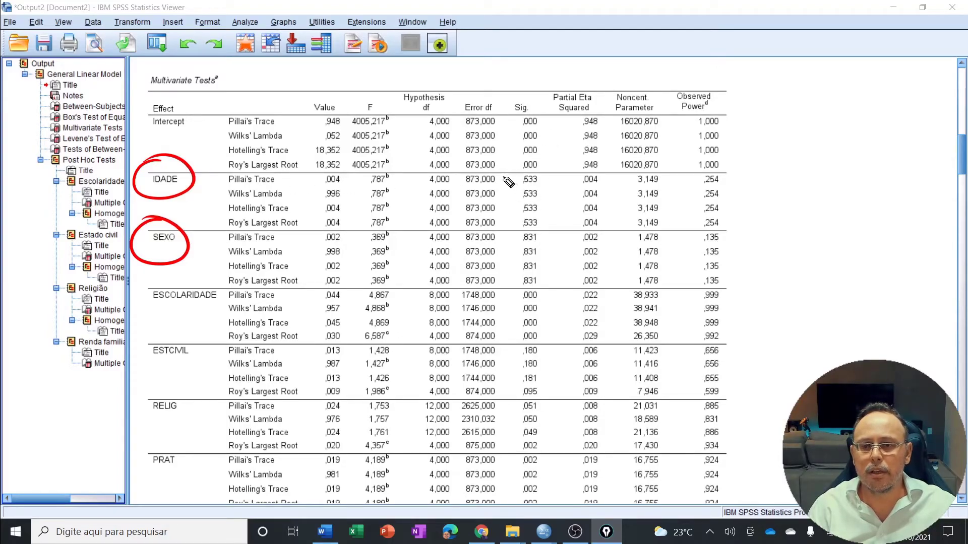
pyautogui.moveTo(514, 167)
pyautogui.mouseDown()
pyautogui.moveTo(499, 238)
pyautogui.moveTo(518, 297)
pyautogui.moveTo(559, 255)
pyautogui.moveTo(542, 163)
pyautogui.moveTo(507, 166)
pyautogui.mouseUp()
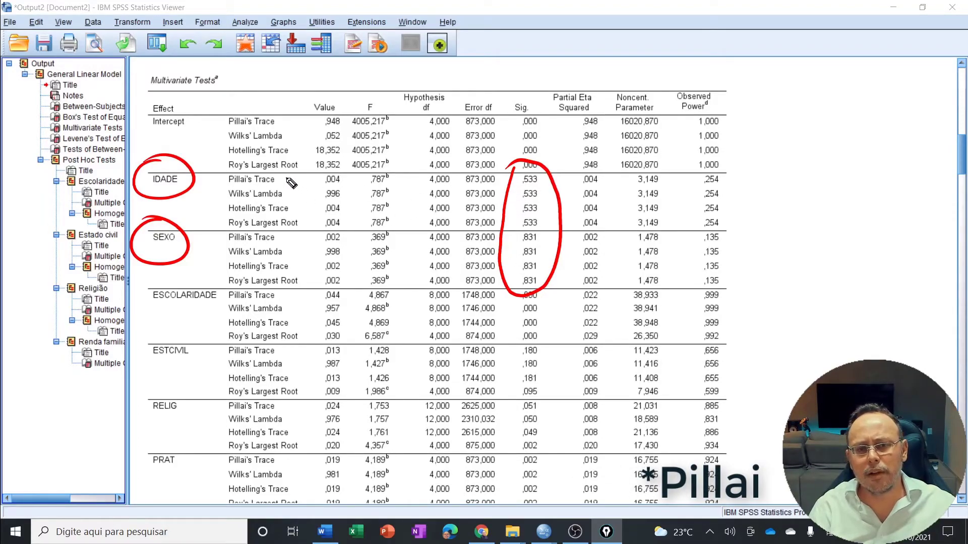
pyautogui.moveTo(289, 178)
pyautogui.mouseDown()
pyautogui.moveTo(517, 178)
pyautogui.moveTo(504, 191)
pyautogui.mouseUp()
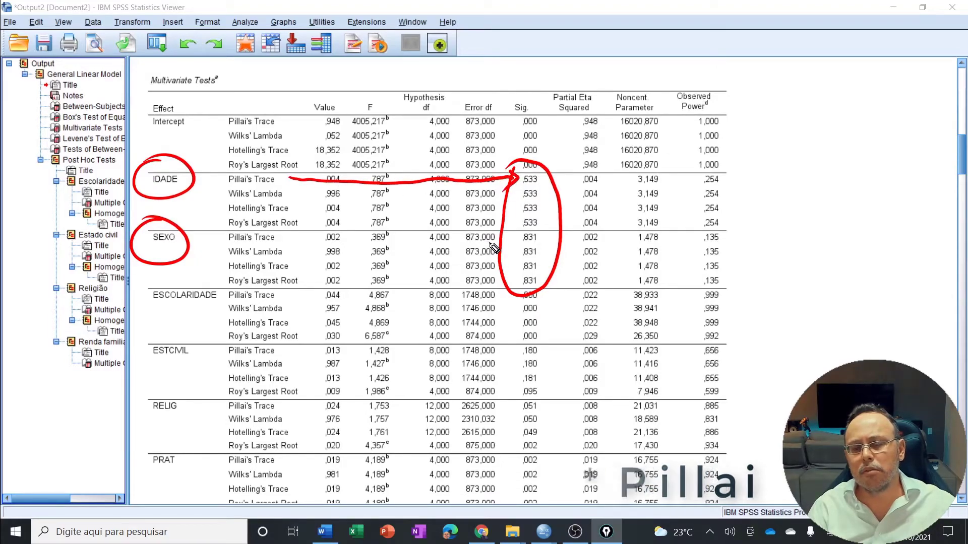
pyautogui.moveTo(287, 236)
pyautogui.mouseDown()
pyautogui.moveTo(514, 236)
pyautogui.moveTo(503, 250)
pyautogui.mouseUp()
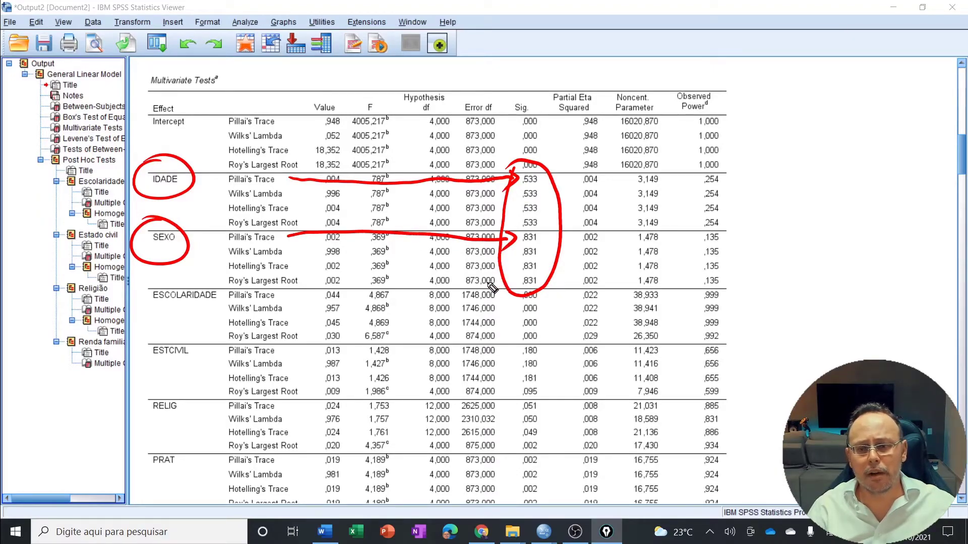
pyautogui.hotkey('ctrl', 'shift', '7')
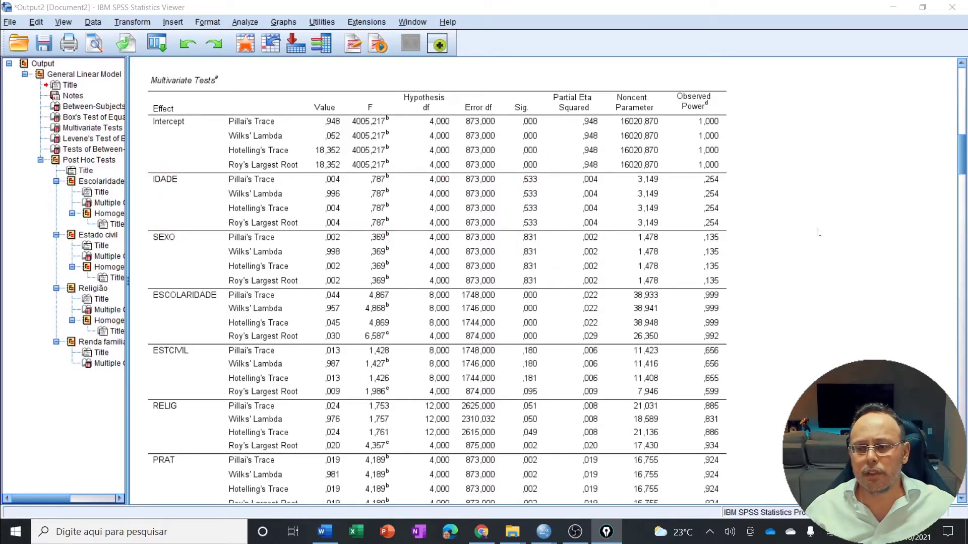
# - Examine Pillai's Trace significance from ESCOLARIDADE to PRAT, circling the ESCOLARIDADE, RELIG and PRAT Sig. values and crossing ESTCIVIL's, and clear the marks
pyautogui.click(616, 266)
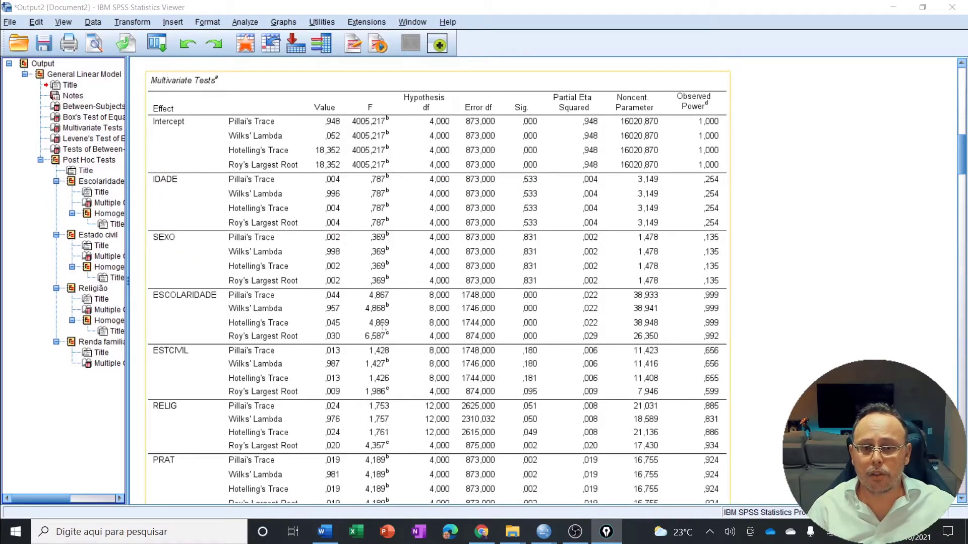
pyautogui.hotkey('ctrl', 'shift', '3')
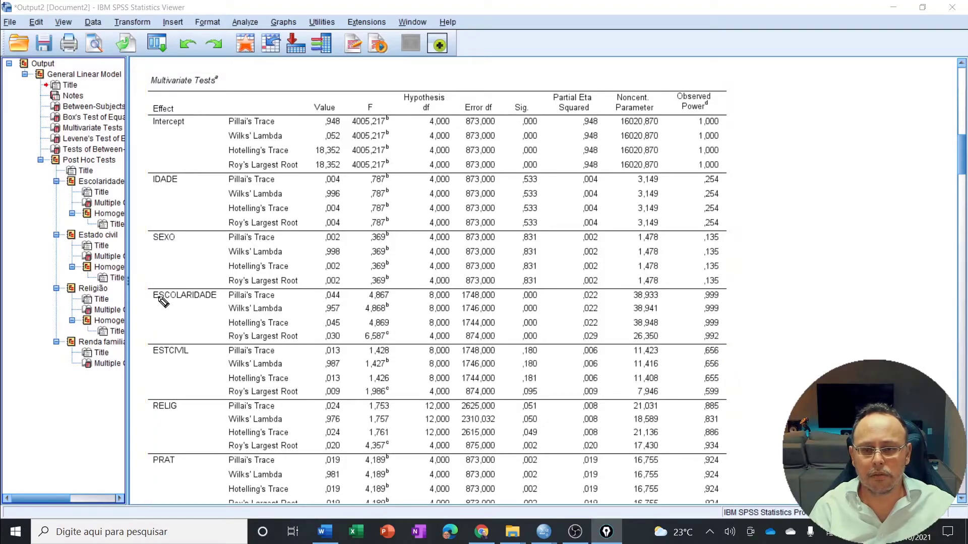
pyautogui.moveTo(535, 285)
pyautogui.mouseDown()
pyautogui.moveTo(517, 305)
pyautogui.moveTo(536, 284)
pyautogui.mouseUp()
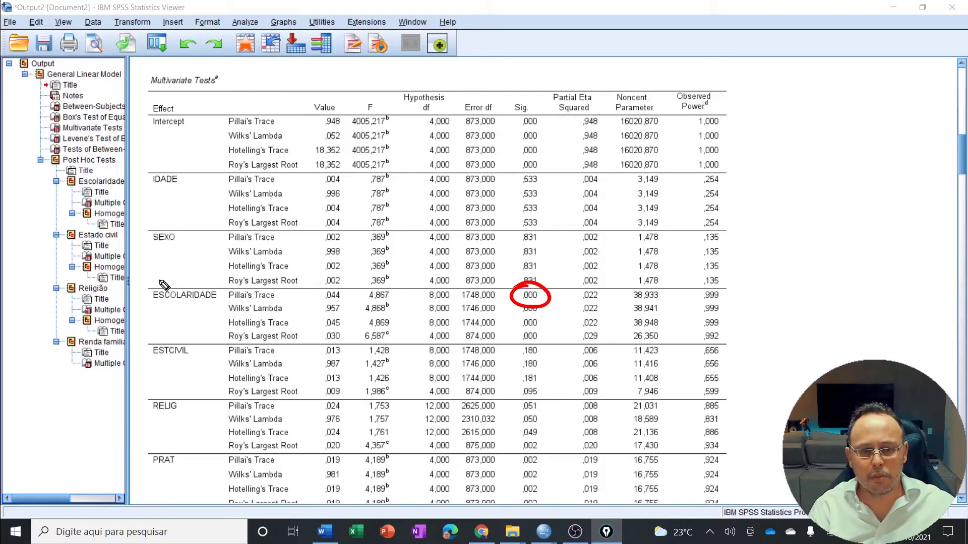
pyautogui.moveTo(165, 274)
pyautogui.mouseDown()
pyautogui.moveTo(222, 315)
pyautogui.moveTo(164, 273)
pyautogui.mouseUp()
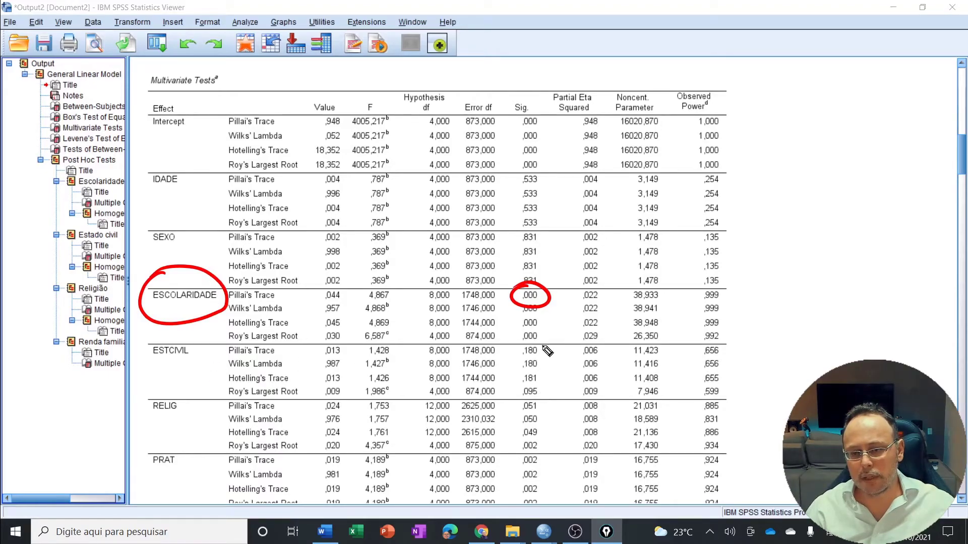
pyautogui.moveTo(541, 349); pyautogui.dragTo(550, 338)
pyautogui.moveTo(541, 338); pyautogui.dragTo(548, 358)
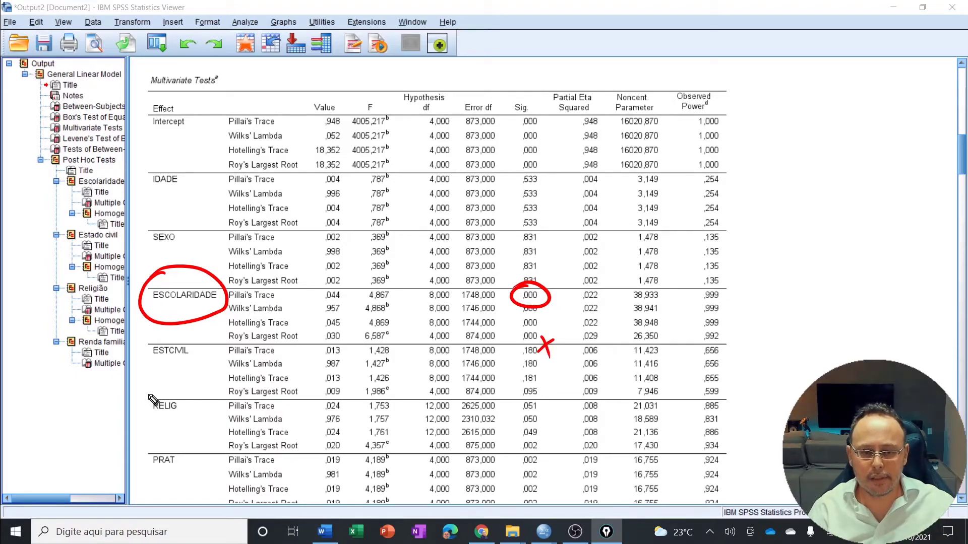
pyautogui.moveTo(158, 398)
pyautogui.mouseDown()
pyautogui.moveTo(156, 423)
pyautogui.moveTo(147, 394)
pyautogui.mouseUp()
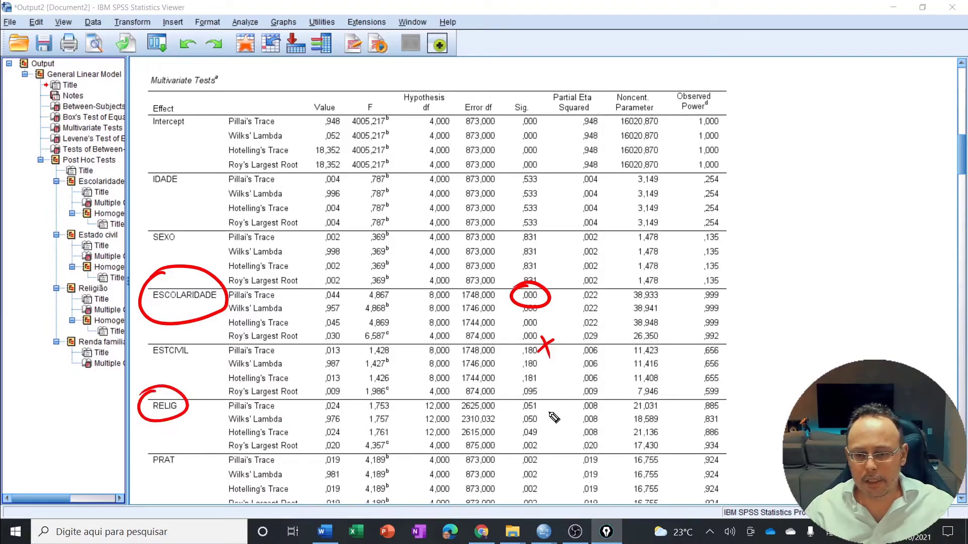
pyautogui.moveTo(527, 401)
pyautogui.mouseDown()
pyautogui.moveTo(514, 412)
pyautogui.moveTo(546, 404)
pyautogui.mouseUp()
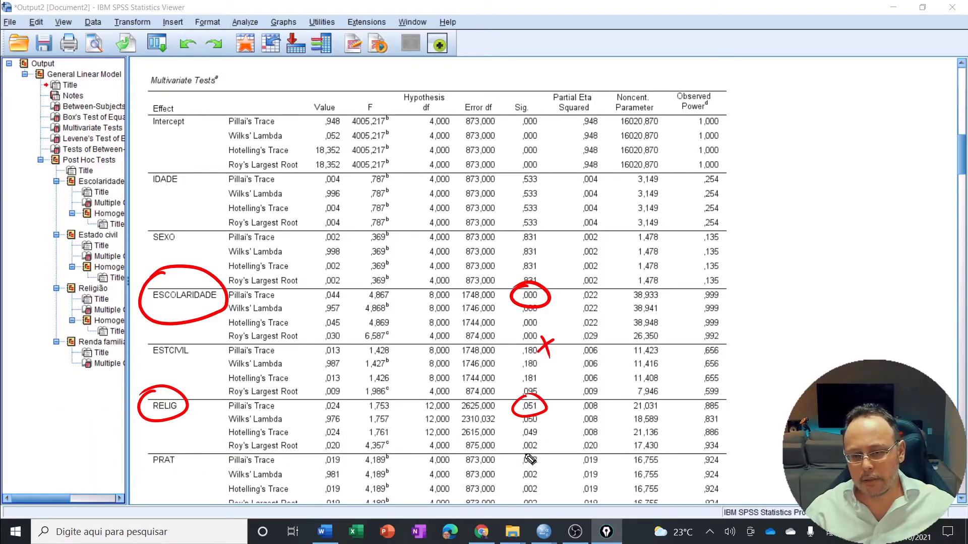
pyautogui.moveTo(527, 457); pyautogui.dragTo(510, 469)
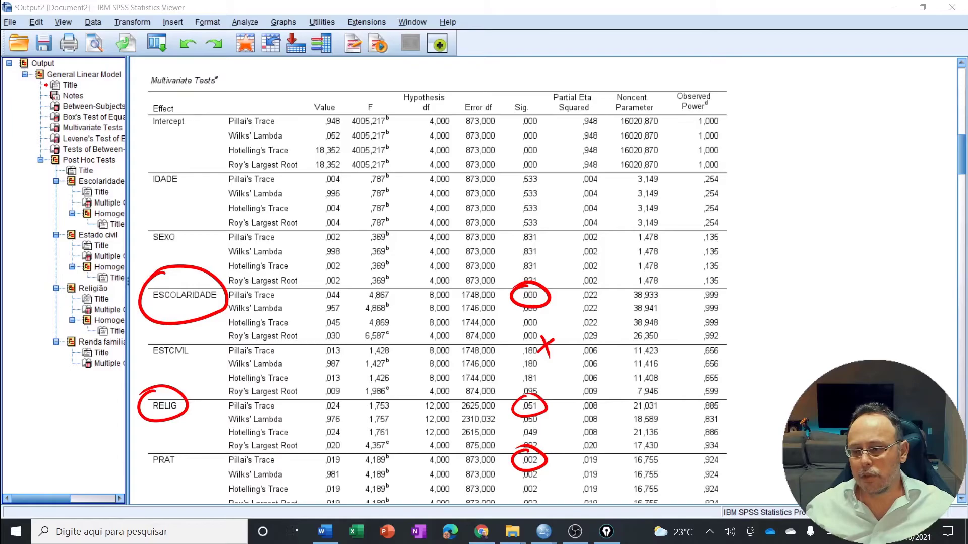
pyautogui.hotkey('ctrl', 'shift', '7')
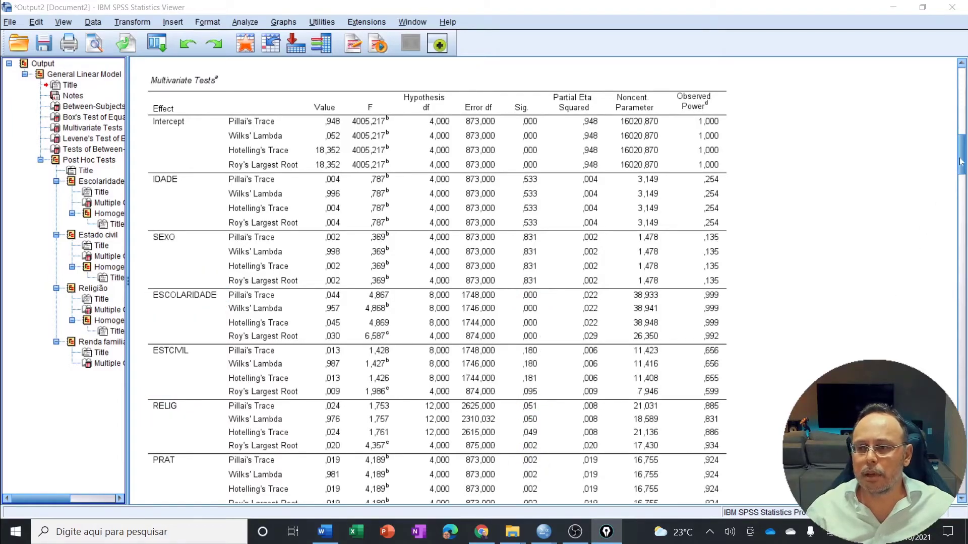
# - Review the remaining Multivariate Tests effects, circling the ESCOLARIDADE, RELIG and PRAT effect names in red, and clear the marks
pyautogui.moveTo(960, 161); pyautogui.dragTo(962, 174)
pyautogui.click(313, 363)
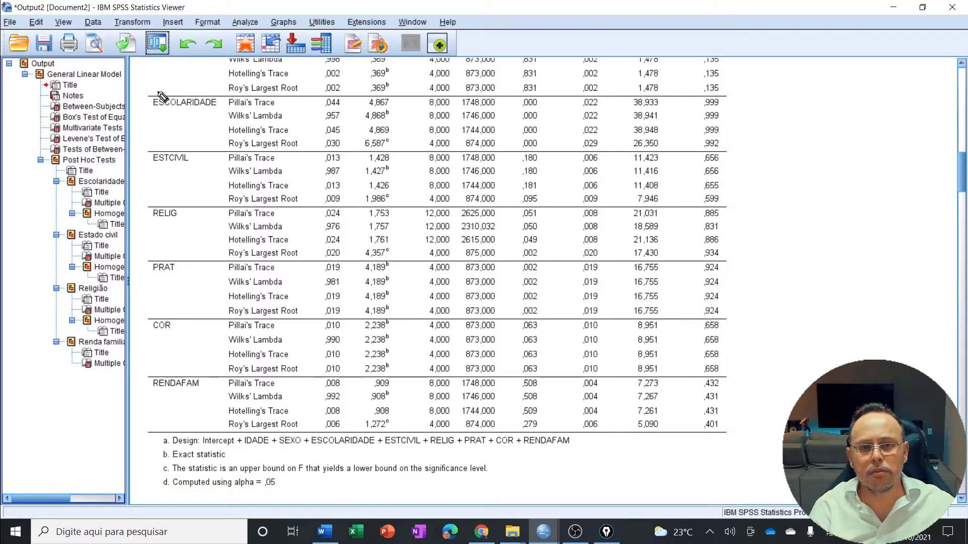
pyautogui.moveTo(162, 86)
pyautogui.mouseDown()
pyautogui.moveTo(166, 119)
pyautogui.moveTo(145, 79)
pyautogui.mouseUp()
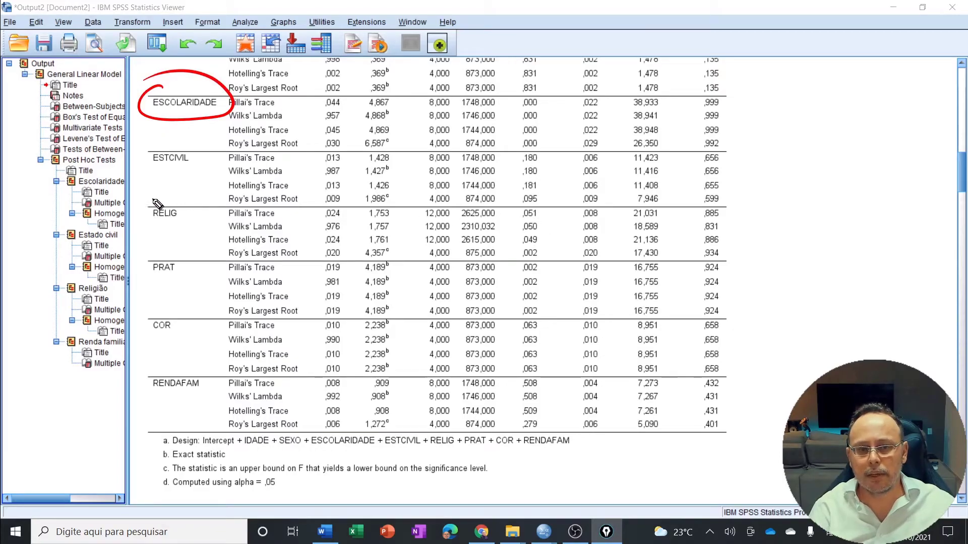
pyautogui.moveTo(165, 195)
pyautogui.mouseDown()
pyautogui.moveTo(148, 229)
pyautogui.moveTo(182, 197)
pyautogui.mouseUp()
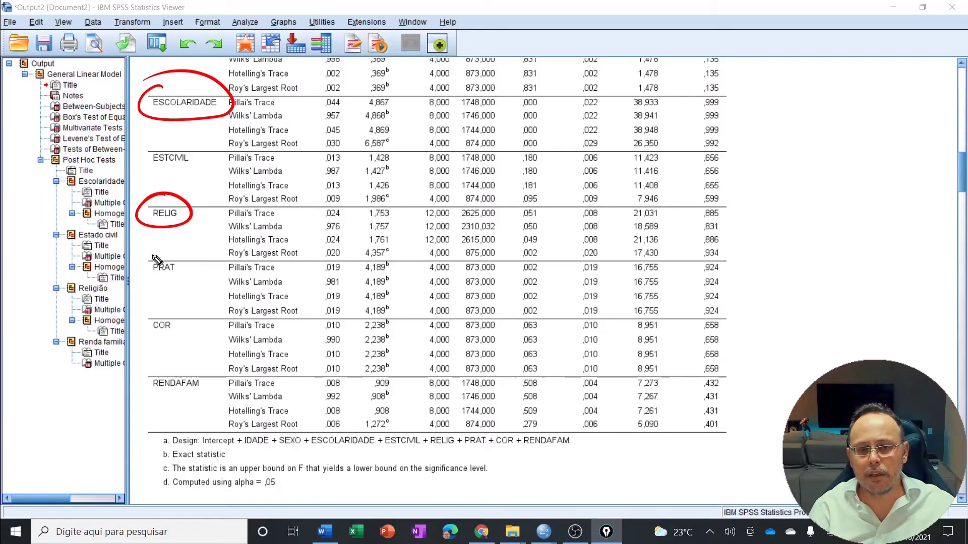
pyautogui.moveTo(148, 252); pyautogui.dragTo(146, 259)
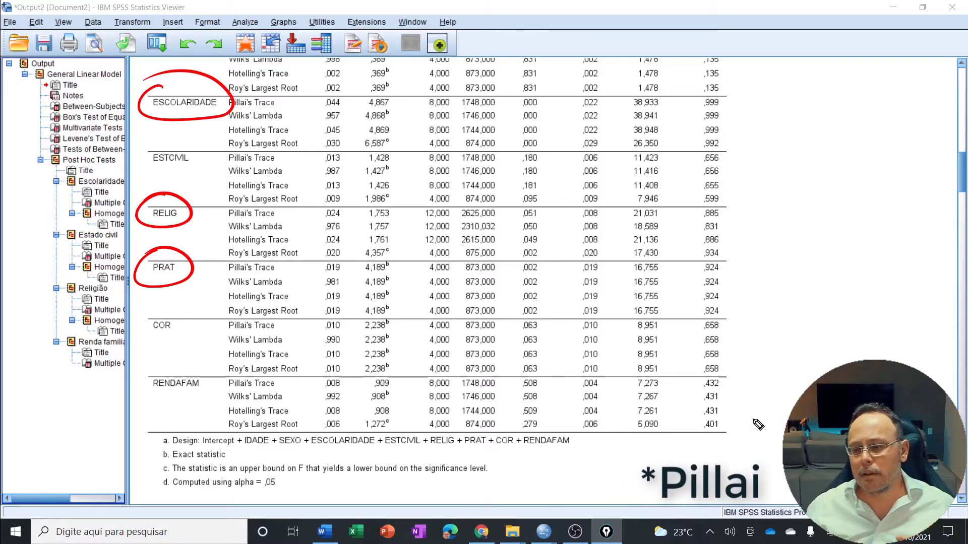
pyautogui.hotkey('ctrl', 'shift', '7')
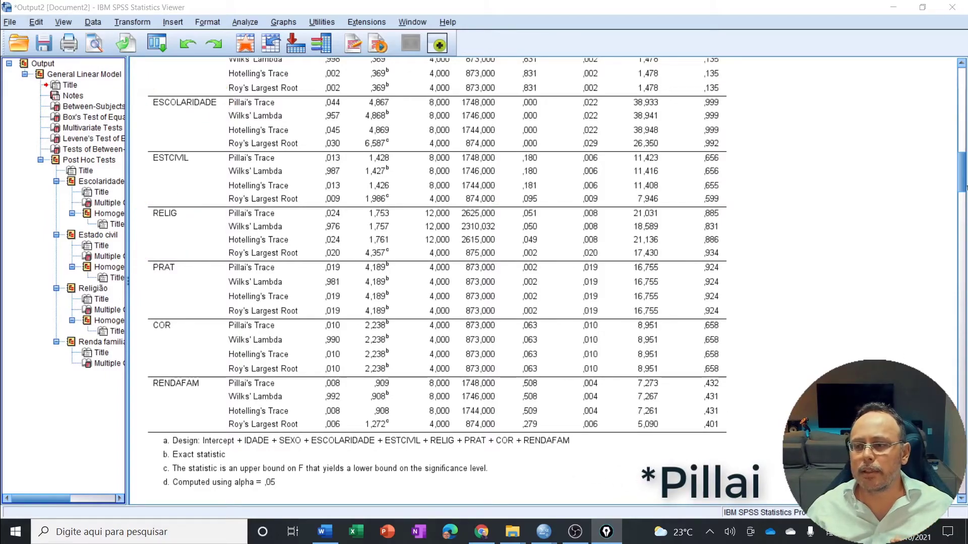
# - Examine Levene's Test of Equality of Error Variances, circling the F values of Desigualdade and Conflito in red, and clear the mark
pyautogui.moveTo(960, 174); pyautogui.dragTo(959, 213)
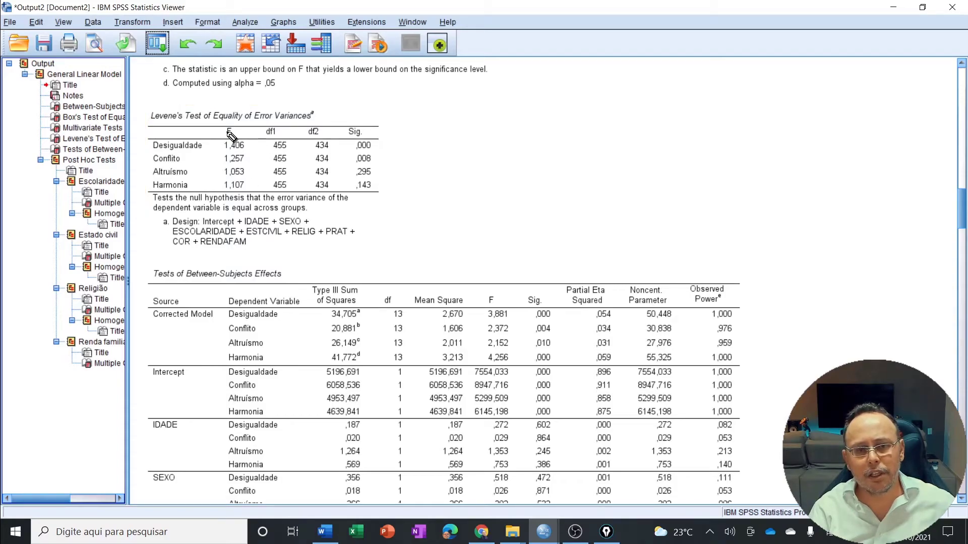
pyautogui.moveTo(229, 132)
pyautogui.mouseDown()
pyautogui.moveTo(209, 146)
pyautogui.moveTo(255, 159)
pyautogui.moveTo(236, 124)
pyautogui.mouseUp()
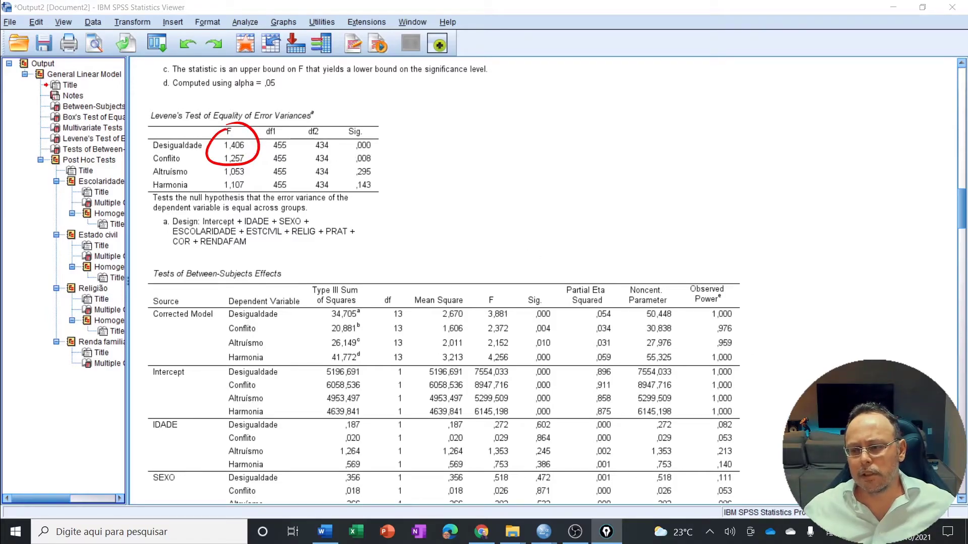
pyautogui.press('Escape')
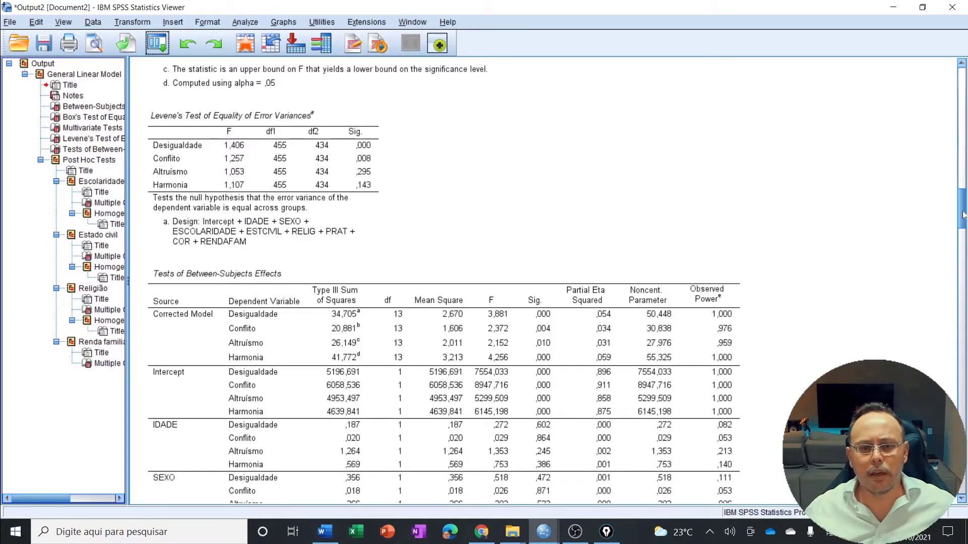
# - Examine the Tests of Between-Subjects Effects table, circling the ESCOLARIDADE, RELIG and PRAT sources in red, return to its beginning and clear the marks
pyautogui.moveTo(963, 215); pyautogui.dragTo(965, 247)
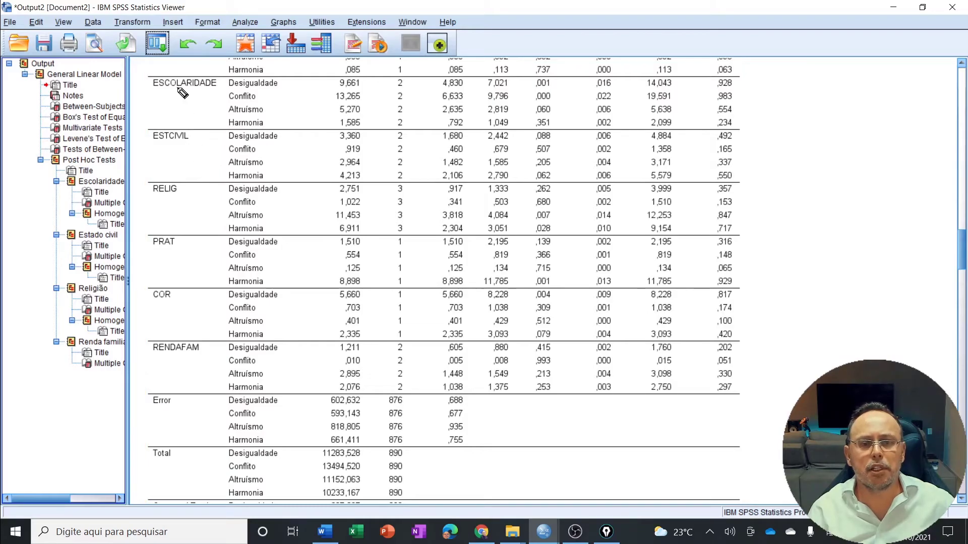
pyautogui.moveTo(171, 65); pyautogui.dragTo(146, 79)
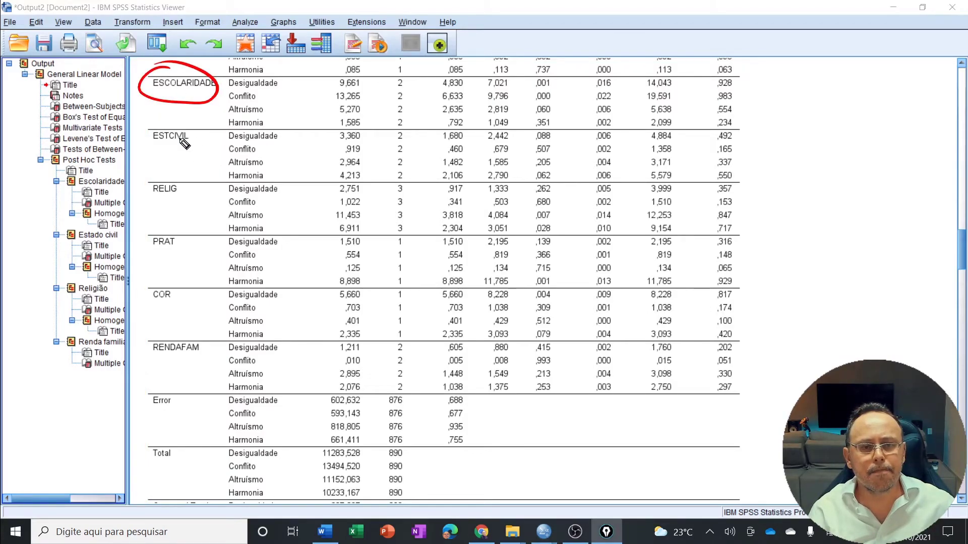
pyautogui.moveTo(167, 174)
pyautogui.mouseDown()
pyautogui.moveTo(168, 208)
pyautogui.moveTo(168, 174)
pyautogui.mouseUp()
pyautogui.moveTo(166, 225)
pyautogui.mouseDown()
pyautogui.moveTo(177, 260)
pyautogui.moveTo(164, 224)
pyautogui.mouseUp()
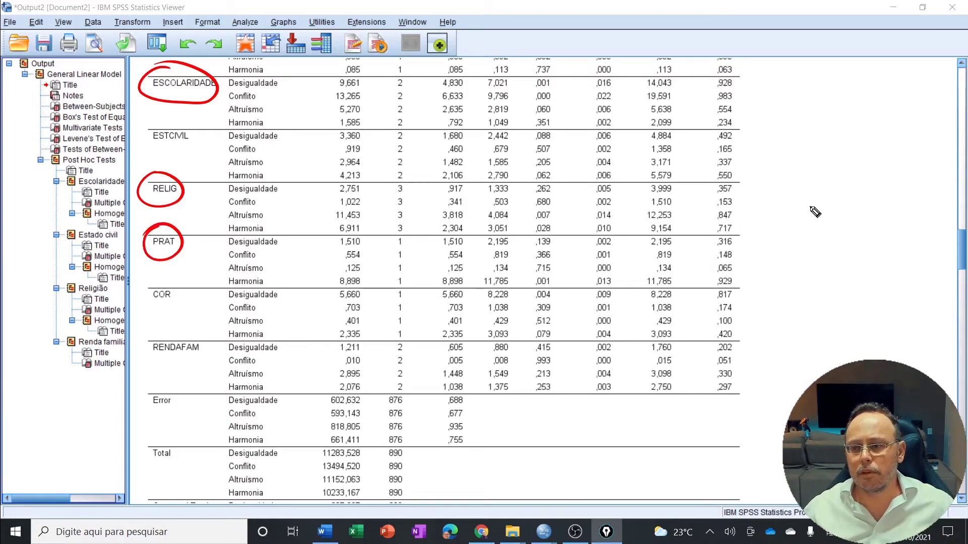
pyautogui.click(906, 248)
pyautogui.moveTo(963, 259); pyautogui.dragTo(963, 234)
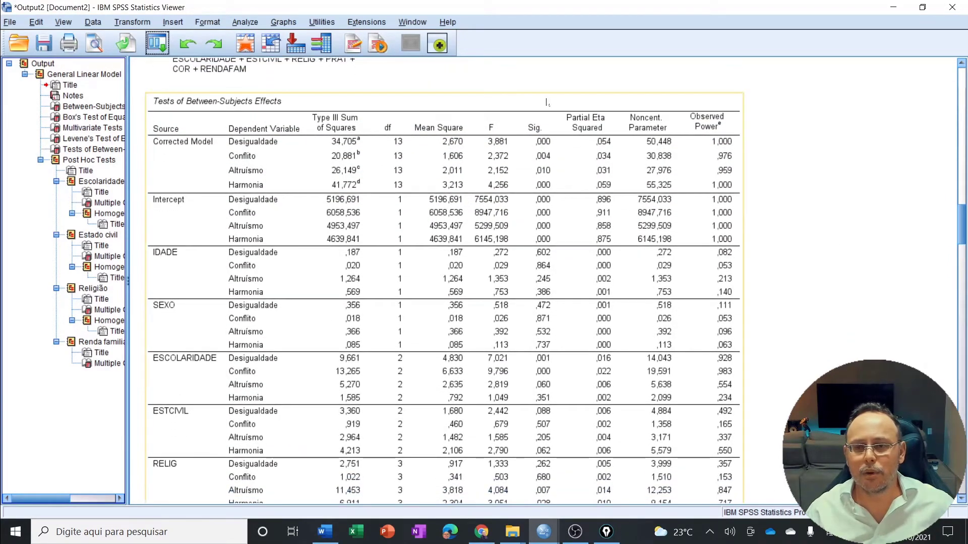
pyautogui.hotkey('ctrl', 'shift', '1')
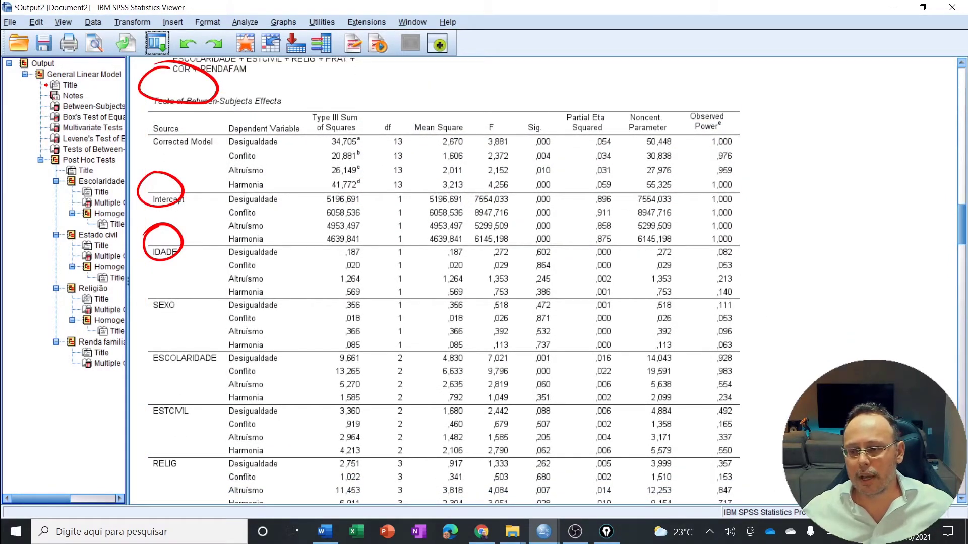
pyautogui.hotkey('ctrl', 'shift', '7')
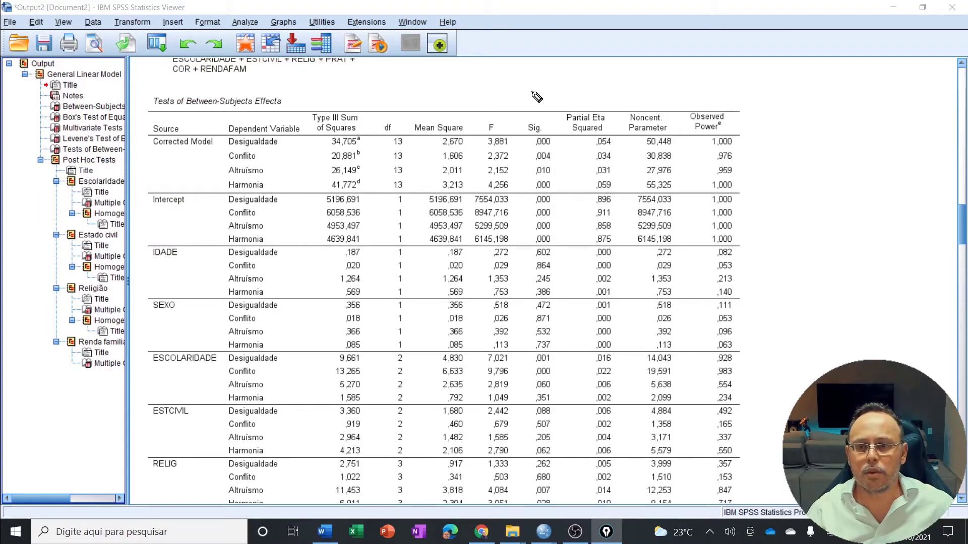
# - Examine the Tests of Between-Subjects Effects, marking the Sig. column with a red arrow and circling the ESCOLARIDADE, RELIG and PRAT sources
pyautogui.moveTo(533, 76)
pyautogui.mouseDown()
pyautogui.moveTo(531, 105)
pyautogui.moveTo(548, 98)
pyautogui.mouseUp()
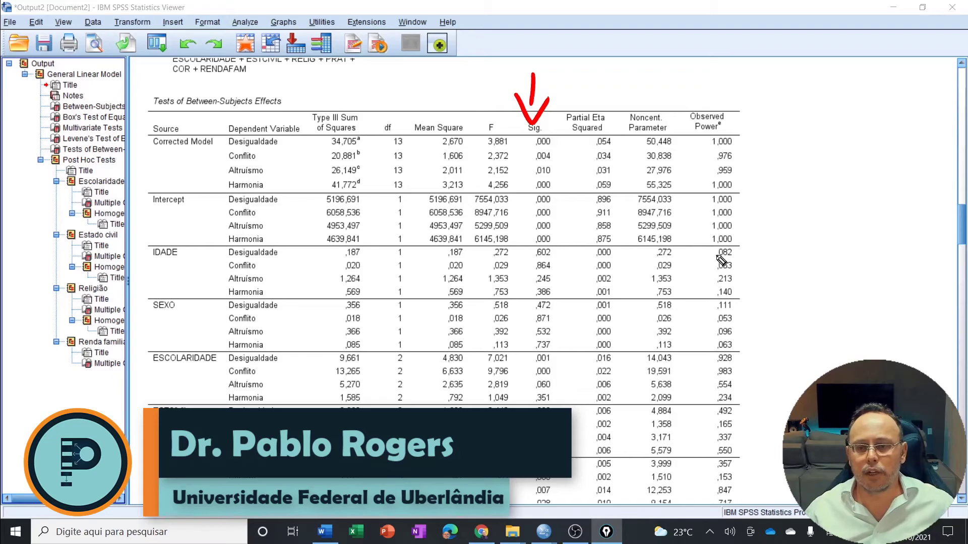
pyautogui.hotkey('ctrl', 'shift', '7')
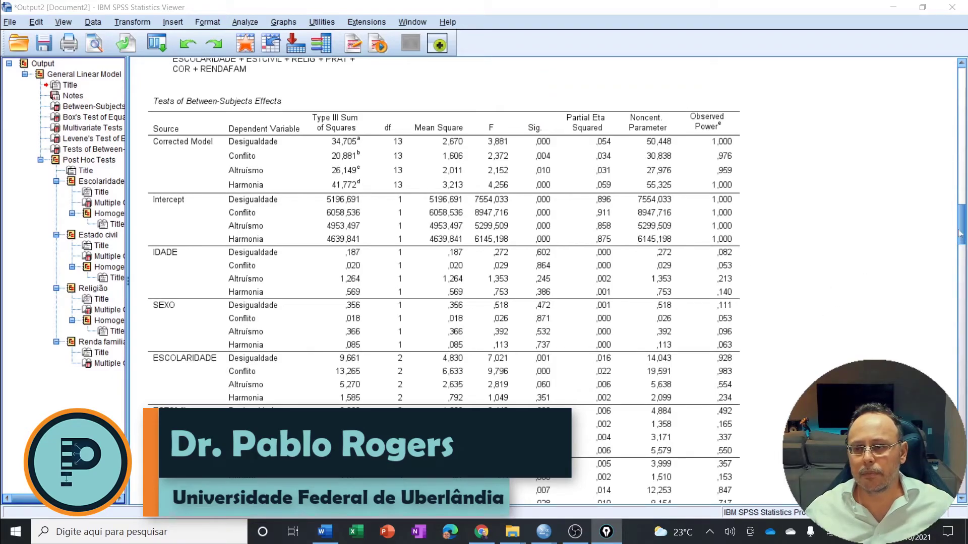
pyautogui.moveTo(959, 233); pyautogui.dragTo(962, 251)
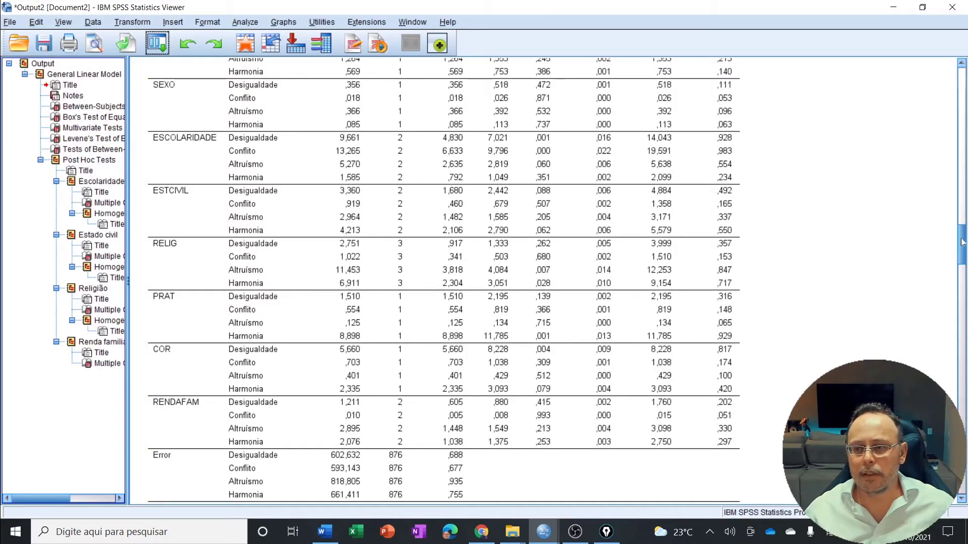
pyautogui.moveTo(960, 243); pyautogui.dragTo(963, 248)
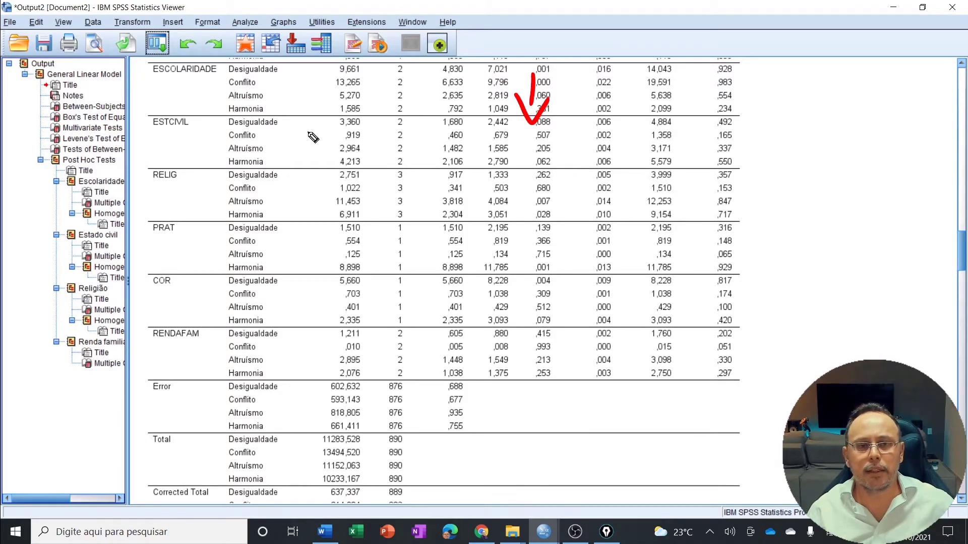
pyautogui.moveTo(155, 58)
pyautogui.mouseDown()
pyautogui.moveTo(192, 88)
pyautogui.moveTo(145, 69)
pyautogui.mouseUp()
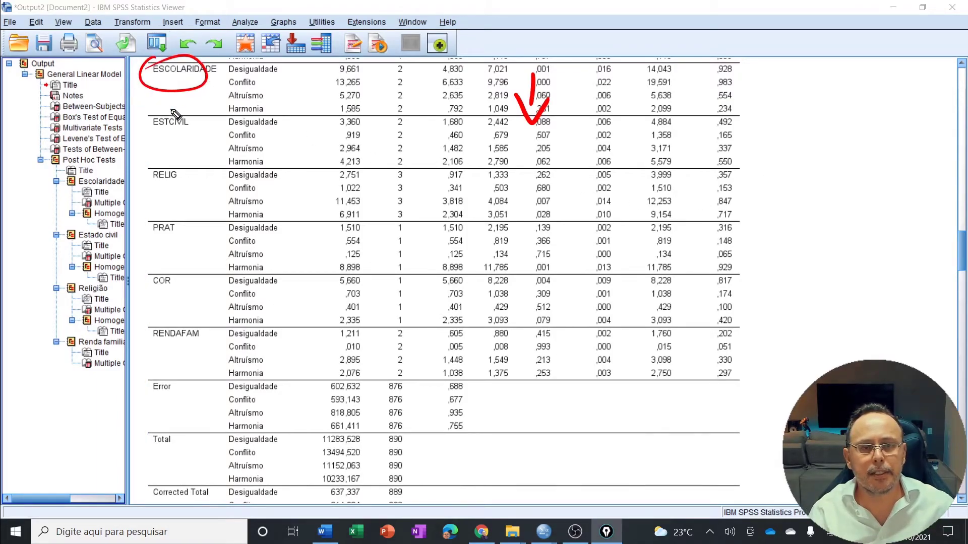
pyautogui.moveTo(165, 161); pyautogui.dragTo(160, 160)
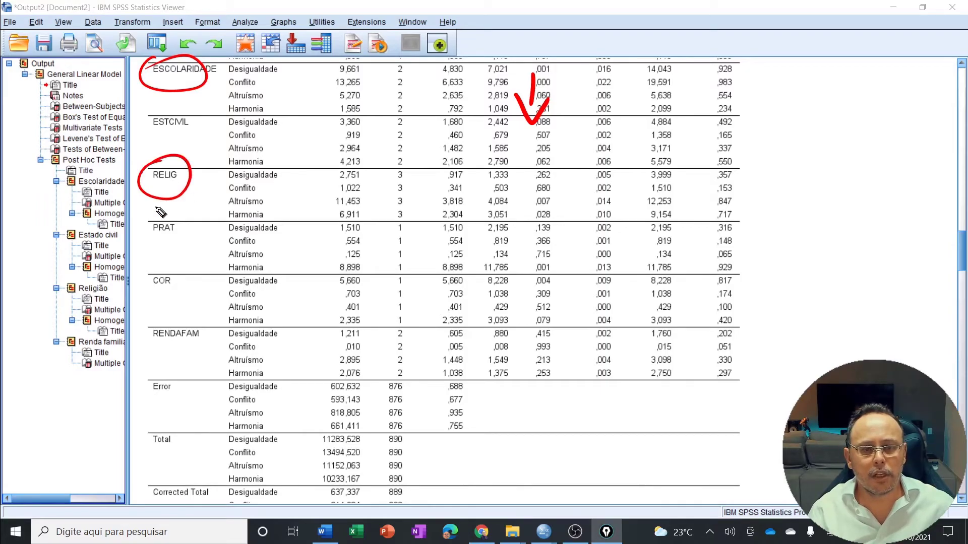
pyautogui.moveTo(161, 219); pyautogui.dragTo(164, 213)
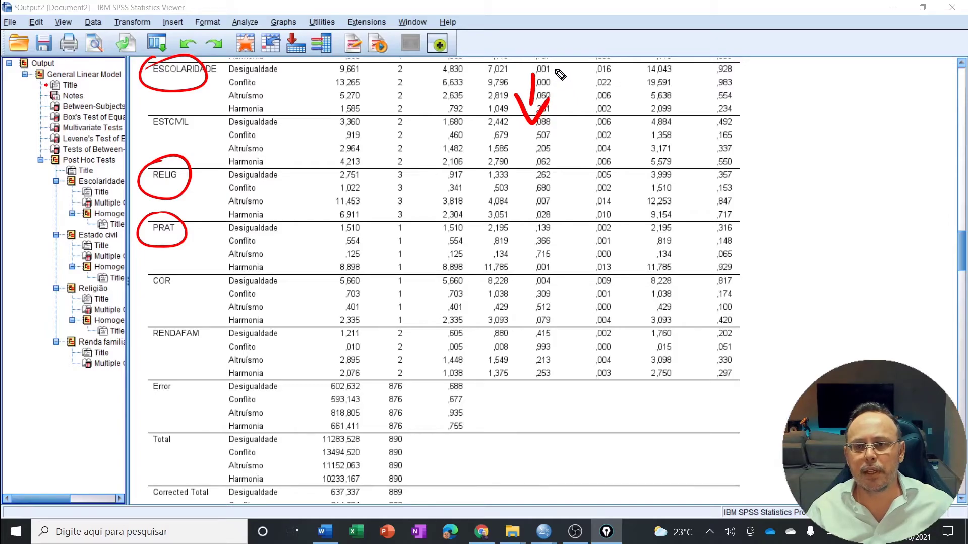
# - Check ESCOLARIDADE's significance by dependent variable, dashing Desigualdade and the Sig. values of Desigualdade and Conflito, and crossing those of Altruísmo and Harmonia
pyautogui.moveTo(281, 72); pyautogui.dragTo(296, 67)
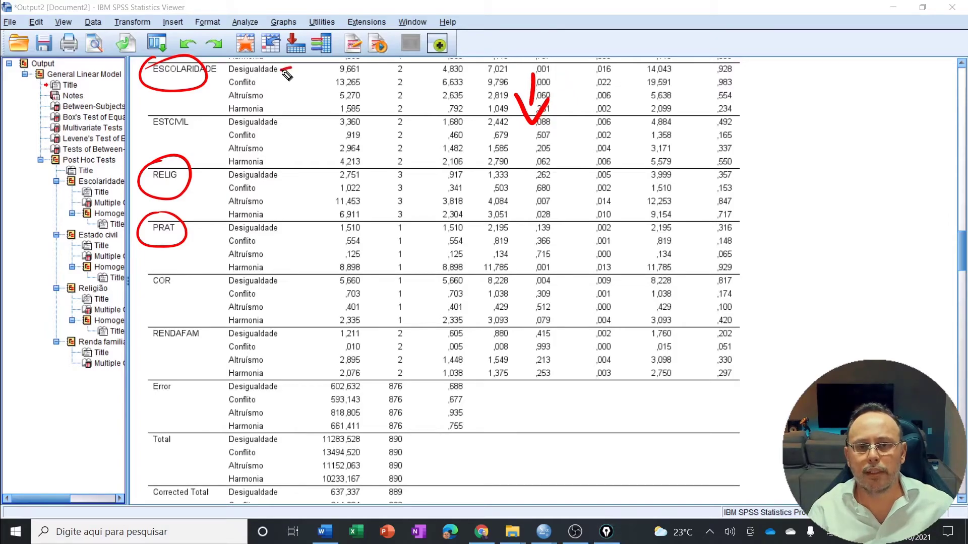
pyautogui.moveTo(556, 70)
pyautogui.mouseDown()
pyautogui.moveTo(568, 66)
pyautogui.moveTo(568, 76)
pyautogui.mouseUp()
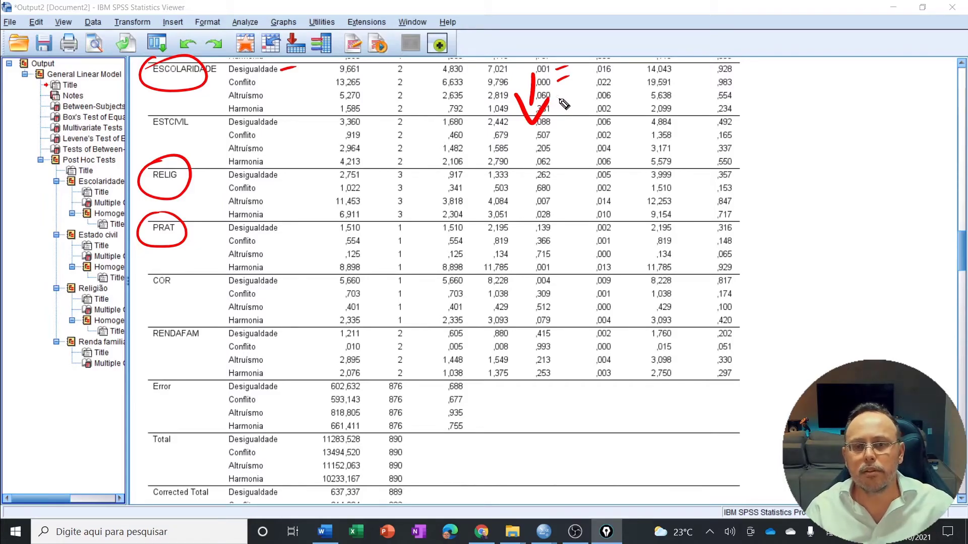
pyautogui.moveTo(560, 91); pyautogui.dragTo(559, 103)
pyautogui.moveTo(553, 99)
pyautogui.mouseDown()
pyautogui.moveTo(568, 91)
pyautogui.moveTo(556, 113)
pyautogui.mouseUp()
pyautogui.moveTo(553, 110); pyautogui.dragTo(566, 103)
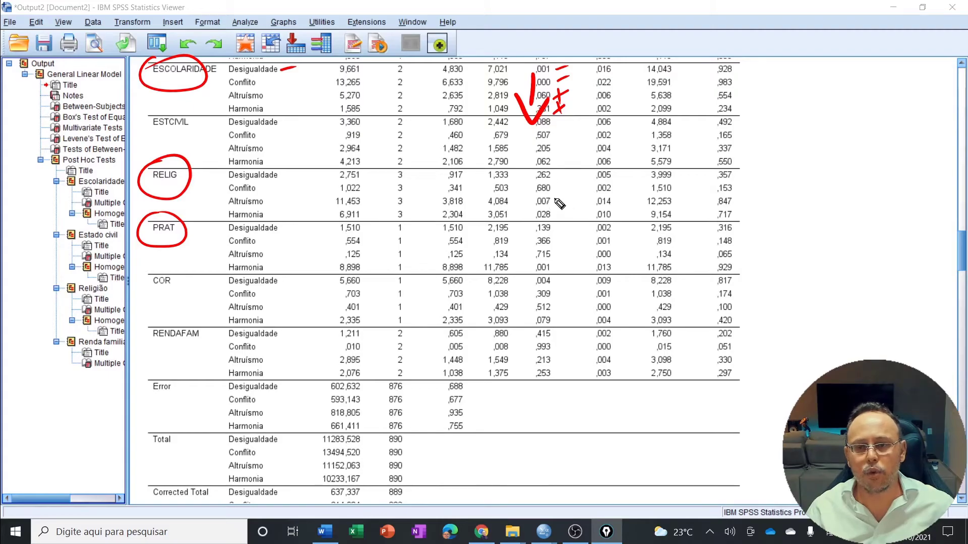
# - Dash RELIG's Altruísmo and Harmonia rows and PRAT's Harmonia row beside names and Sig. values, and ESCOLARIDADE's Conflito name
pyautogui.moveTo(554, 200)
pyautogui.mouseDown()
pyautogui.moveTo(571, 190)
pyautogui.moveTo(573, 212)
pyautogui.mouseUp()
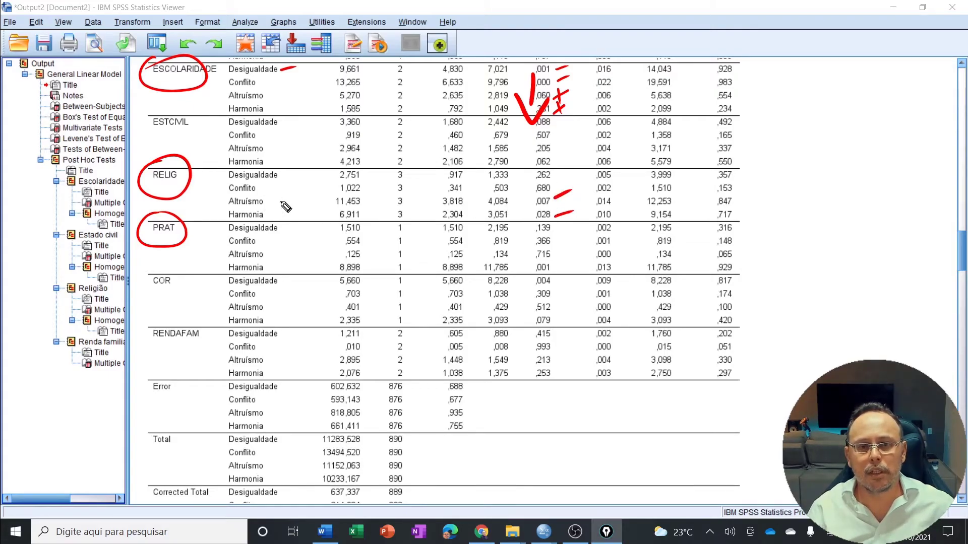
pyautogui.moveTo(267, 200)
pyautogui.mouseDown()
pyautogui.moveTo(279, 197)
pyautogui.moveTo(282, 212)
pyautogui.mouseUp()
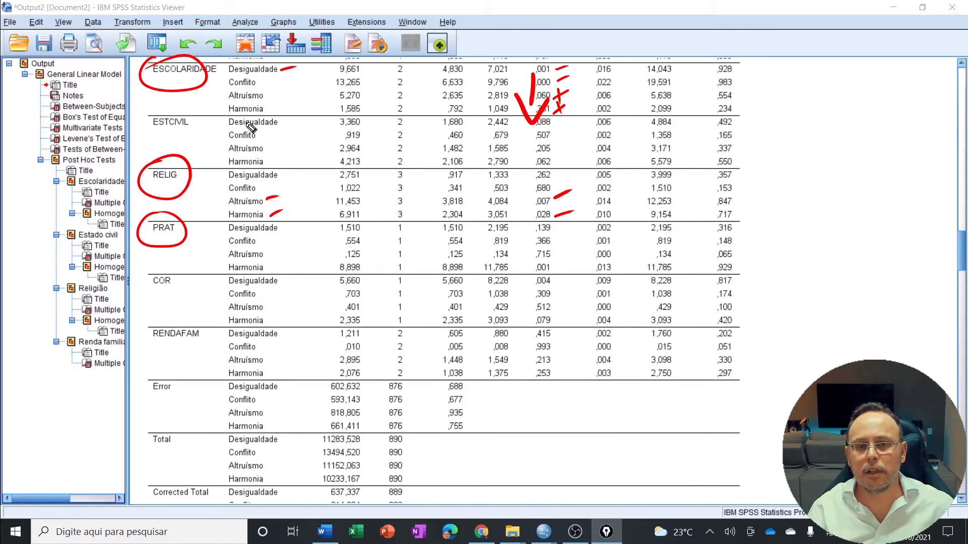
pyautogui.moveTo(267, 83); pyautogui.dragTo(277, 79)
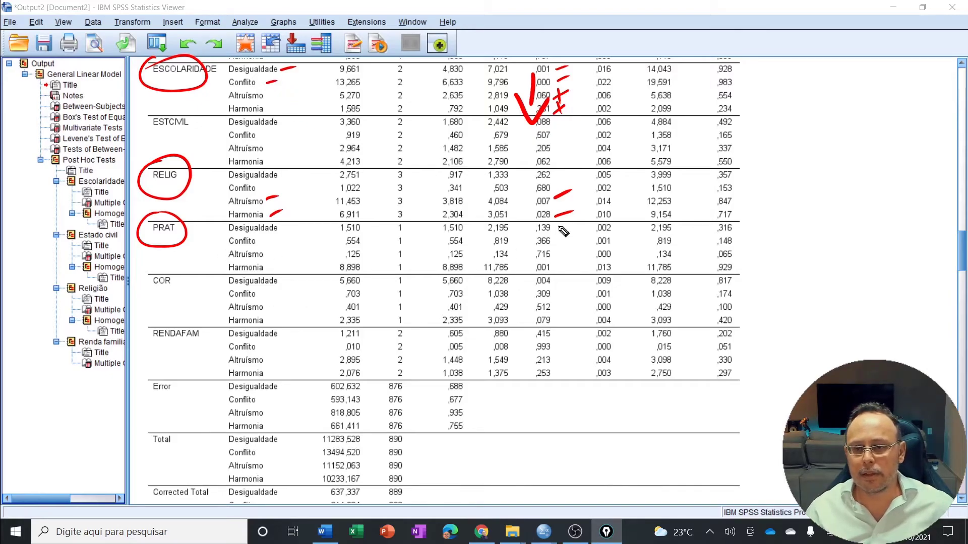
pyautogui.moveTo(271, 270); pyautogui.dragTo(291, 262)
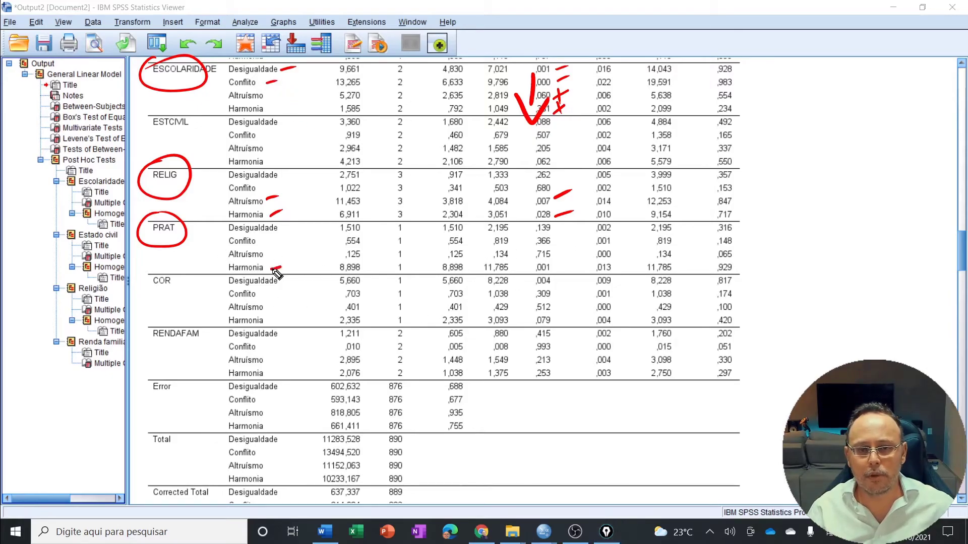
pyautogui.moveTo(556, 271); pyautogui.dragTo(568, 264)
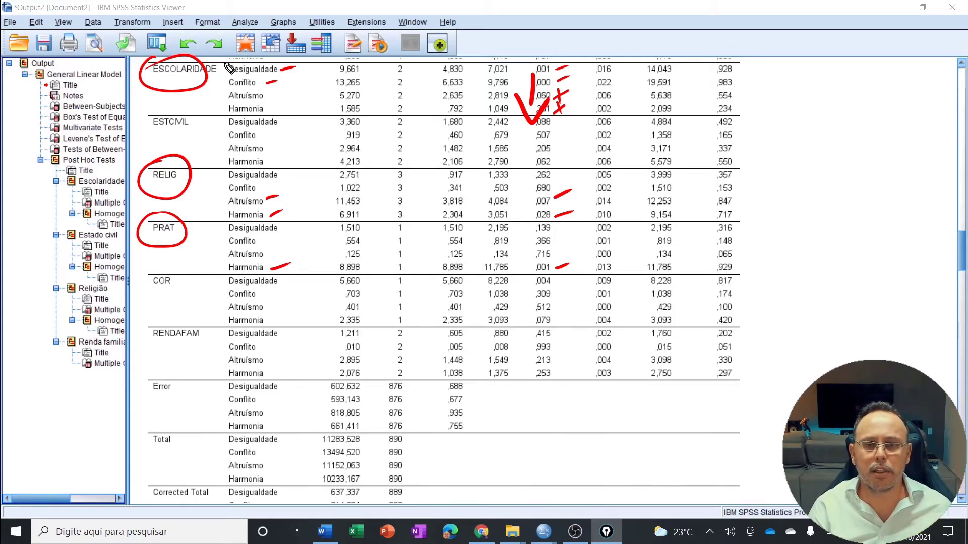
# - Circle the dashed dependent variables under ESCOLARIDADE, RELIG and PRAT, add check marks beside the ESCOLARIDADE and RELIG groups, and clear all marks
pyautogui.moveTo(246, 62)
pyautogui.mouseDown()
pyautogui.moveTo(278, 100)
pyautogui.moveTo(224, 62)
pyautogui.mouseUp()
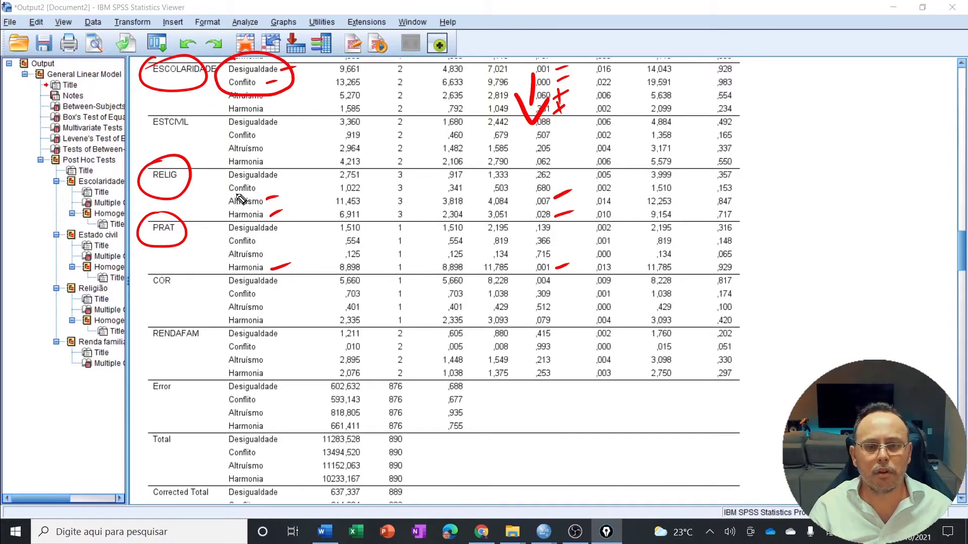
pyautogui.moveTo(247, 191)
pyautogui.mouseDown()
pyautogui.moveTo(287, 214)
pyautogui.moveTo(229, 191)
pyautogui.mouseUp()
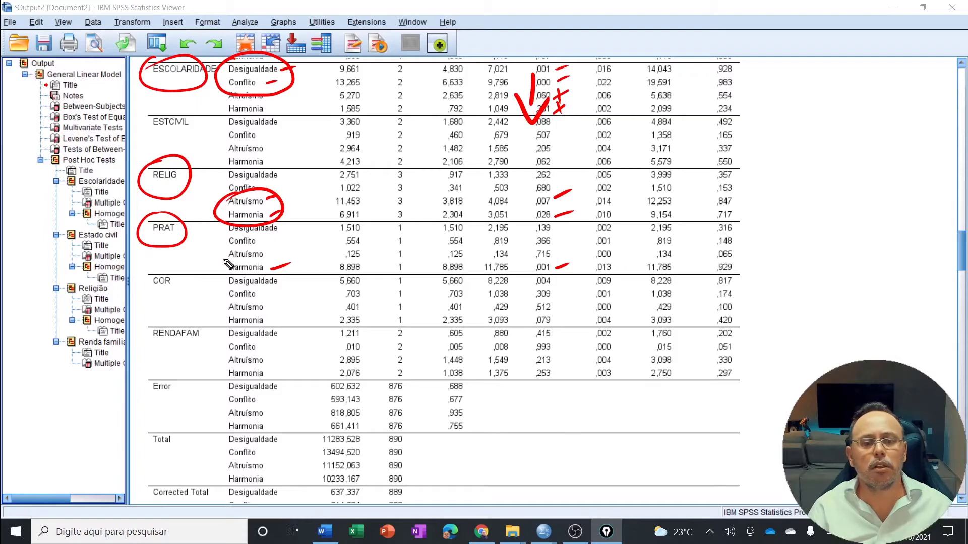
pyautogui.moveTo(241, 266)
pyautogui.mouseDown()
pyautogui.moveTo(267, 280)
pyautogui.moveTo(235, 272)
pyautogui.mouseUp()
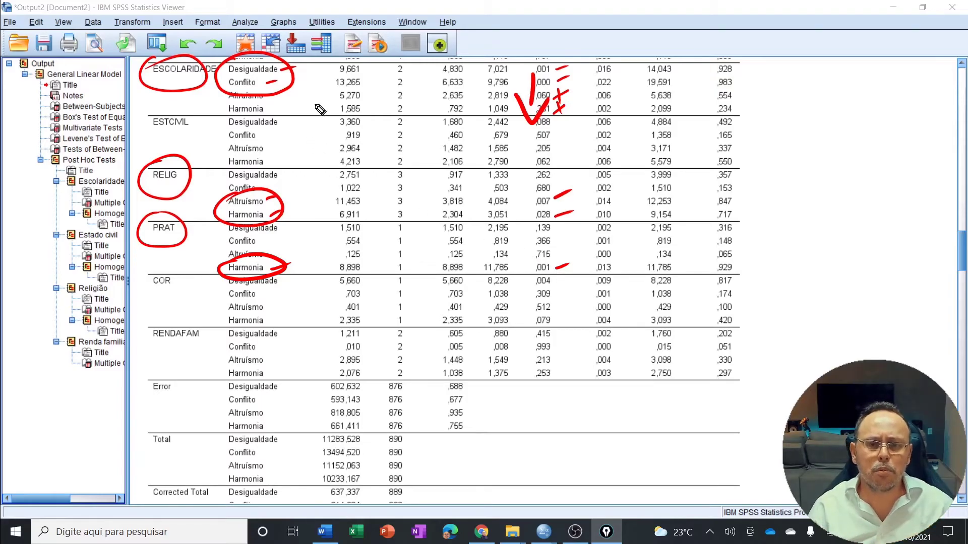
pyautogui.moveTo(308, 80); pyautogui.dragTo(337, 68)
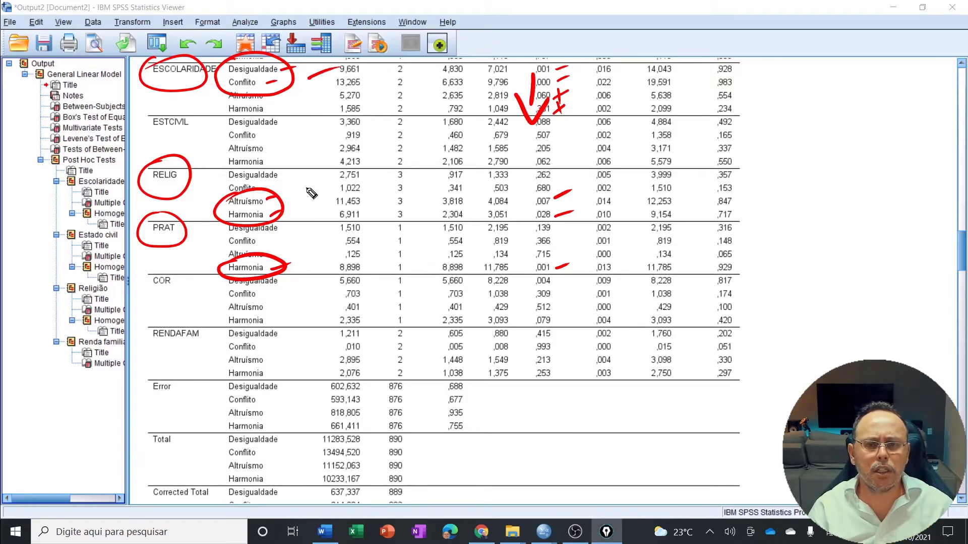
pyautogui.moveTo(301, 194)
pyautogui.mouseDown()
pyautogui.moveTo(337, 172)
pyautogui.moveTo(302, 193)
pyautogui.mouseUp()
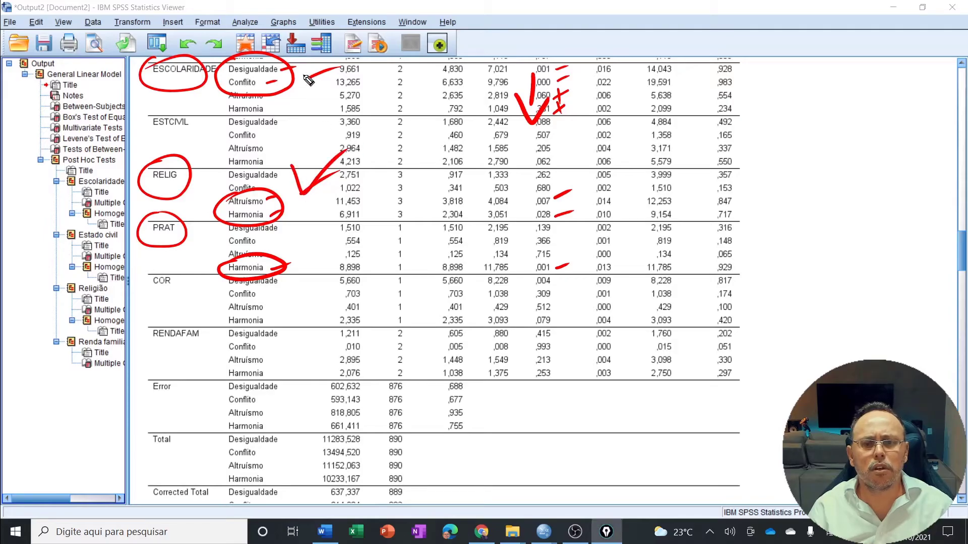
pyautogui.moveTo(303, 71); pyautogui.dragTo(308, 85)
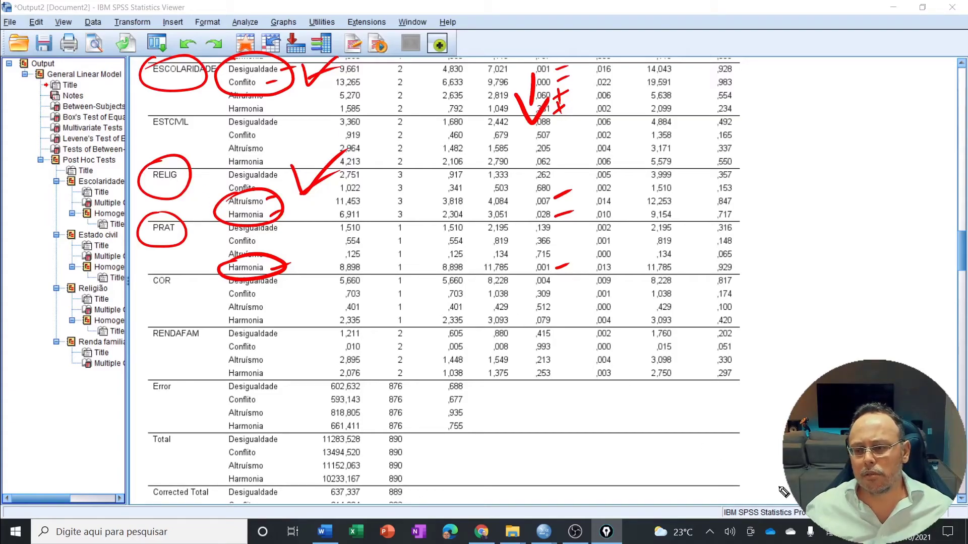
pyautogui.hotkey('ctrl', 'shift', '7')
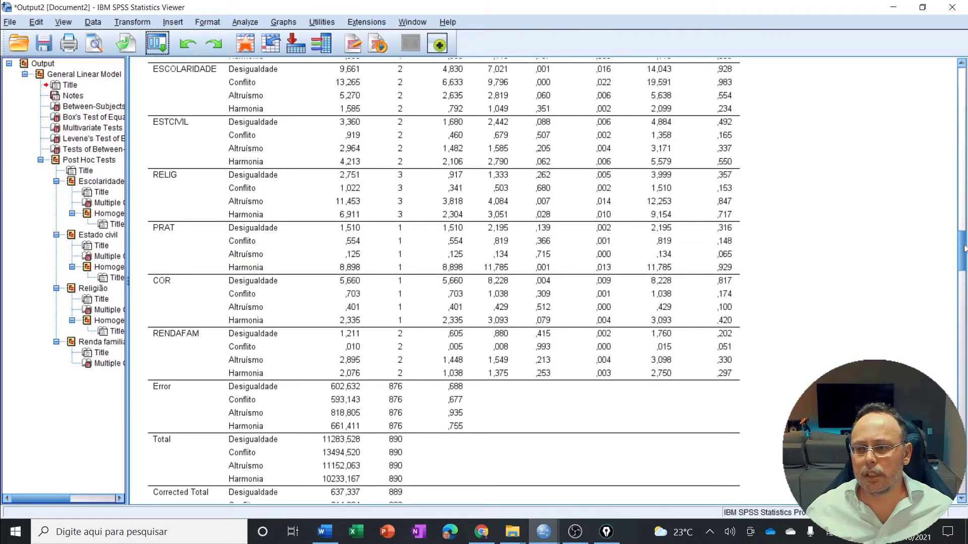
# - Find the Bonferroni Multiple Comparisons table for Religião in the post hoc output and view its Altruísmo and Harmonia sections
pyautogui.moveTo(964, 249); pyautogui.dragTo(964, 408)
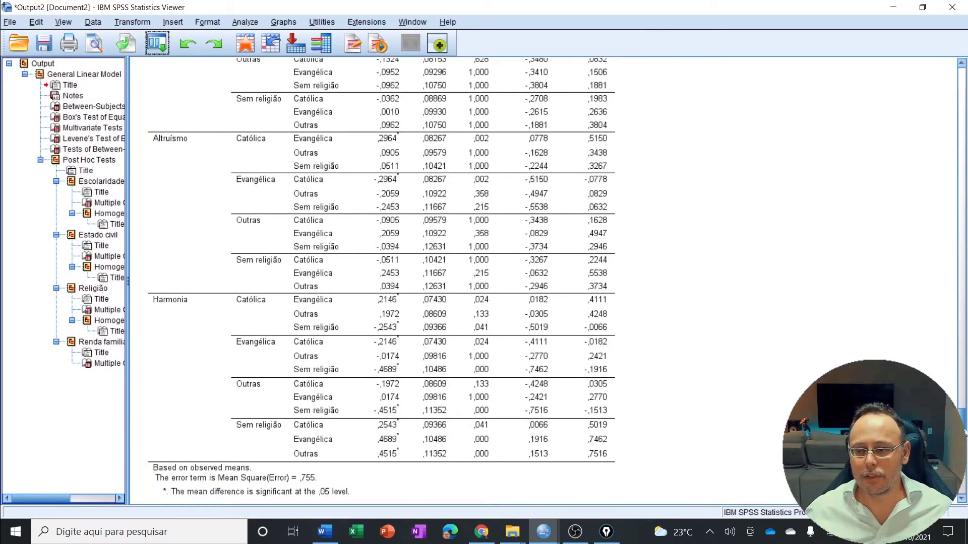
pyautogui.scroll(15, 142, 249)
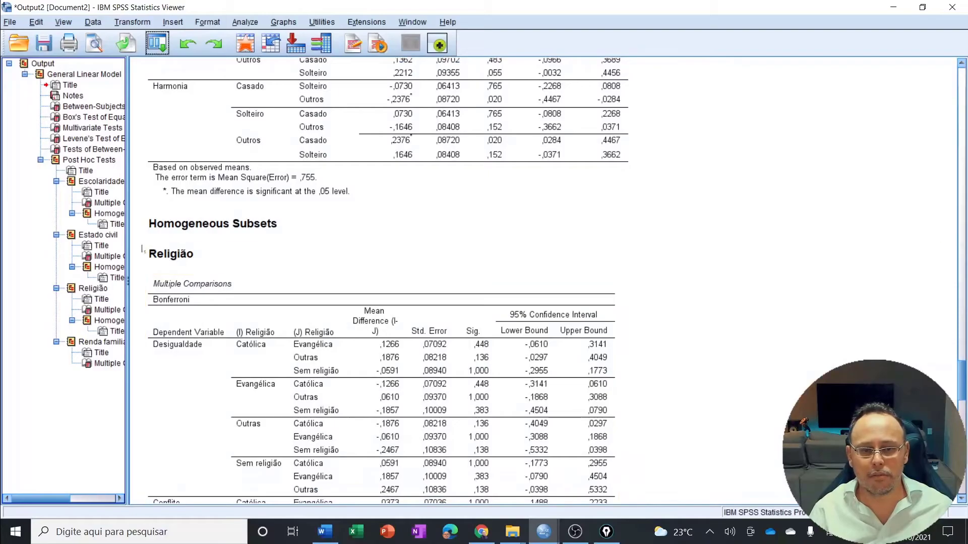
pyautogui.click(182, 295)
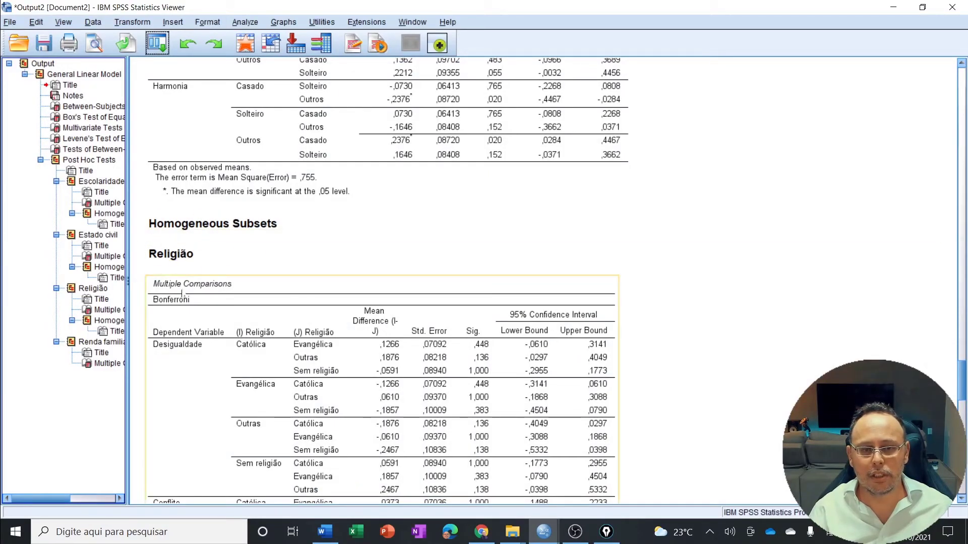
pyautogui.click(715, 343)
pyautogui.moveTo(964, 377); pyautogui.dragTo(964, 431)
pyautogui.scroll(1, 462, 327)
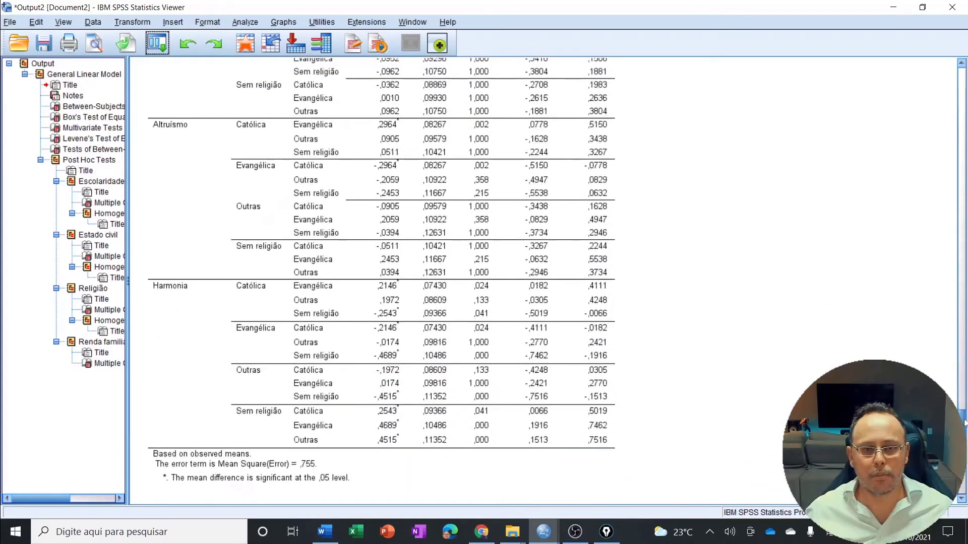
# - Circle Altruísmo and Harmonia in red in the Religião comparisons and mark the Sig. column with a red arrow
pyautogui.click(462, 327)
pyautogui.hotkey('ctrl', 'shift', '3')
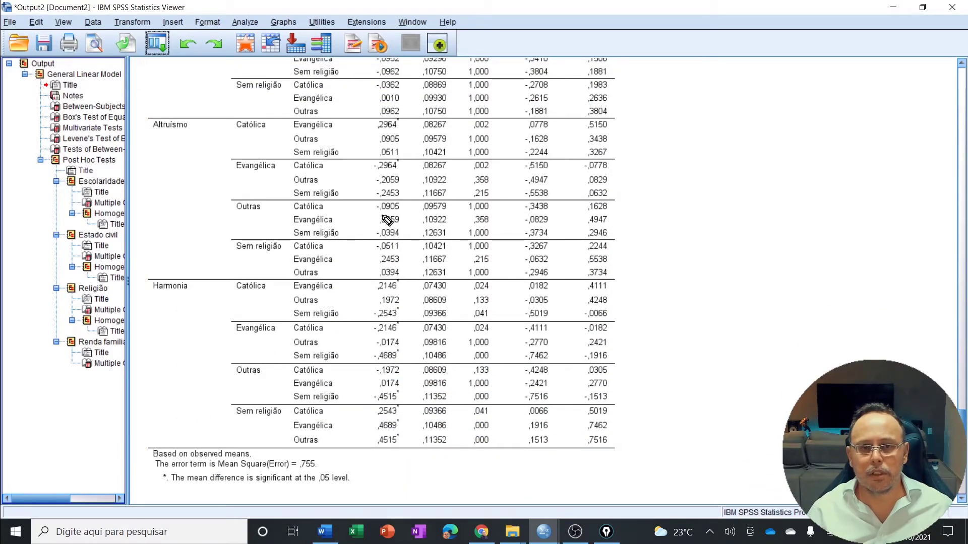
pyautogui.moveTo(160, 113)
pyautogui.mouseDown()
pyautogui.moveTo(152, 146)
pyautogui.moveTo(162, 106)
pyautogui.mouseUp()
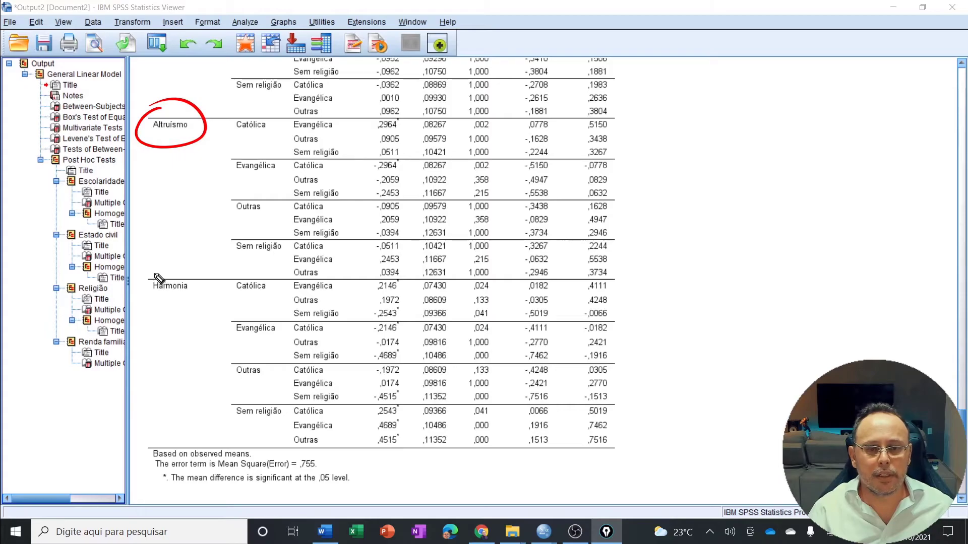
pyautogui.moveTo(154, 270)
pyautogui.mouseDown()
pyautogui.moveTo(198, 296)
pyautogui.moveTo(148, 261)
pyautogui.mouseUp()
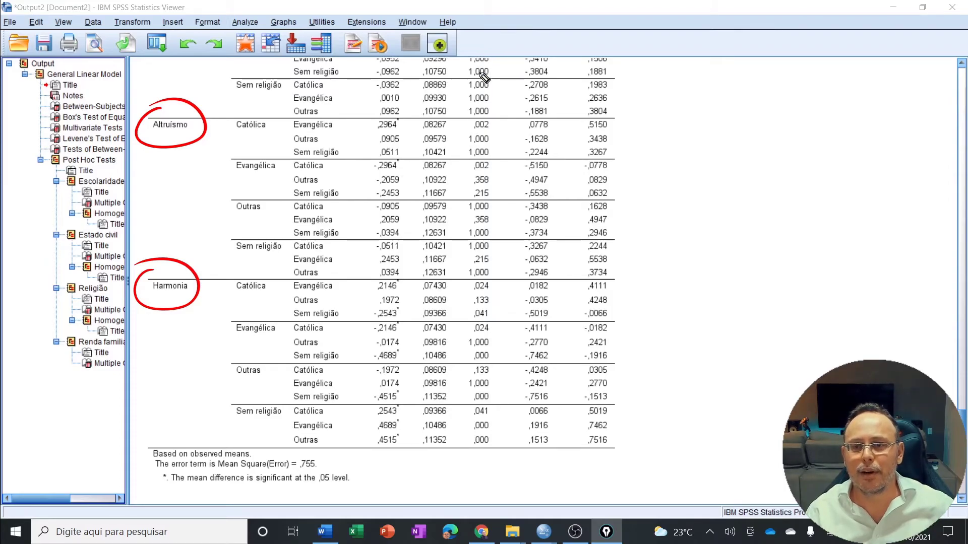
pyautogui.moveTo(463, 76)
pyautogui.mouseDown()
pyautogui.moveTo(473, 91)
pyautogui.moveTo(487, 75)
pyautogui.moveTo(476, 90)
pyautogui.moveTo(485, 98)
pyautogui.mouseUp()
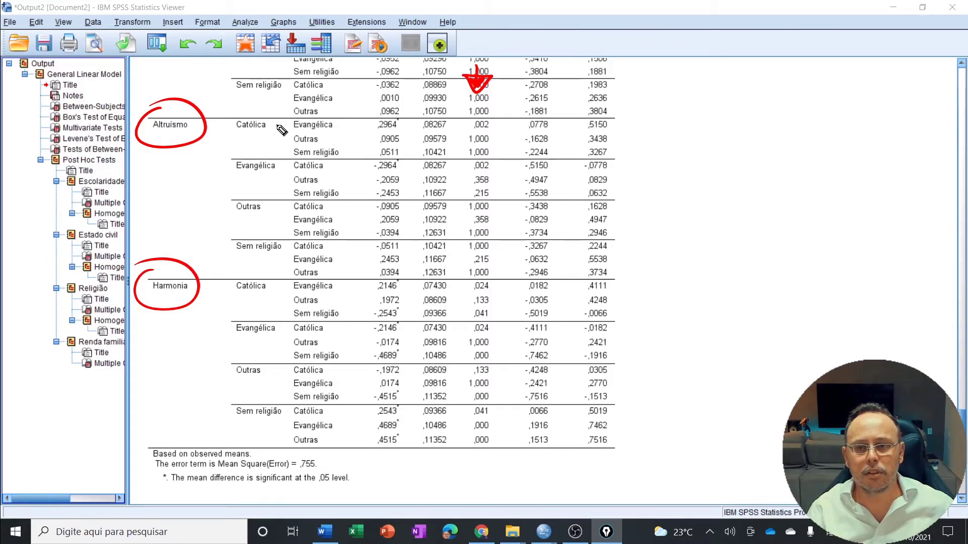
# - Examine Altruísmo's Católica–Evangélica comparison, marking its mean difference and circling its Sig. value and the pair, and erase the marks on the mirrored Evangélica–Católica row
pyautogui.moveTo(276, 125)
pyautogui.mouseDown()
pyautogui.moveTo(290, 124)
pyautogui.moveTo(283, 131)
pyautogui.mouseUp()
pyautogui.moveTo(486, 117)
pyautogui.mouseDown()
pyautogui.moveTo(463, 132)
pyautogui.moveTo(479, 115)
pyautogui.mouseUp()
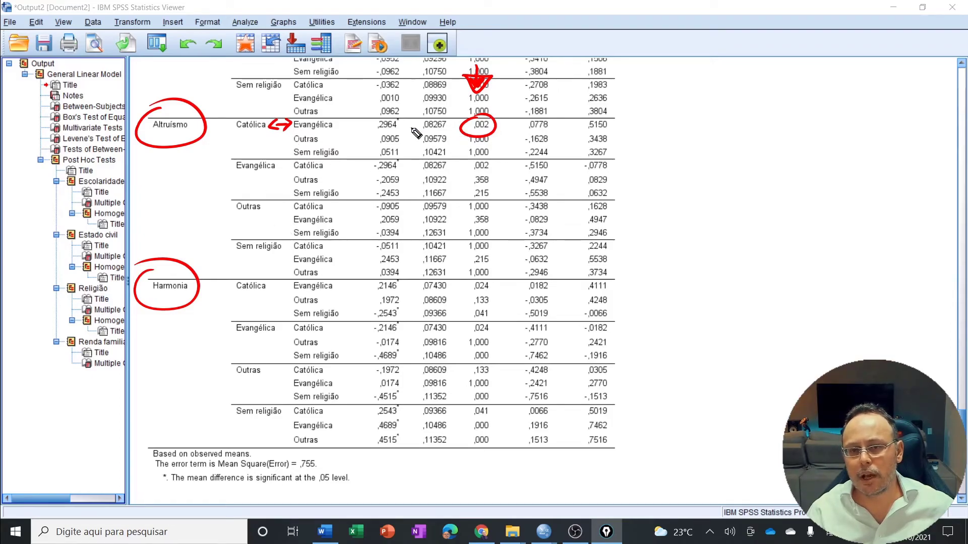
pyautogui.moveTo(404, 122); pyautogui.dragTo(413, 117)
pyautogui.moveTo(405, 165); pyautogui.dragTo(411, 162)
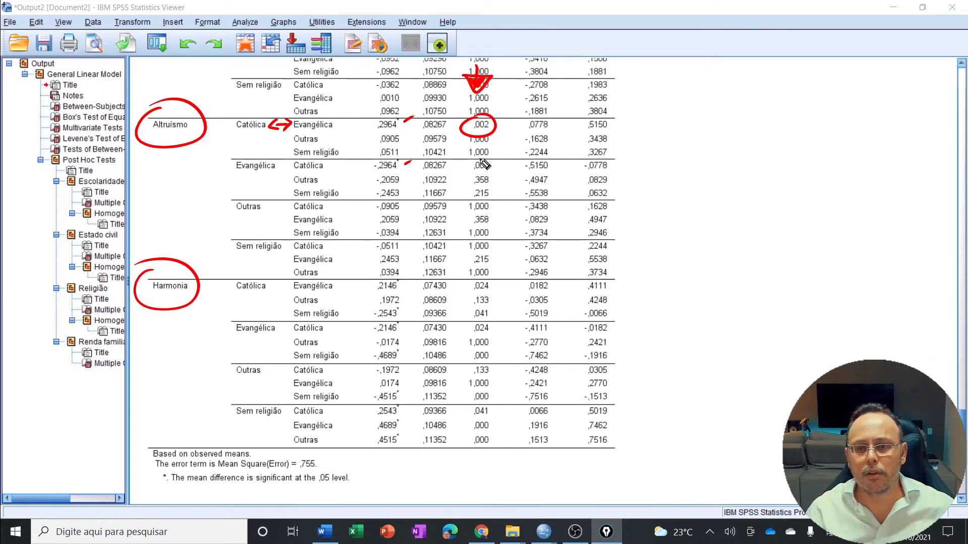
pyautogui.moveTo(484, 166)
pyautogui.mouseDown()
pyautogui.moveTo(466, 171)
pyautogui.moveTo(499, 166)
pyautogui.moveTo(483, 162)
pyautogui.mouseUp()
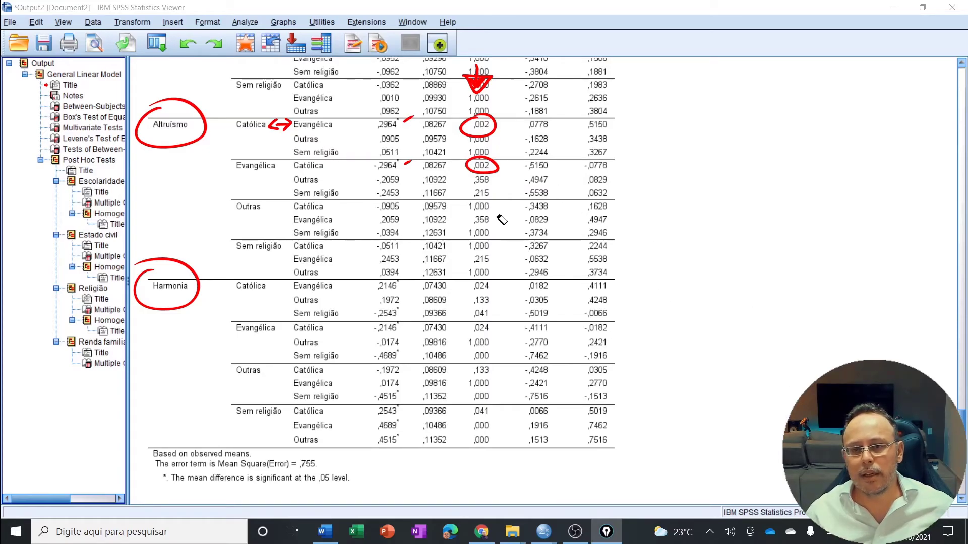
pyautogui.click(487, 166)
pyautogui.click(409, 162)
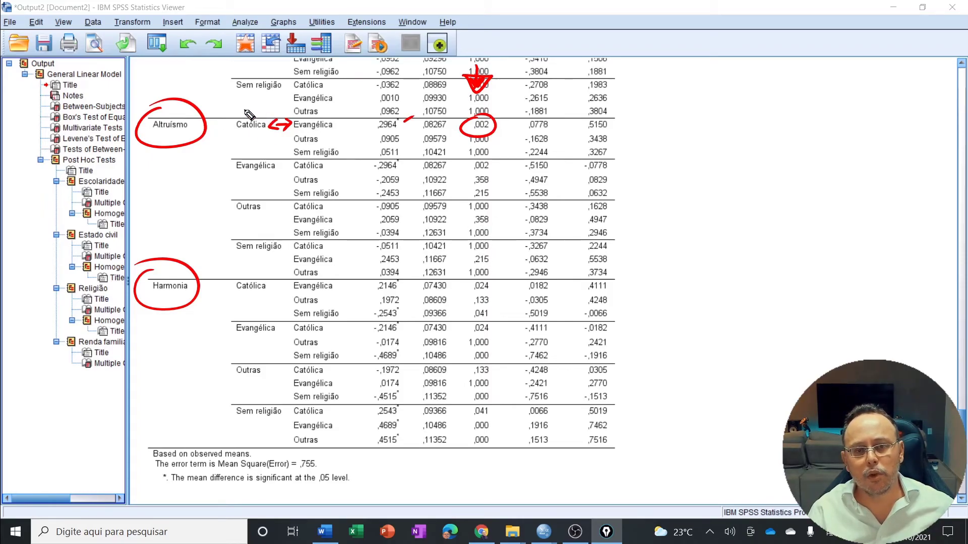
pyautogui.moveTo(265, 109)
pyautogui.mouseDown()
pyautogui.moveTo(303, 146)
pyautogui.moveTo(247, 104)
pyautogui.mouseUp()
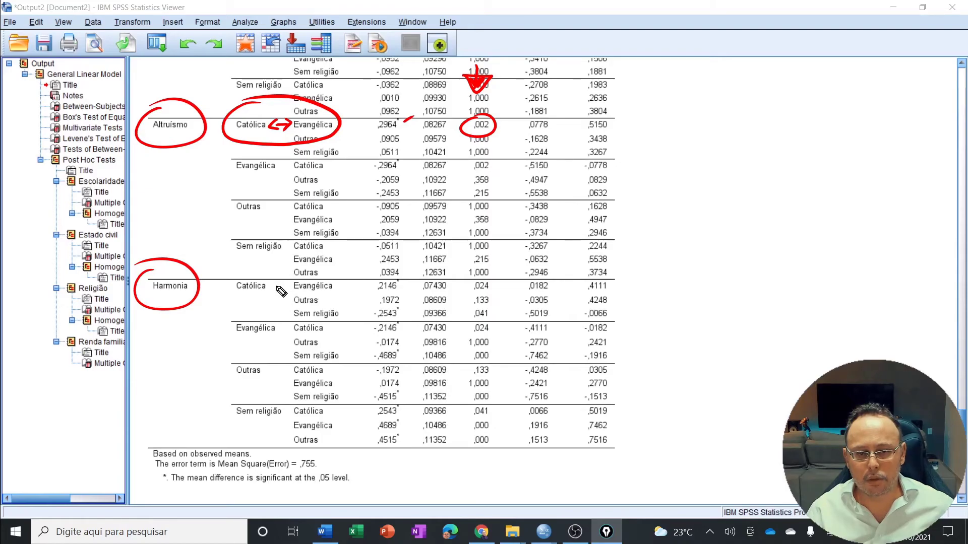
# - Under Harmonia, link Católica and Evangélica with a red double arrow and circle Católica's Sig. values against Evangélica and Sem religião
pyautogui.moveTo(273, 286)
pyautogui.mouseDown()
pyautogui.moveTo(287, 287)
pyautogui.moveTo(270, 293)
pyautogui.mouseUp()
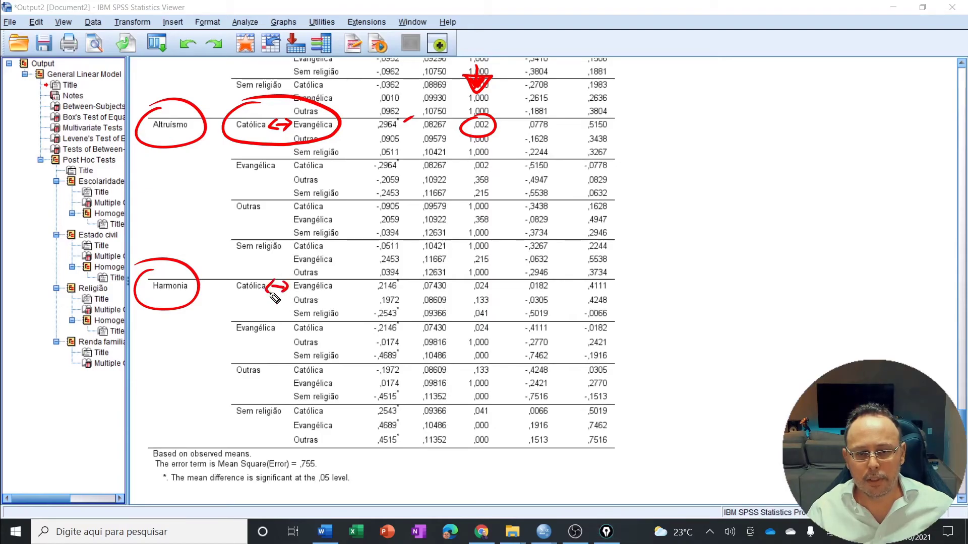
pyautogui.moveTo(496, 287)
pyautogui.mouseDown()
pyautogui.moveTo(476, 279)
pyautogui.moveTo(483, 298)
pyautogui.moveTo(491, 270)
pyautogui.moveTo(505, 292)
pyautogui.mouseUp()
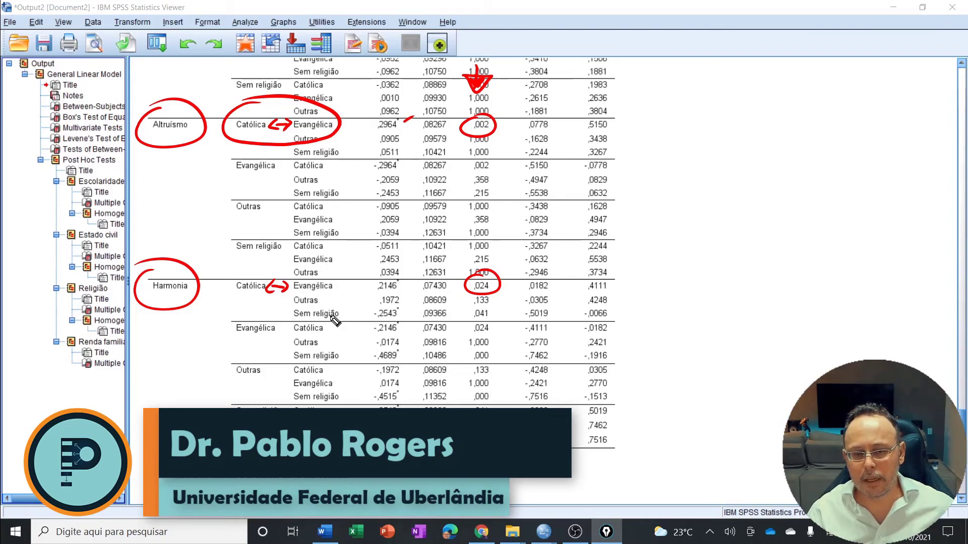
pyautogui.moveTo(480, 313)
pyautogui.mouseDown()
pyautogui.moveTo(485, 325)
pyautogui.moveTo(471, 303)
pyautogui.moveTo(485, 316)
pyautogui.mouseUp()
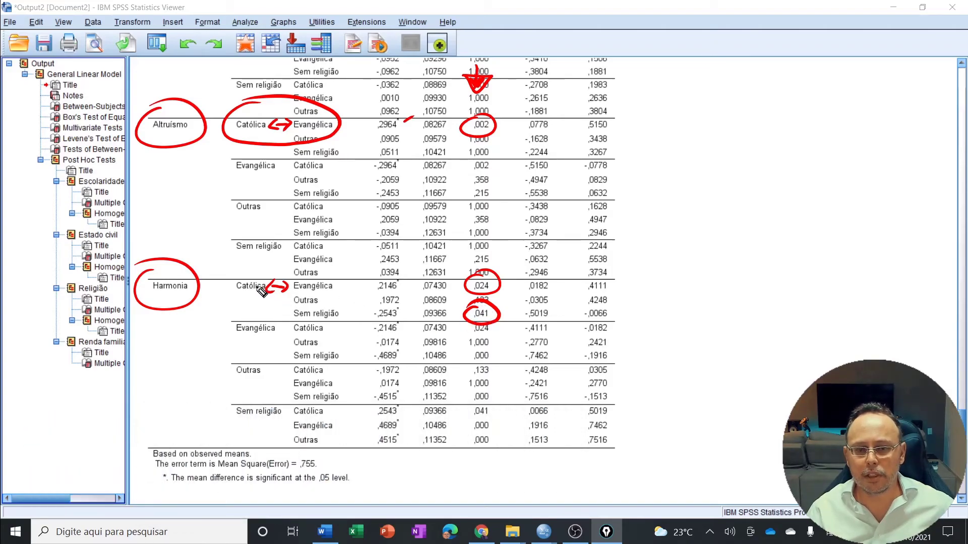
pyautogui.moveTo(261, 291); pyautogui.dragTo(278, 294)
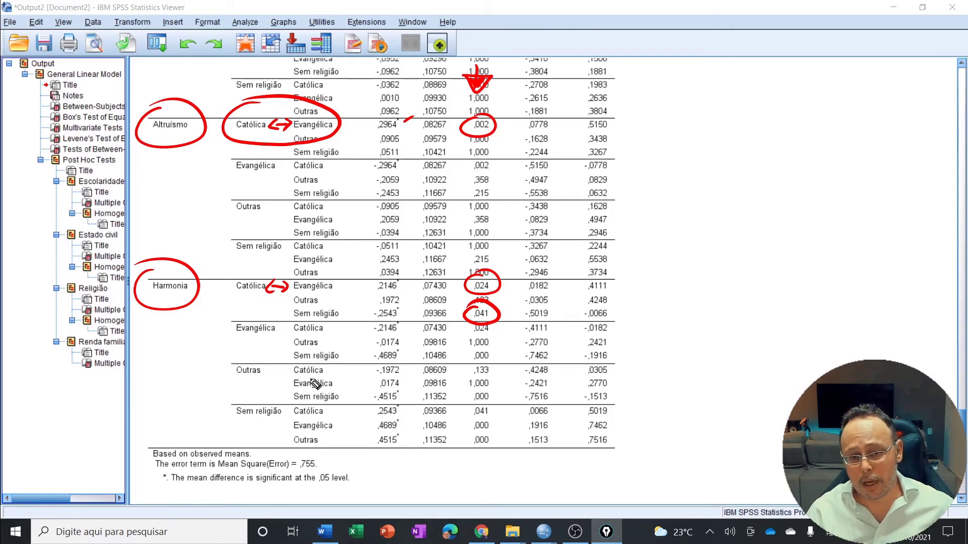
# - Mark Harmonia's Outras–Sem religião comparison and its Sig. value, circle the Sem religião group, check its mean differences, and clear all marks
pyautogui.moveTo(265, 373)
pyautogui.mouseDown()
pyautogui.moveTo(297, 400)
pyautogui.moveTo(282, 399)
pyautogui.moveTo(270, 375)
pyautogui.mouseUp()
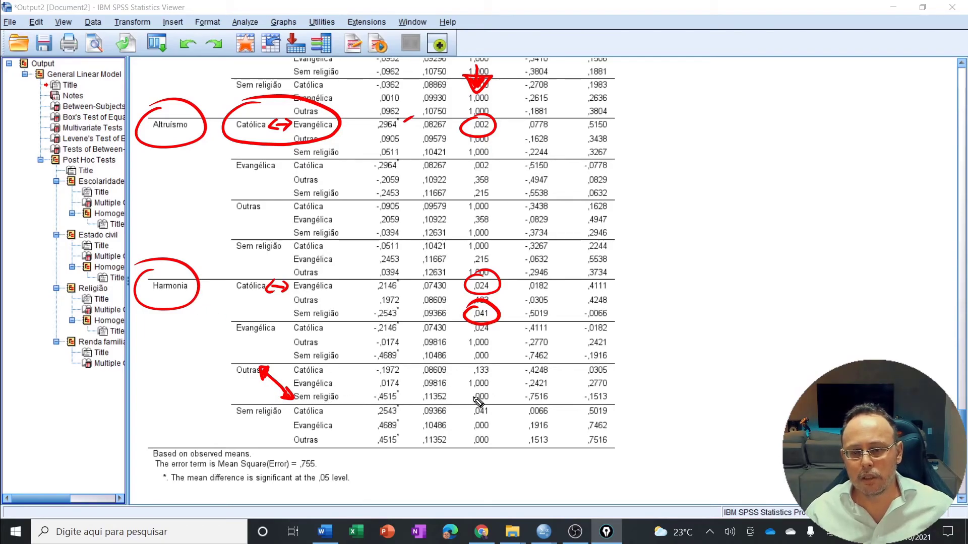
pyautogui.moveTo(483, 395)
pyautogui.mouseDown()
pyautogui.moveTo(466, 406)
pyautogui.moveTo(492, 392)
pyautogui.mouseUp()
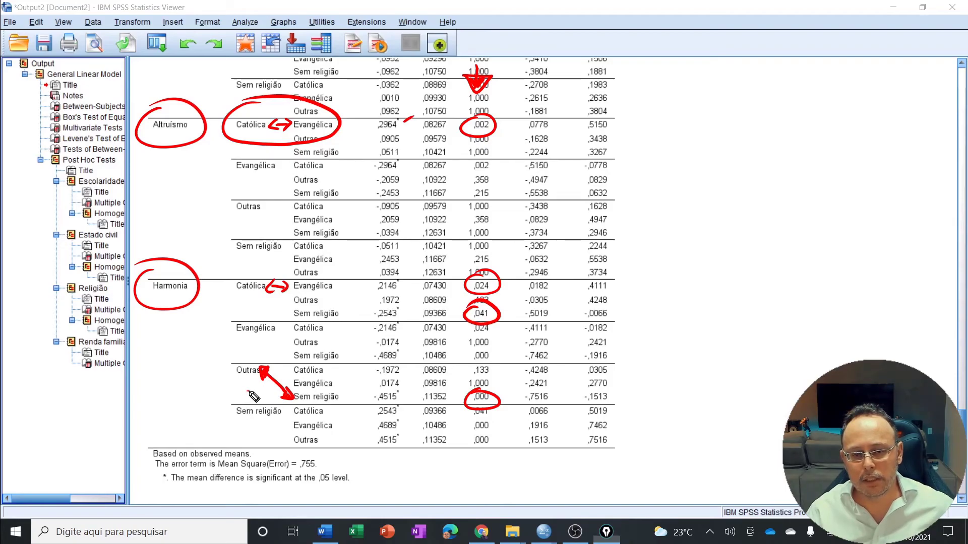
pyautogui.moveTo(255, 389)
pyautogui.mouseDown()
pyautogui.moveTo(293, 423)
pyautogui.moveTo(239, 431)
pyautogui.mouseUp()
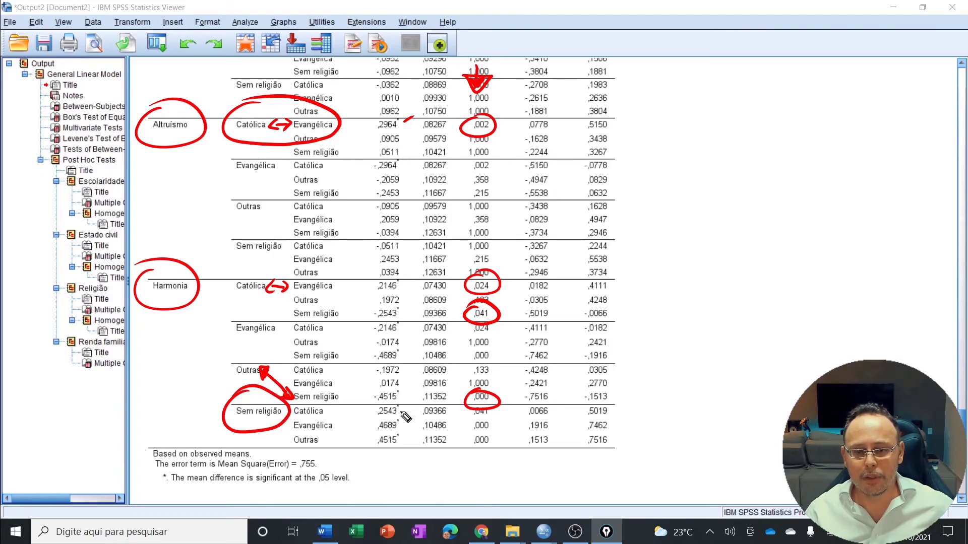
pyautogui.moveTo(401, 403)
pyautogui.mouseDown()
pyautogui.moveTo(414, 396)
pyautogui.moveTo(417, 430)
pyautogui.mouseUp()
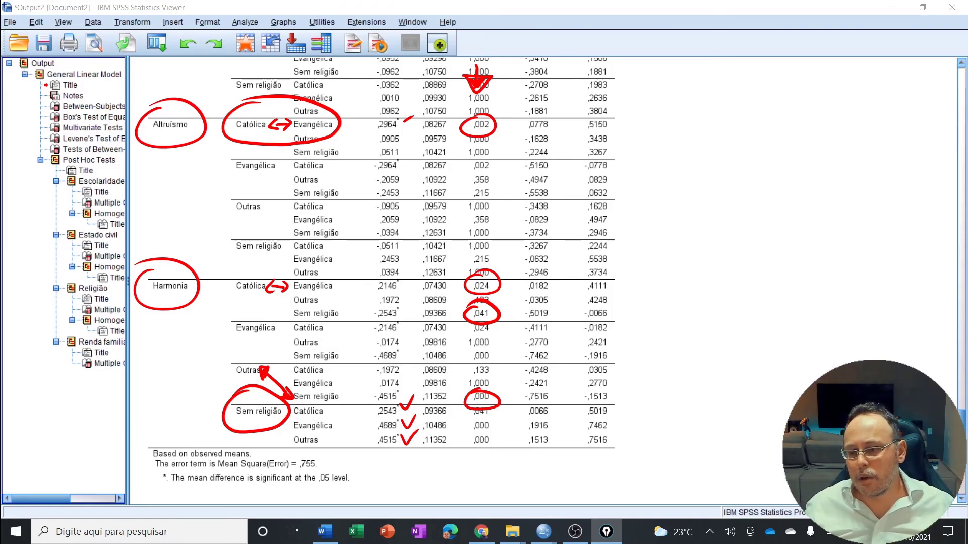
pyautogui.hotkey('ctrl', 'shift', '7')
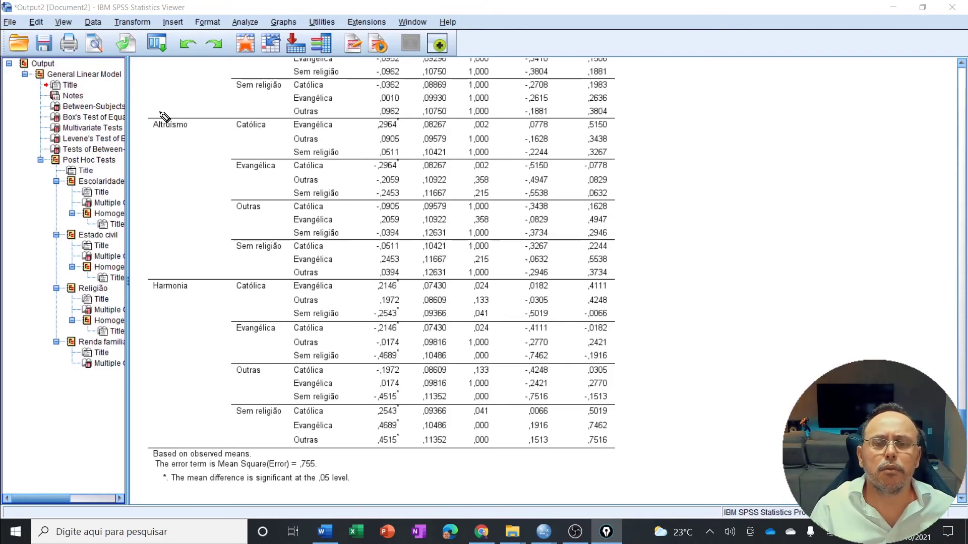
# - Circle Altruísmo and its Católica–Evangélica pair in red in the Religião comparisons, and leave drawing mode
pyautogui.moveTo(162, 99); pyautogui.dragTo(143, 107)
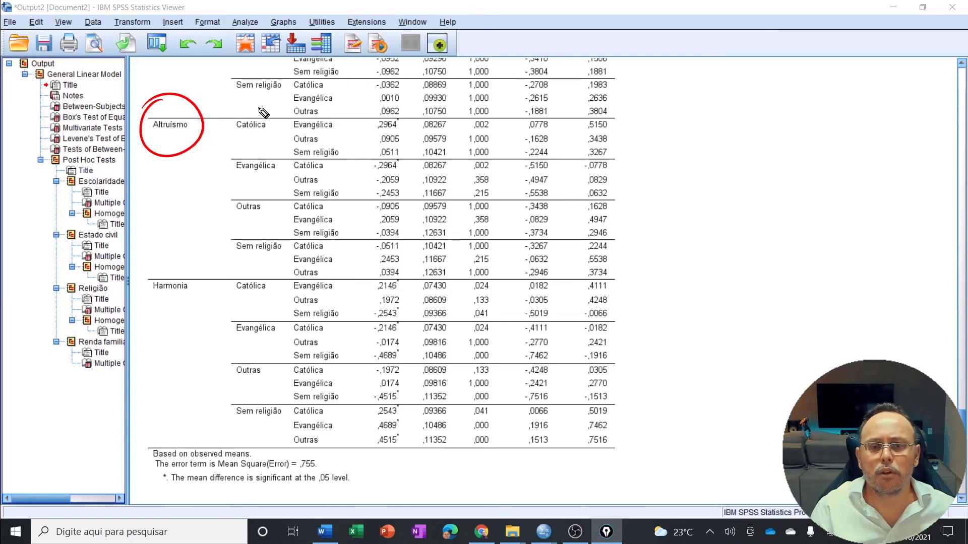
pyautogui.moveTo(252, 107)
pyautogui.mouseDown()
pyautogui.moveTo(315, 146)
pyautogui.moveTo(240, 117)
pyautogui.mouseUp()
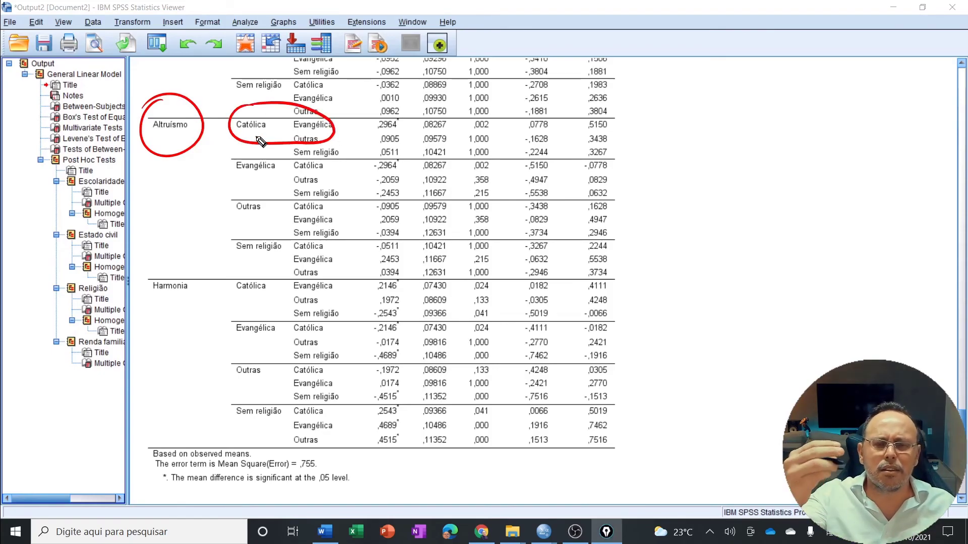
pyautogui.press('Escape')
pyautogui.click(375, 139)
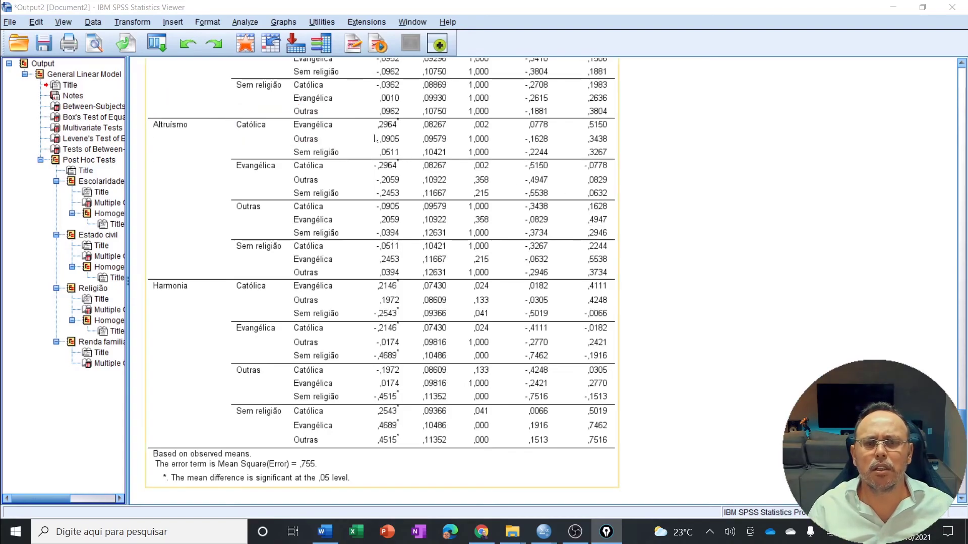
pyautogui.click(157, 43)
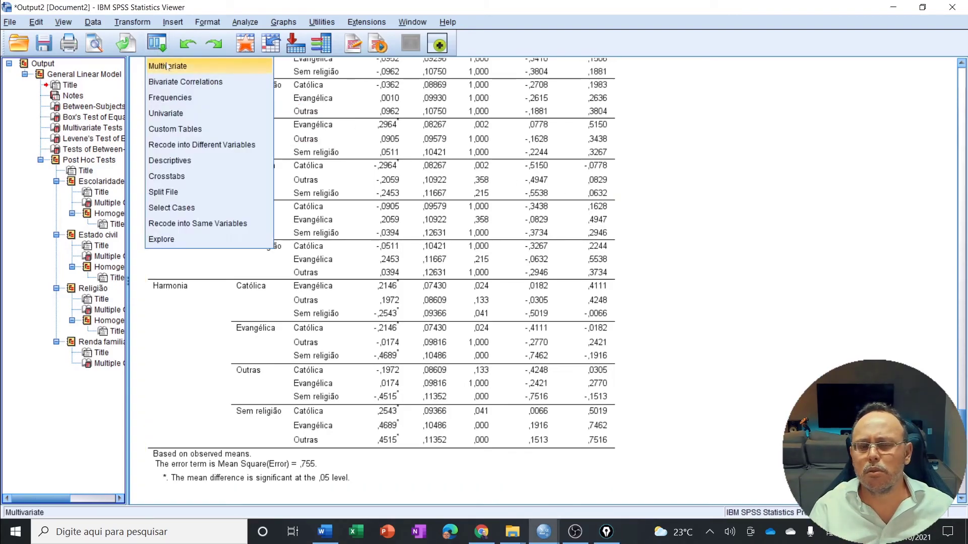
pyautogui.click(282, 23)
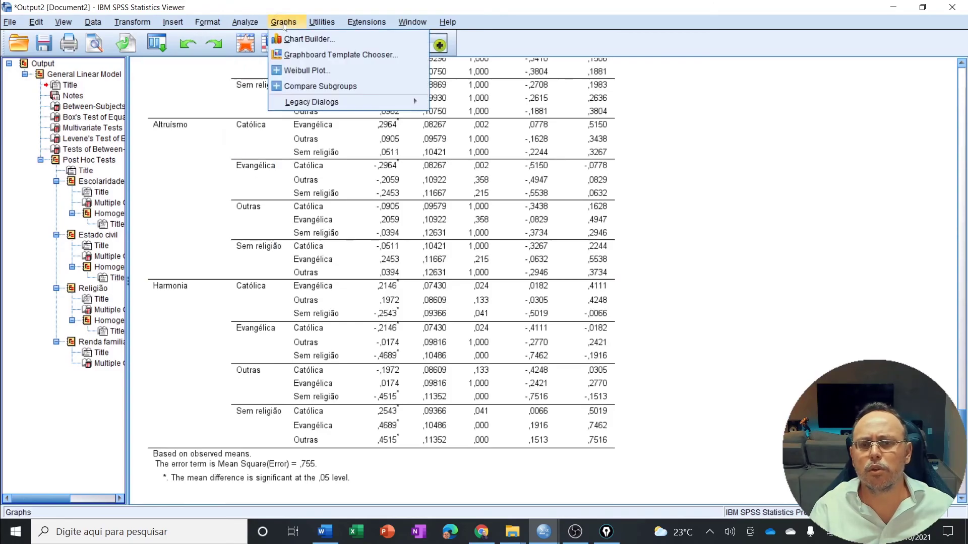
pyautogui.click(354, 5)
pyautogui.click(410, 252)
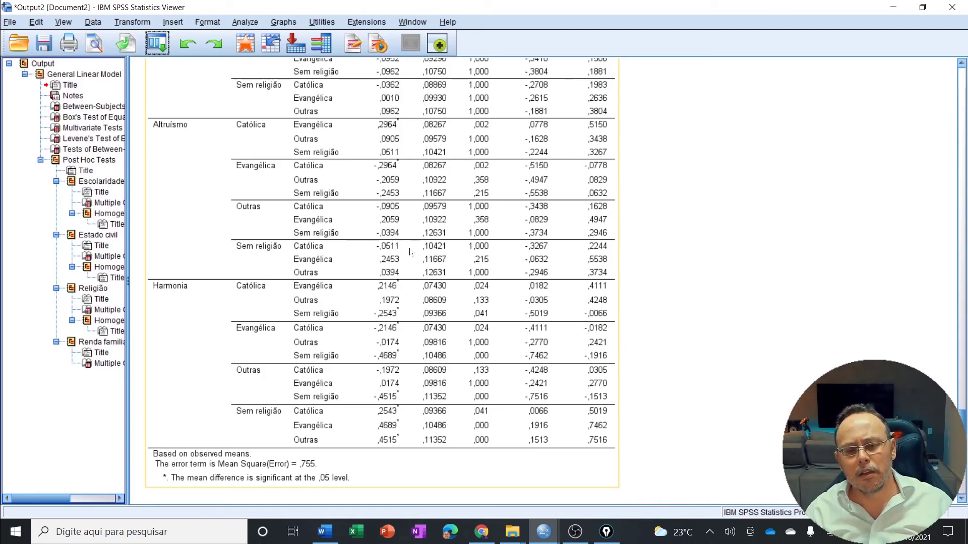
pyautogui.click(695, 305)
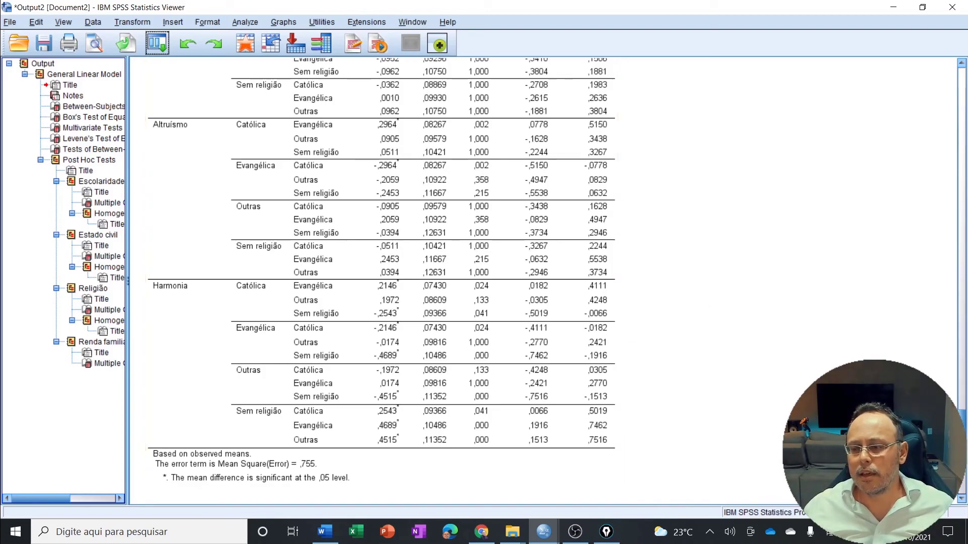
# - Return to the beginning of the Religião Multiple Comparisons table, clear the leftover marks, and circle the Bonferroni label in red
pyautogui.scroll(-10, 398, 280)
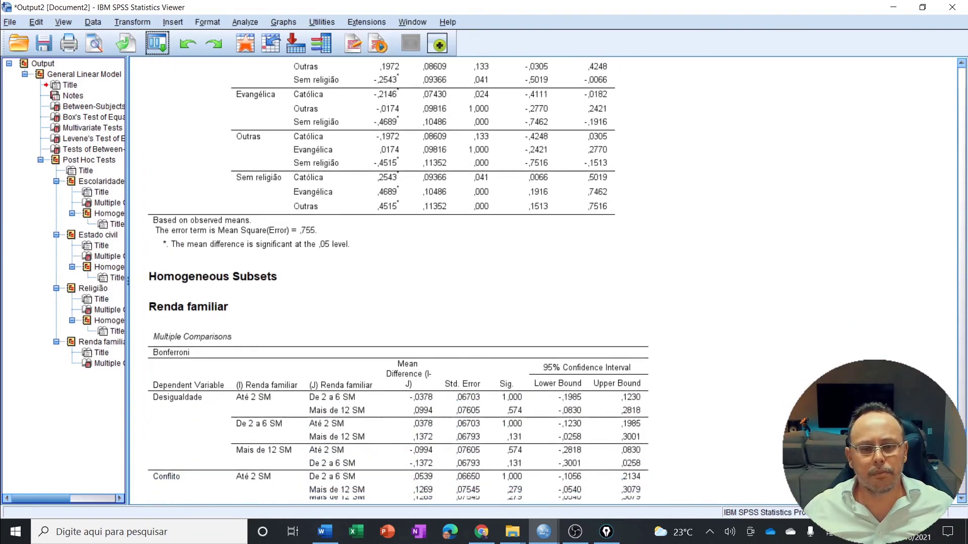
pyautogui.scroll(-4, 693, 335)
pyautogui.scroll(3, 693, 334)
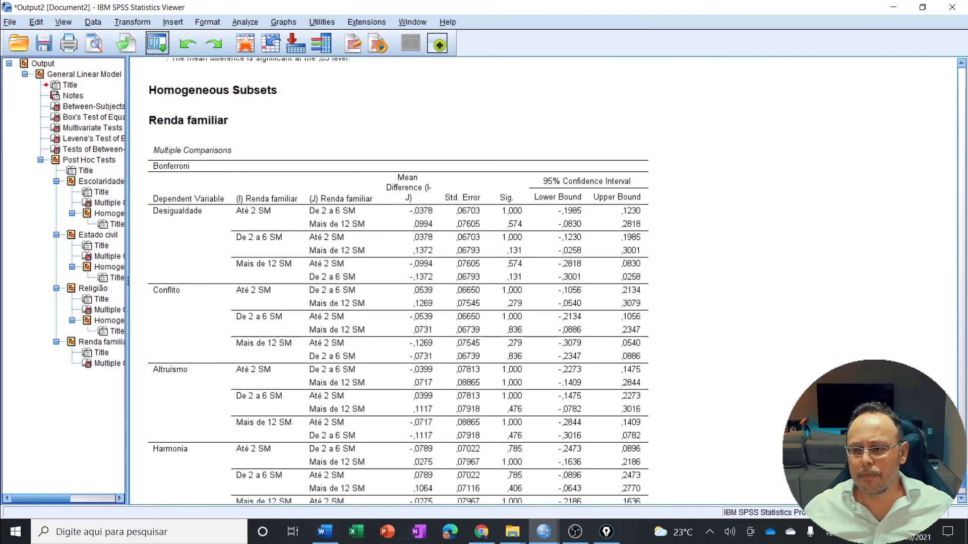
pyautogui.scroll(20, 381, 280)
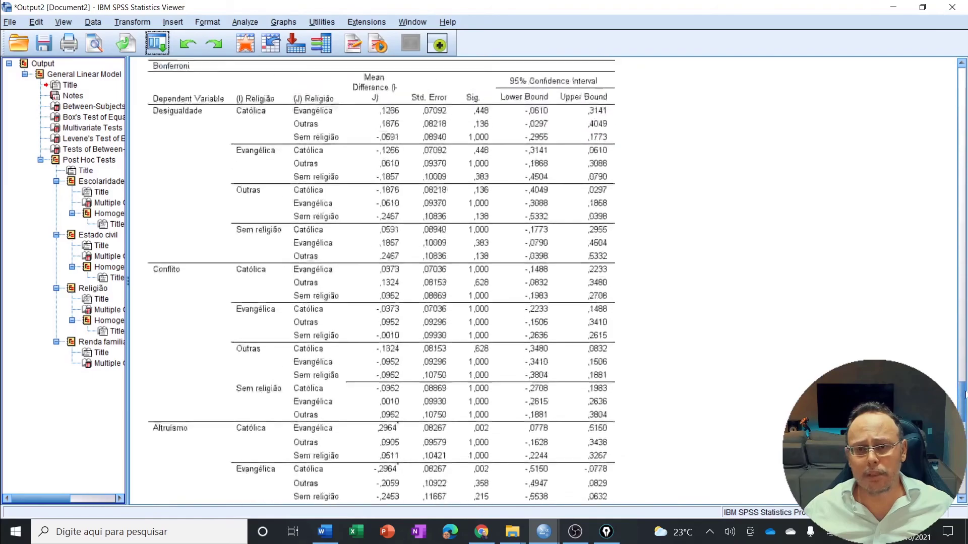
pyautogui.moveTo(963, 397); pyautogui.dragTo(963, 385)
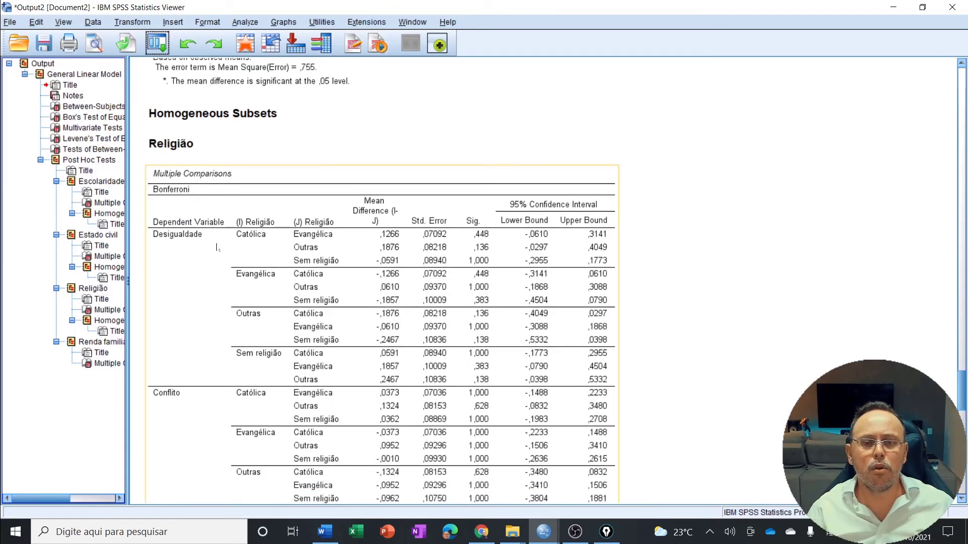
pyautogui.hotkey('ctrl', 'shift', '1')
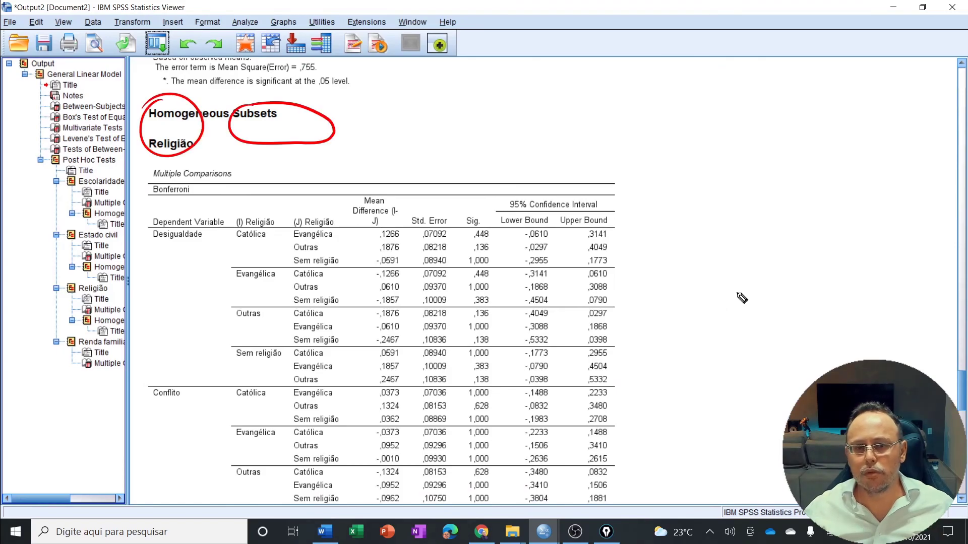
pyautogui.hotkey('ctrl', 'shift', '7')
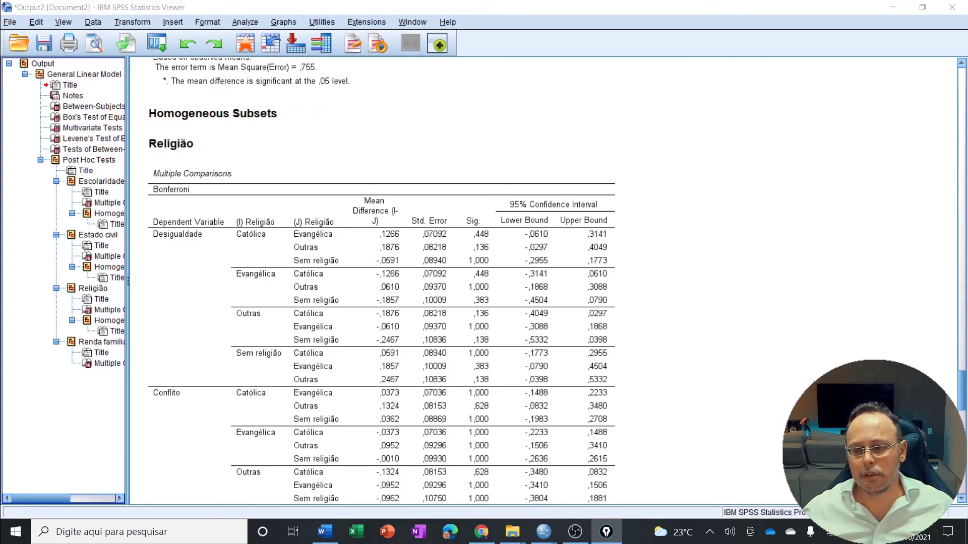
pyautogui.moveTo(174, 165)
pyautogui.mouseDown()
pyautogui.moveTo(212, 202)
pyautogui.moveTo(174, 162)
pyautogui.mouseUp()
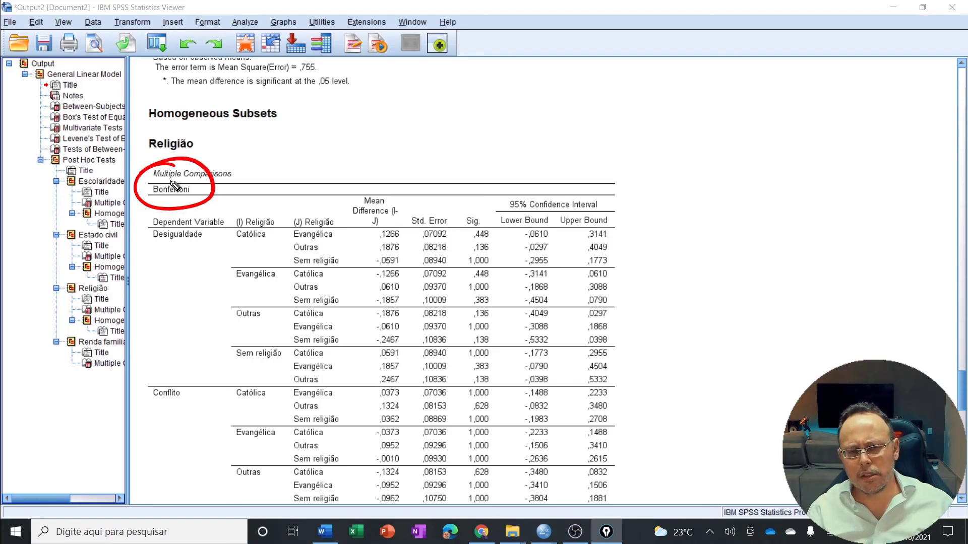